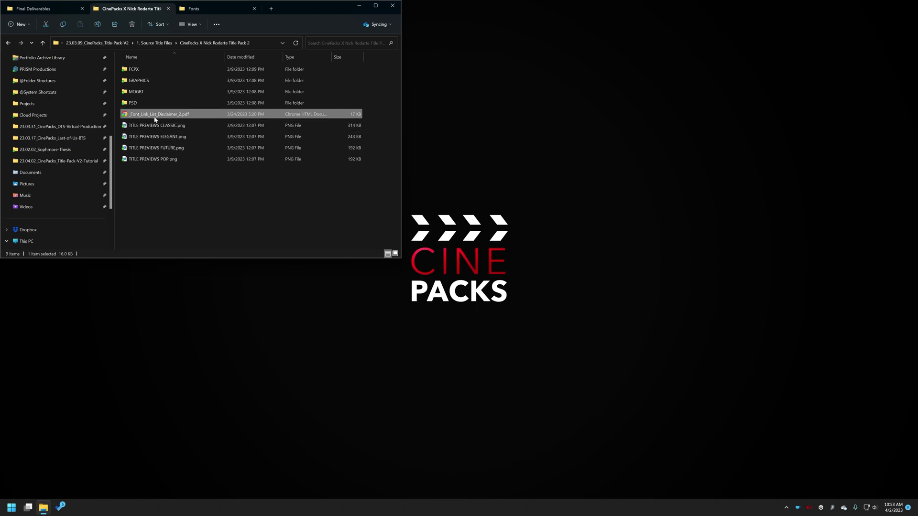
- Open the _Font_Link_List_Disclaimer_2.pdf font list and look through its download links
double_click(170, 118)
scroll(684, 215, "down", 6)
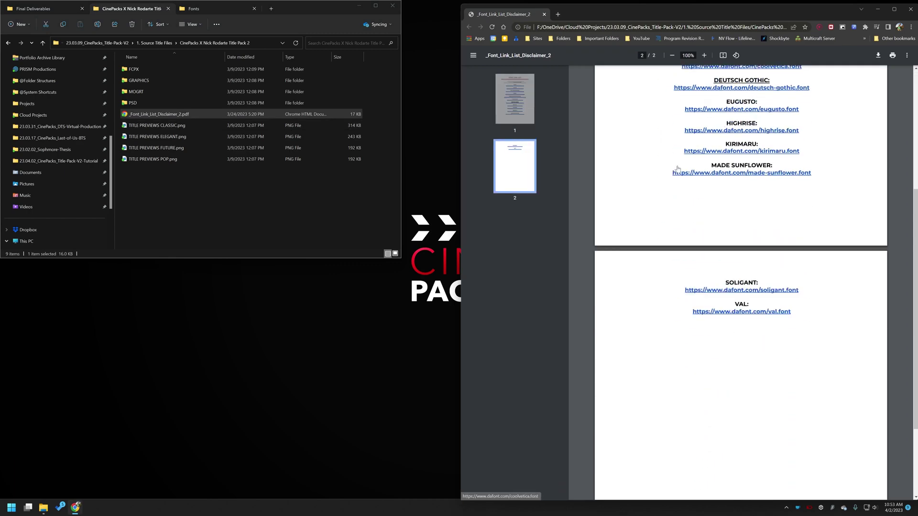
scroll(688, 257, "up", 4)
scroll(688, 257, "up", 2)
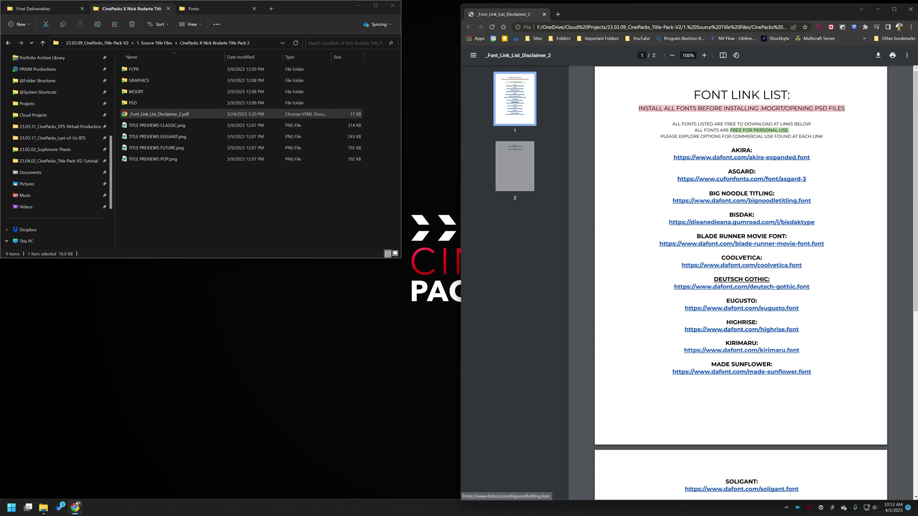
- Download the Akira Expanded font from the dafont.com page linked in the list and open the downloaded zip
middle_click(706, 158)
left_click(571, 14)
left_click(887, 176)
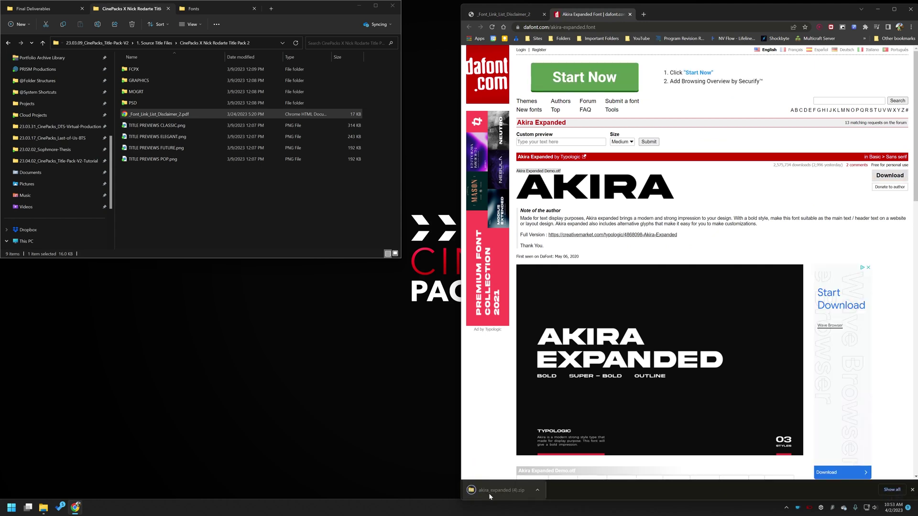
left_click(487, 491)
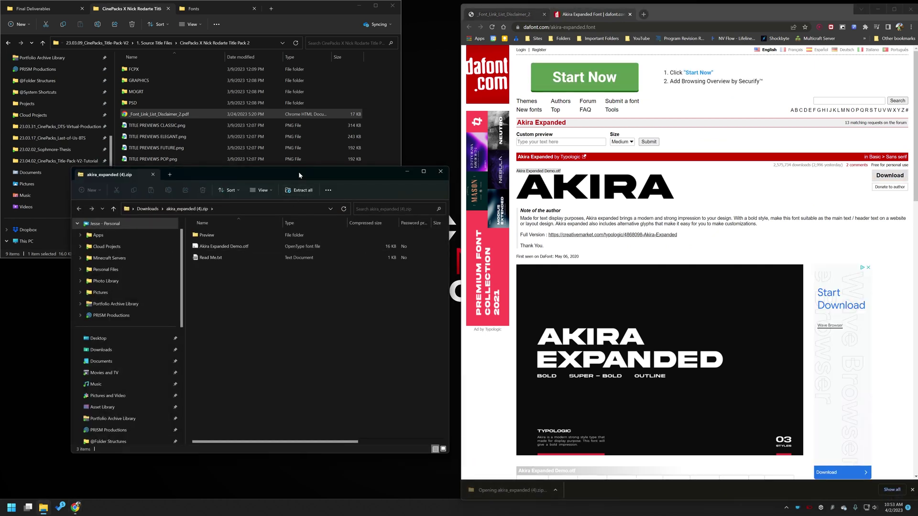
left_click_drag(454, 158, 473, 145)
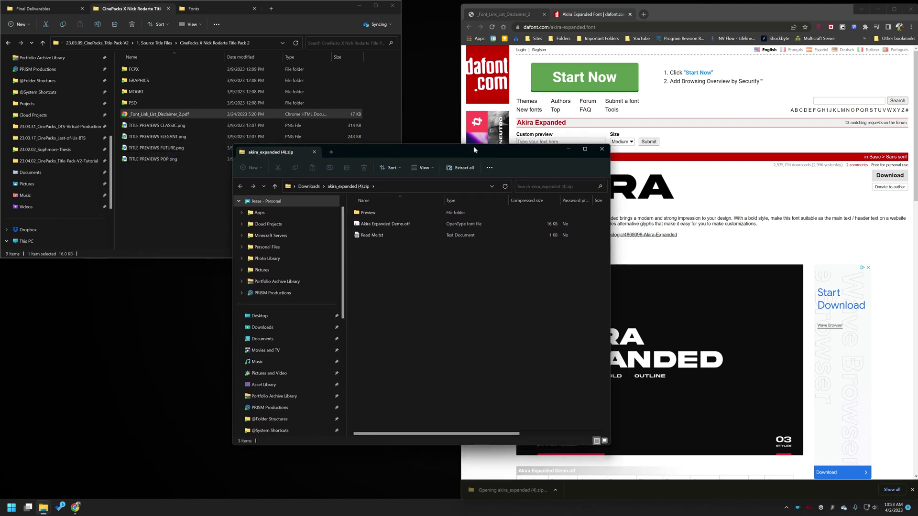
- Create a new folder on the desktop and copy Akira Expanded Demo.otf from the zip into it
right_click(391, 227)
left_click(356, 250)
left_click(397, 225)
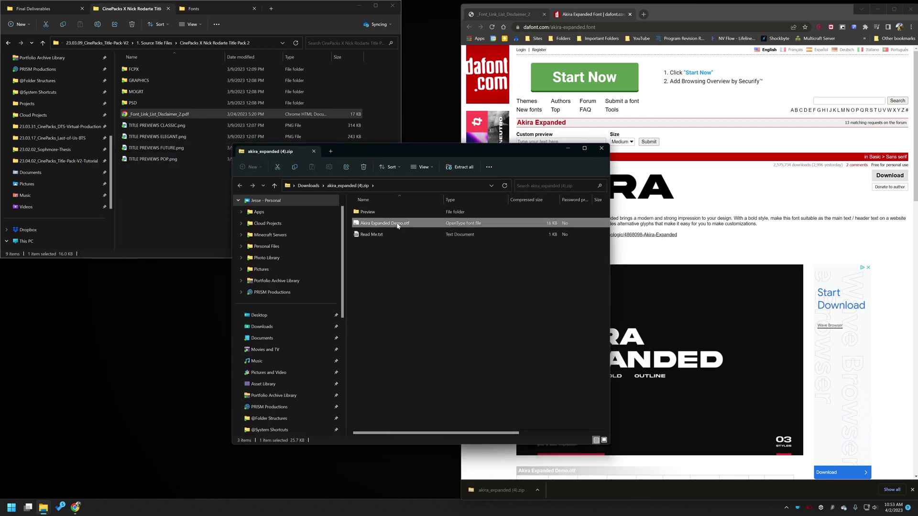
left_click(91, 327)
key("ctrl+shift+n")
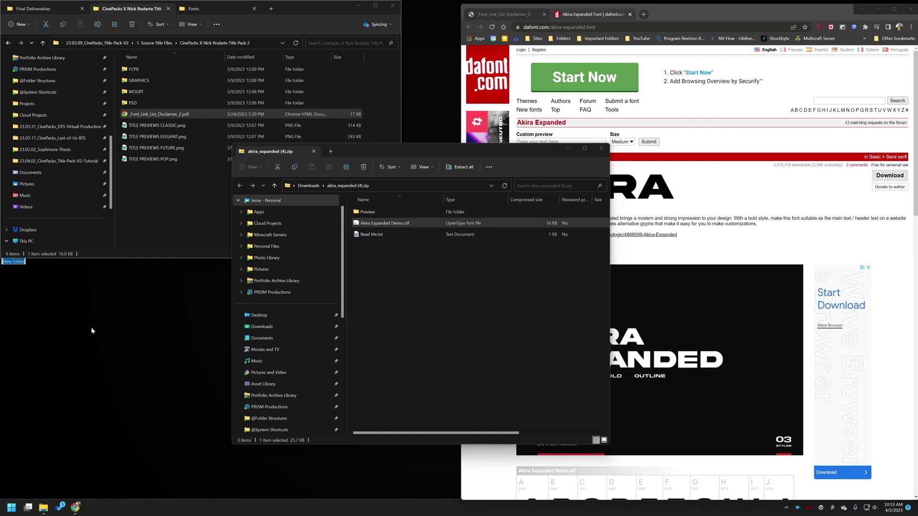
key("Return")
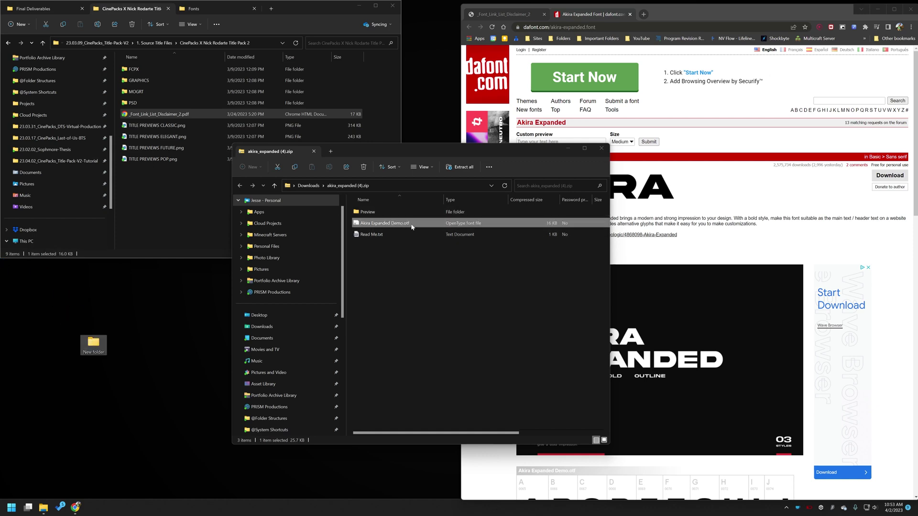
left_click_drag(414, 225, 94, 344)
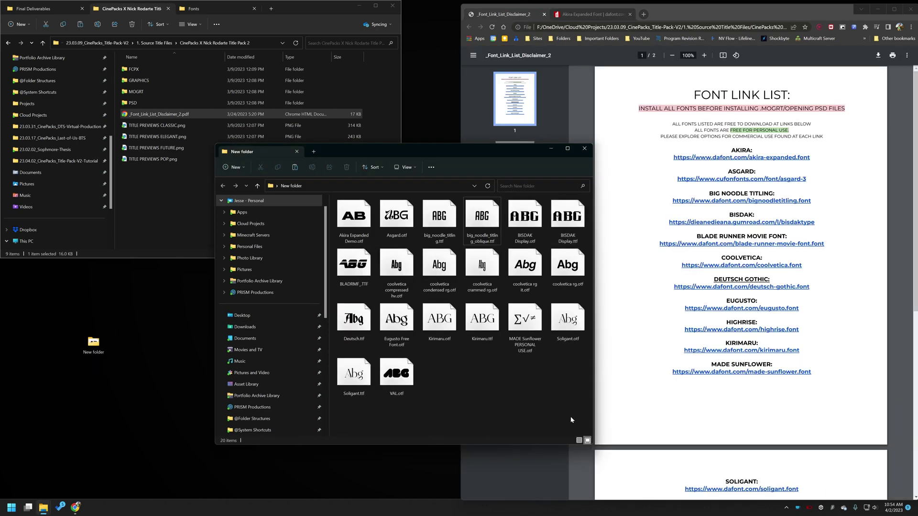
- Select all the collected font files in New folder and bring up the actions available for them
left_click_drag(555, 404, 339, 198)
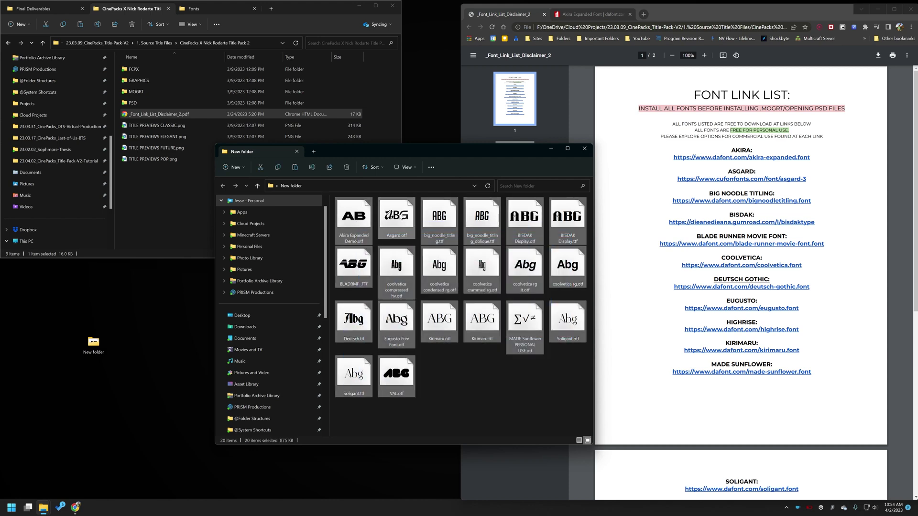
right_click(410, 217)
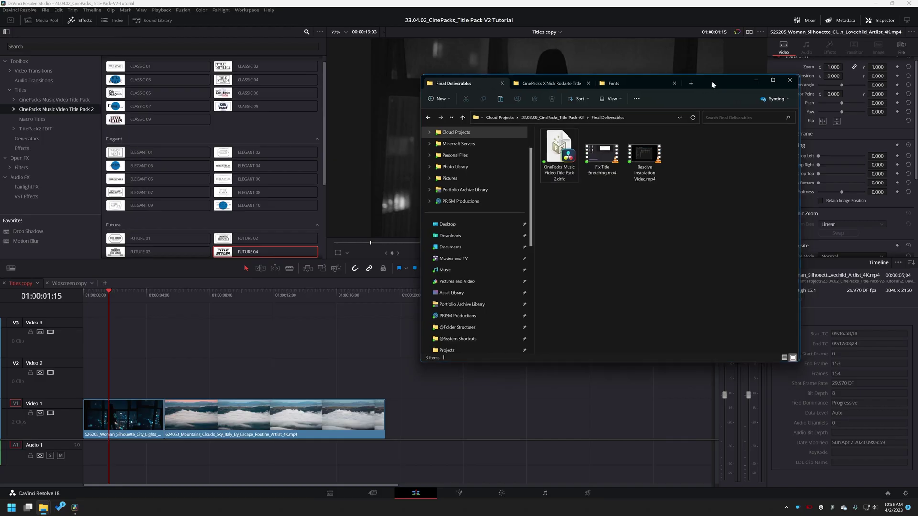
- Install CinePacks Music Video Title Pack 2.drfx on the Fusion page, overwriting the existing template bundle
left_click_drag(701, 82, 781, 55)
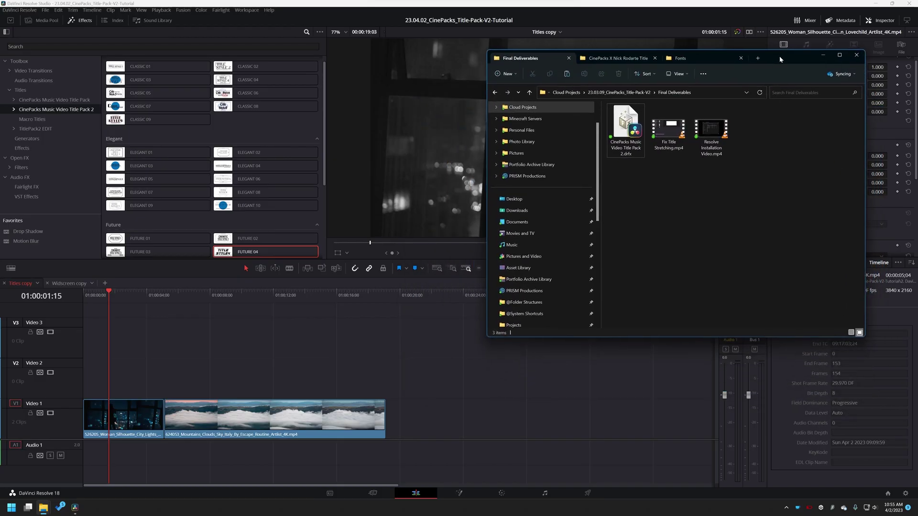
left_click(459, 493)
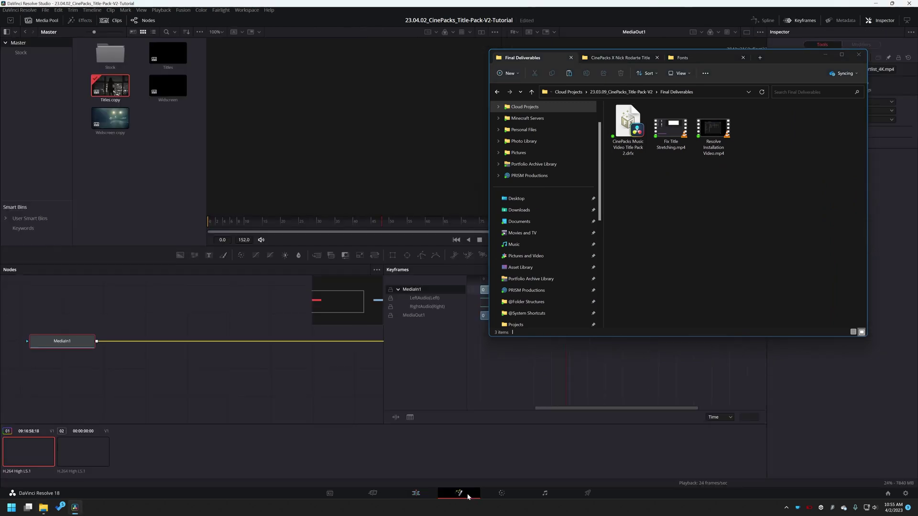
left_click_drag(786, 58, 736, 112)
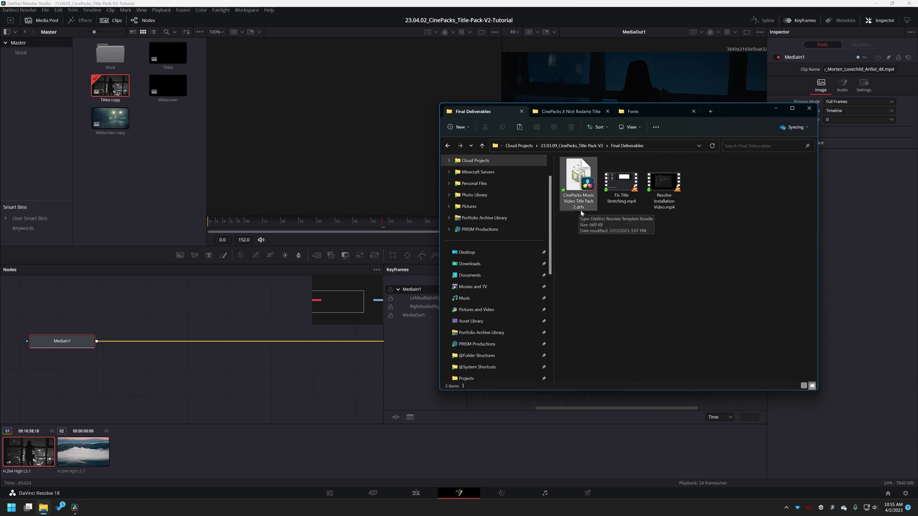
left_click_drag(583, 177, 178, 314)
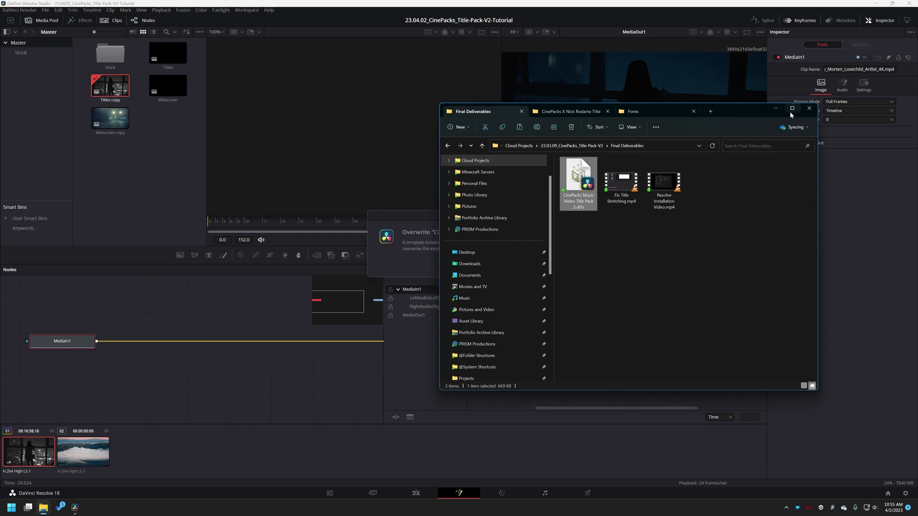
left_click(776, 108)
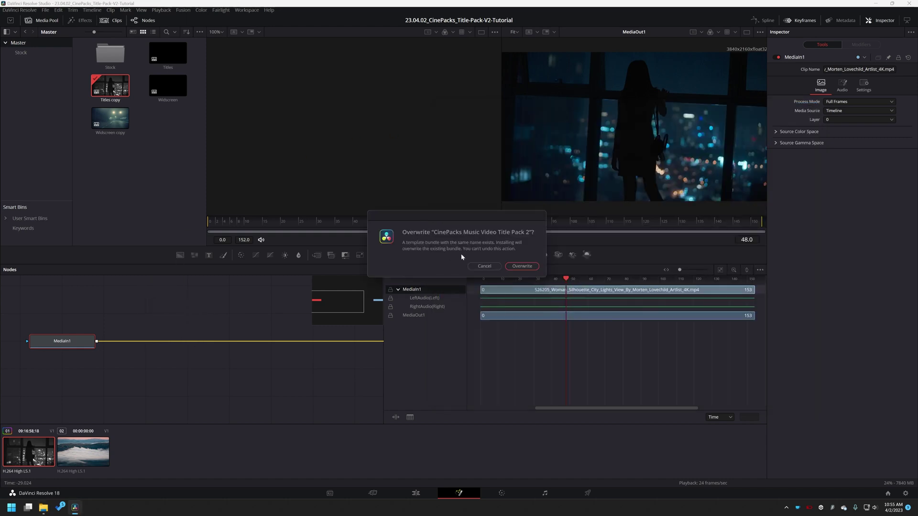
left_click(521, 266)
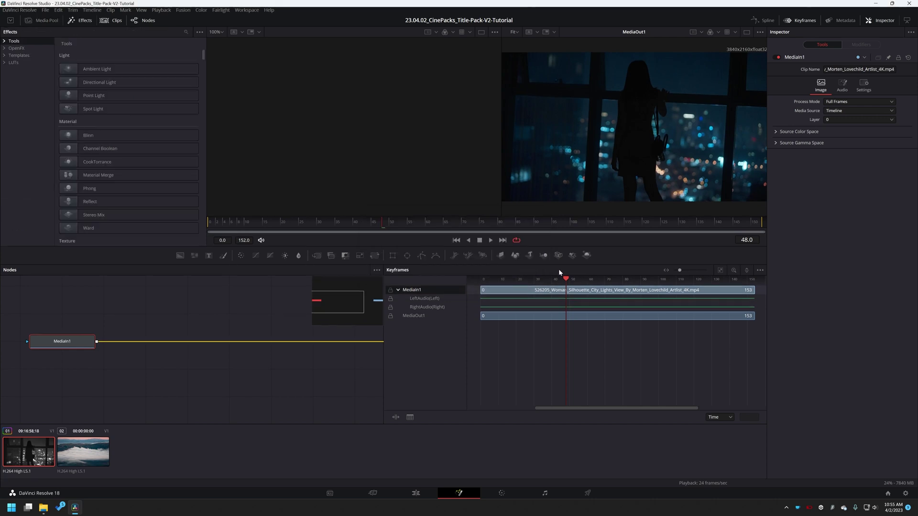
- Return to the Edit page and show the CinePacks Music Video Title Pack 2 titles in the effects library
left_click(416, 495)
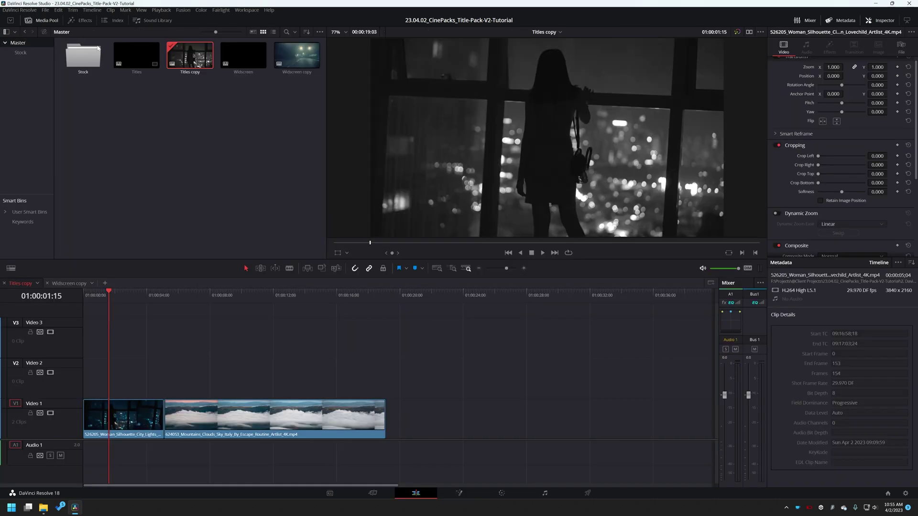
left_click(79, 22)
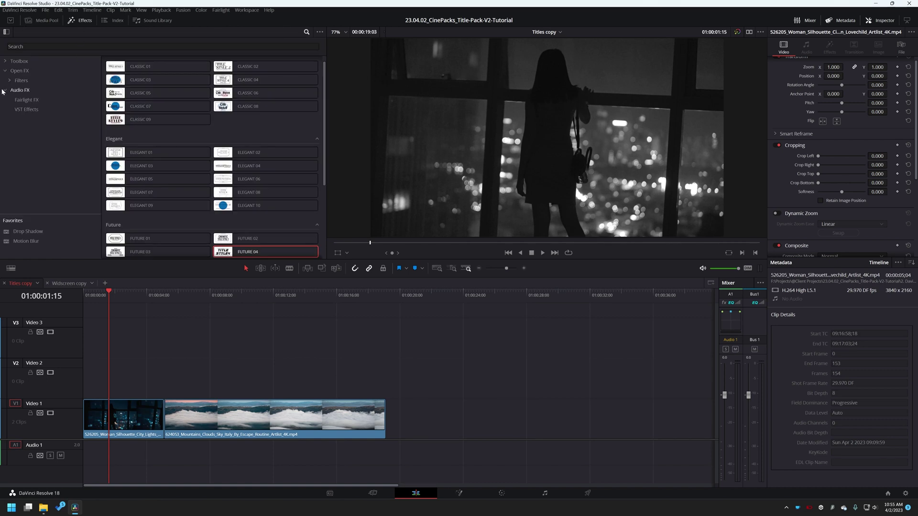
left_click(10, 62)
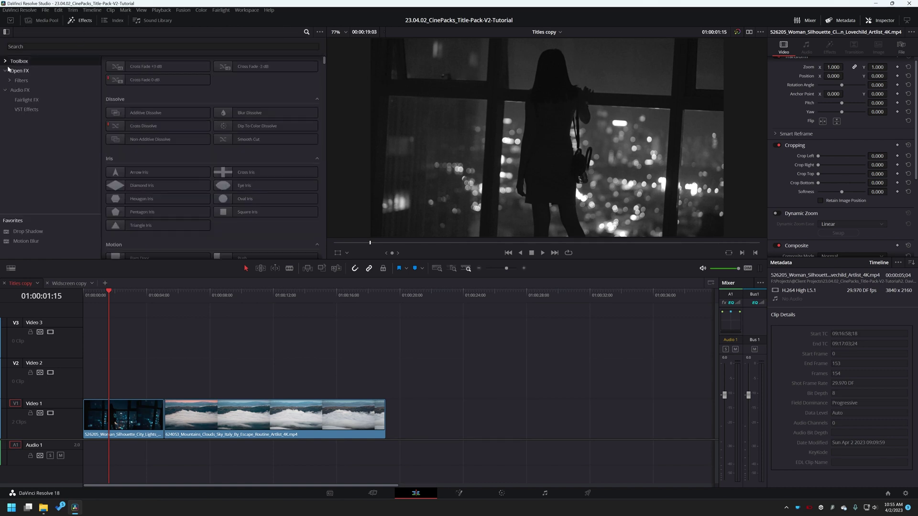
left_click(6, 61)
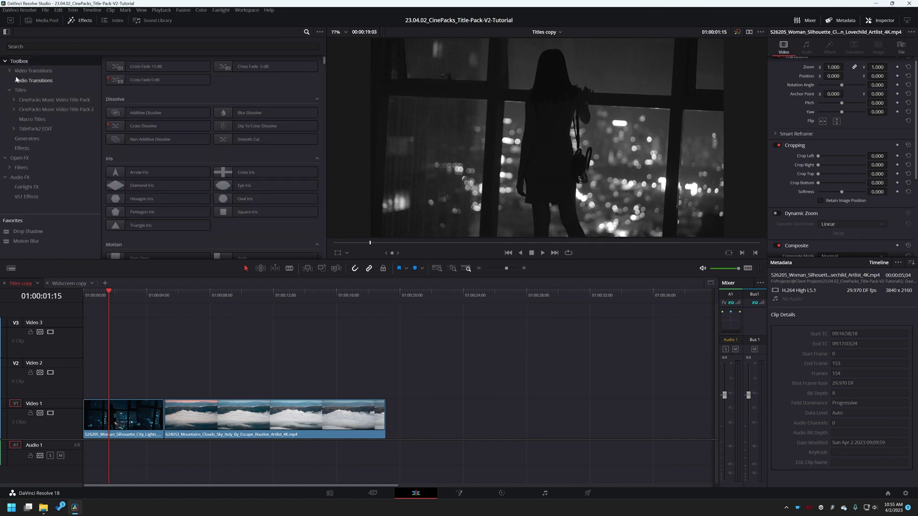
left_click(76, 109)
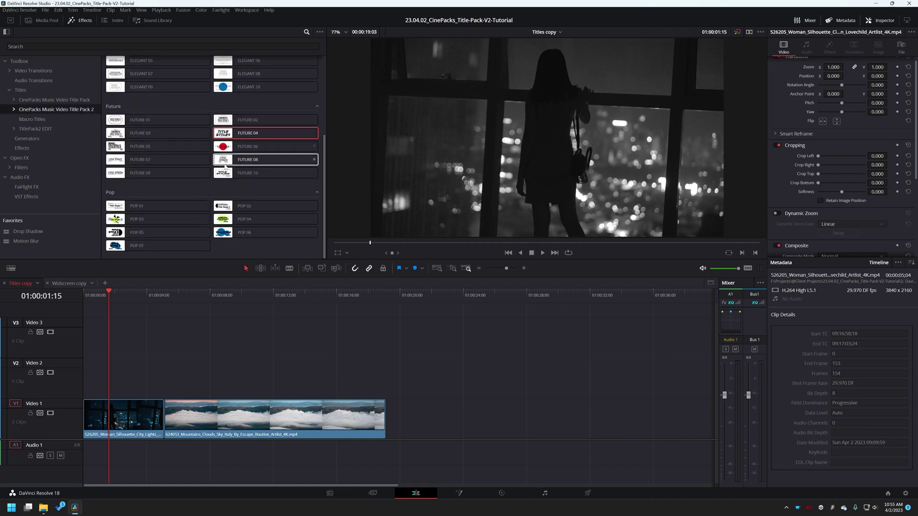
scroll(191, 125, "up", 1)
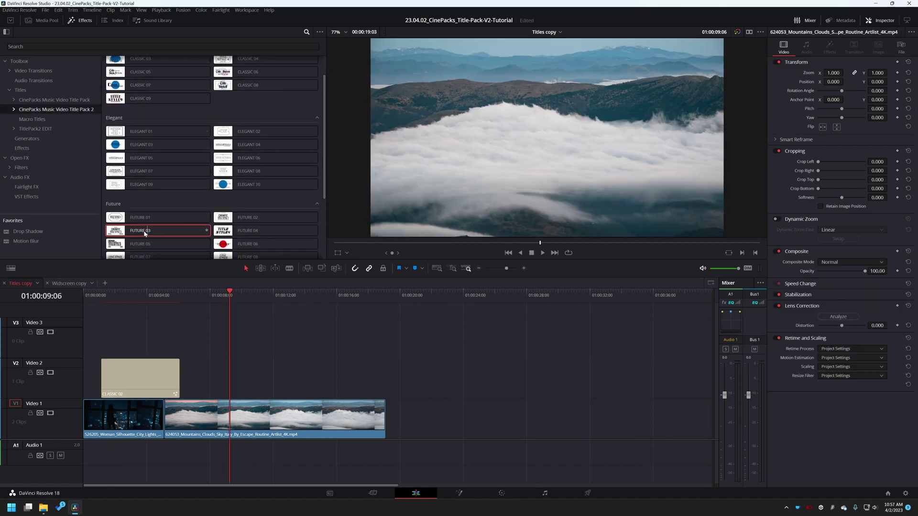
- Place the FUTURE 03 title on Video 2 over the mountain clouds clip and preview it
left_click_drag(145, 232, 213, 379)
key("space")
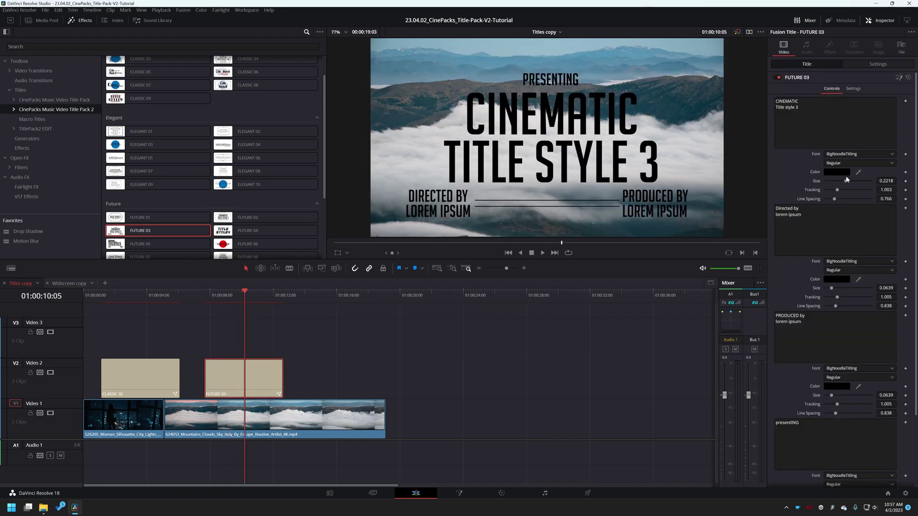
mouse_move(837, 190)
left_mouse_down()
mouse_move(851, 191)
mouse_move(834, 199)
left_mouse_up()
- Replace the FUTURE 03 main title text with THE GREAT OUTDOORS, split over two lines after GREAT
left_click(835, 123)
key("ctrl+a")
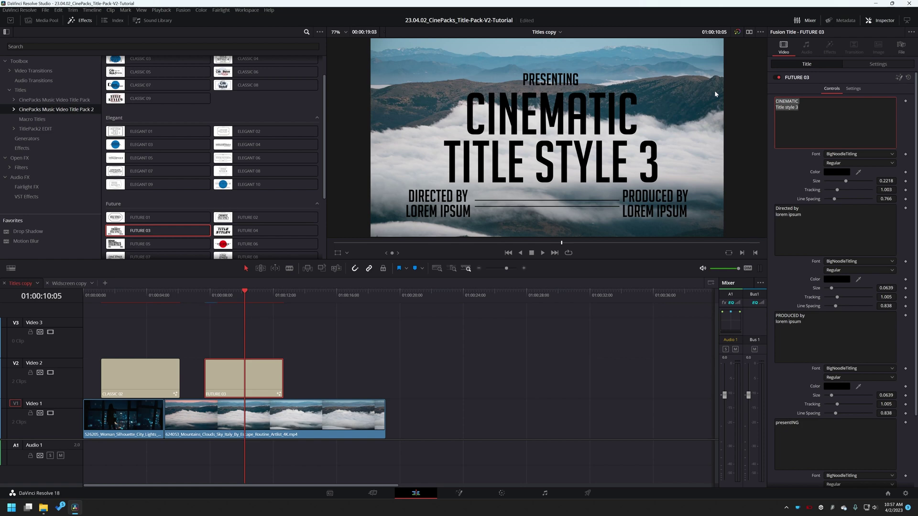
type("THE GRWE")
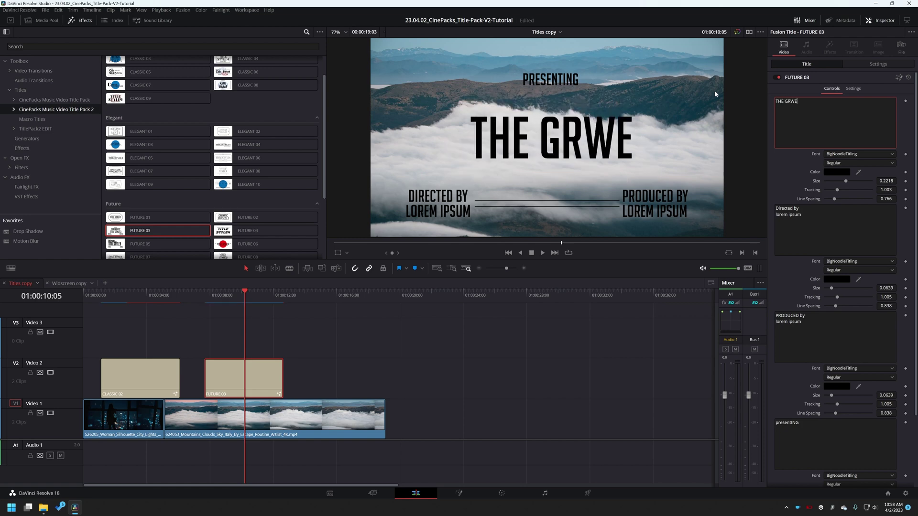
key("BackSpace")
key("BackSpace")
type("EAT")
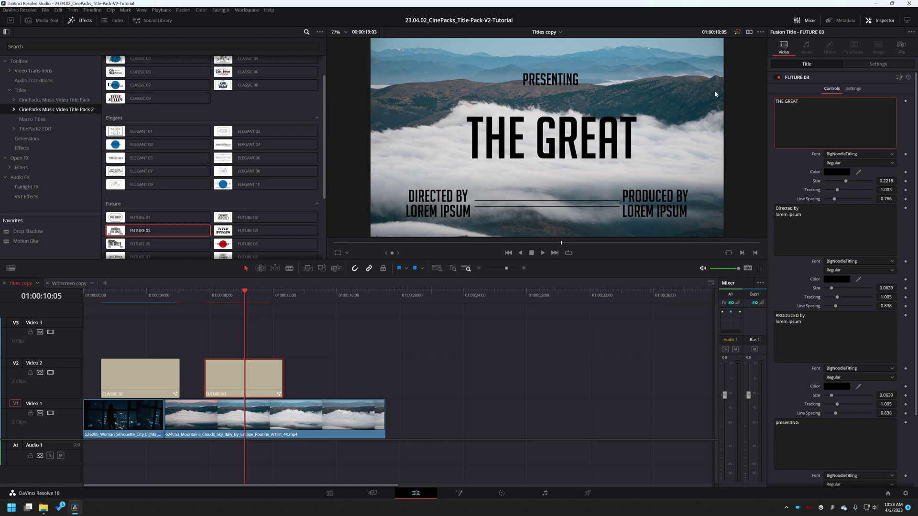
key("Return")
type("OUTDOORS")
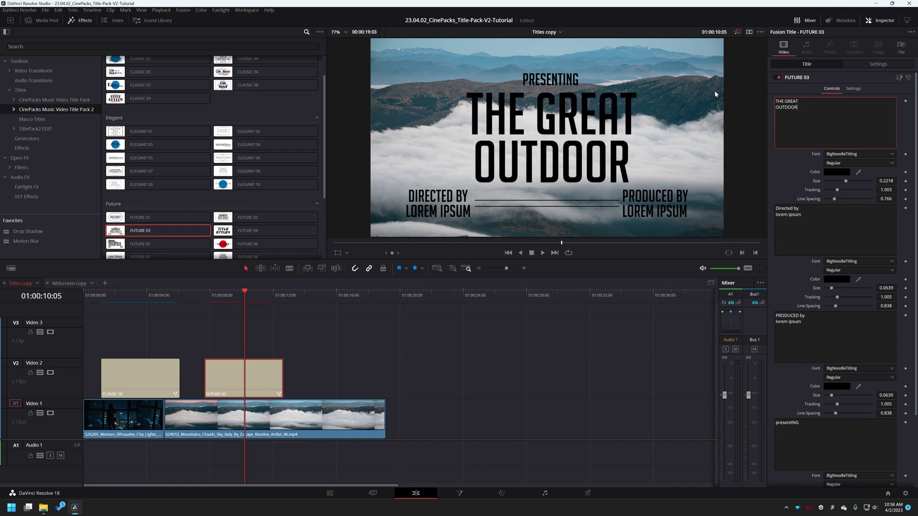
left_click(629, 328)
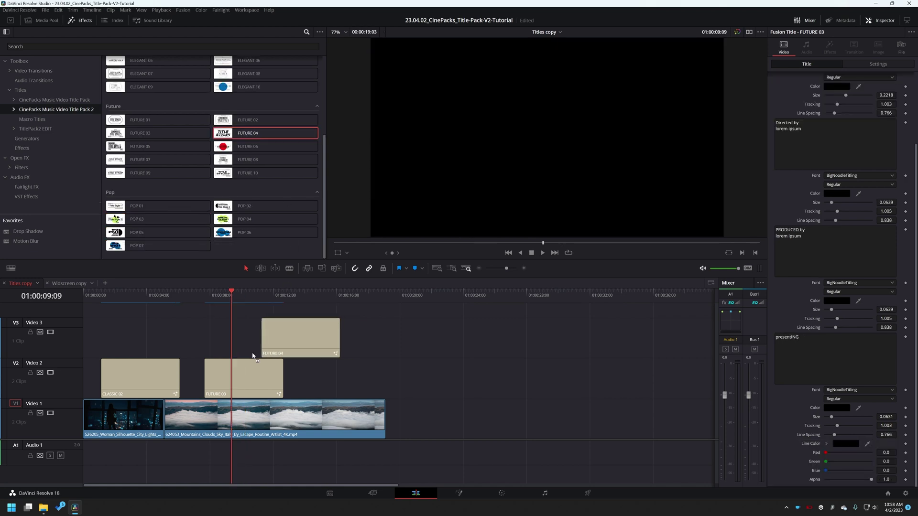
- Place the FUTURE 04 and POP 02 titles one after the other on Video 2 following FUTURE 03, and preview both
left_click_drag(252, 358, 251, 377)
left_click_drag(245, 292, 293, 293)
left_click_drag(223, 205, 335, 377)
left_click_drag(299, 295, 337, 295)
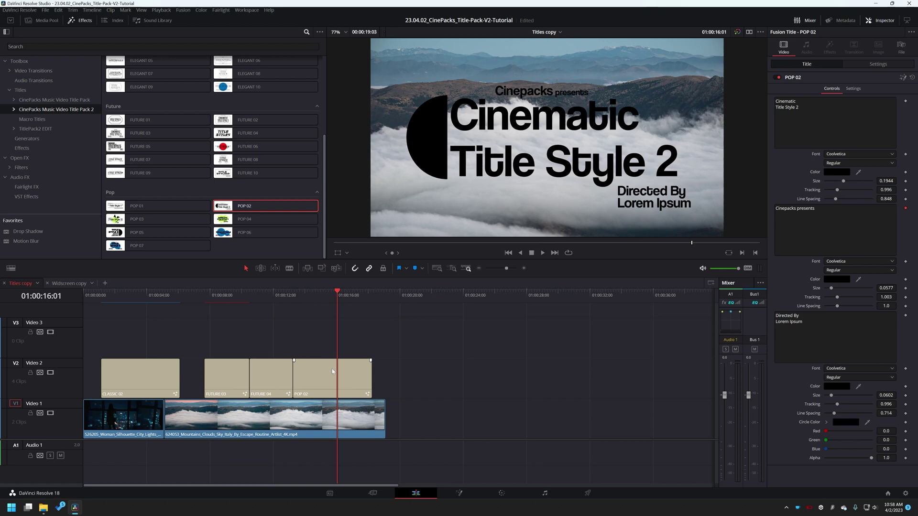
- Switch to the Widscreen copy timeline and move the playhead to about 01:00:02:12 on the motorcyclist clip
left_click(73, 284)
left_click_drag(146, 296, 172, 299)
- Place the FUTURE 10 title on Video 2 above the motorcyclist clip and preview it
scroll(153, 197, "up", 3)
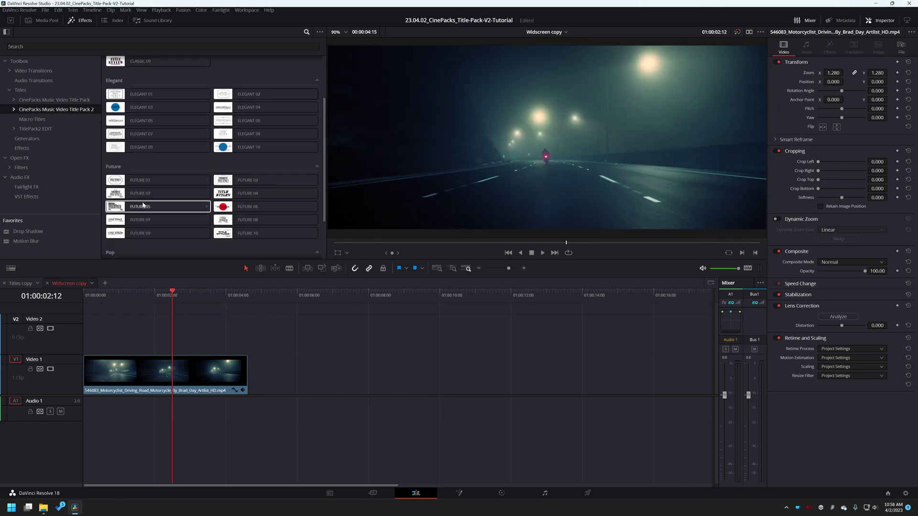
scroll(166, 192, "down", 1)
scroll(229, 184, "down", 1)
left_click_drag(232, 174, 154, 333)
left_click(148, 295)
key("space")
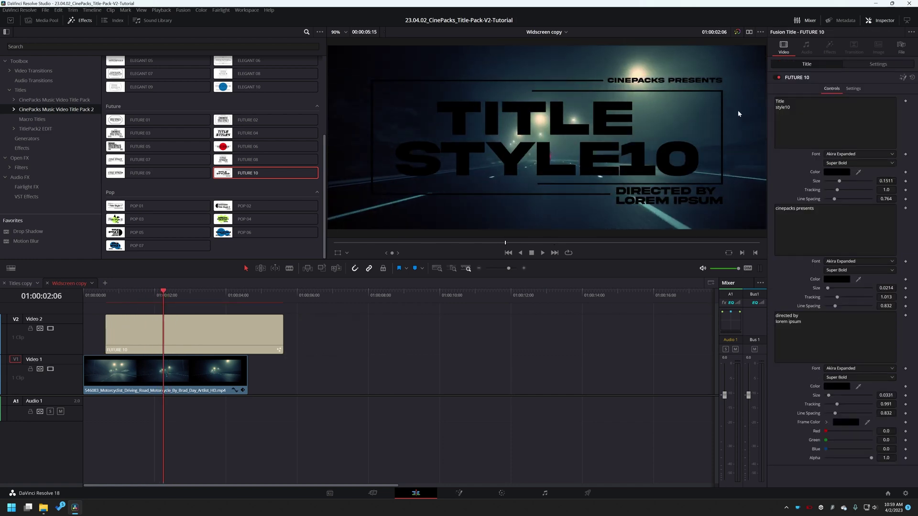
- Replace the FUTURE 10 title on Video 2 with the FUTURE 08 title and preview it over the motorcyclist clip
left_click(206, 331)
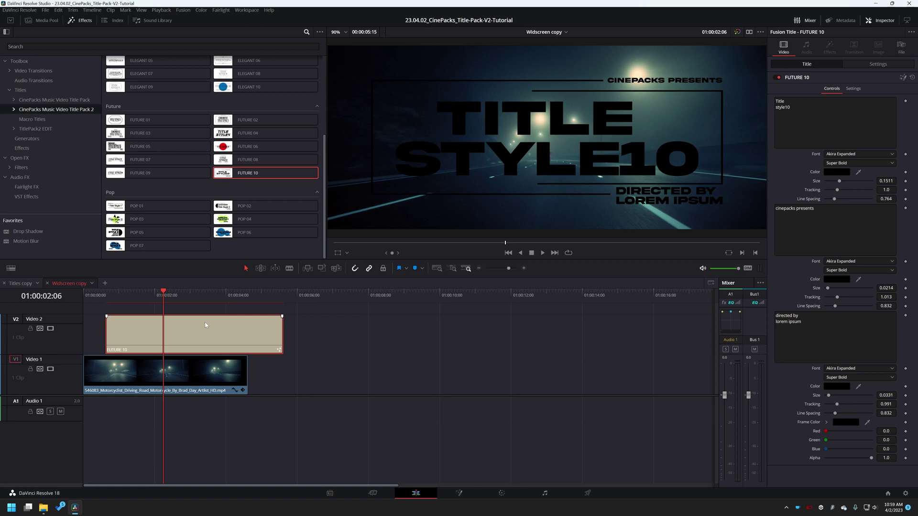
key("Delete")
left_click_drag(232, 163, 170, 335)
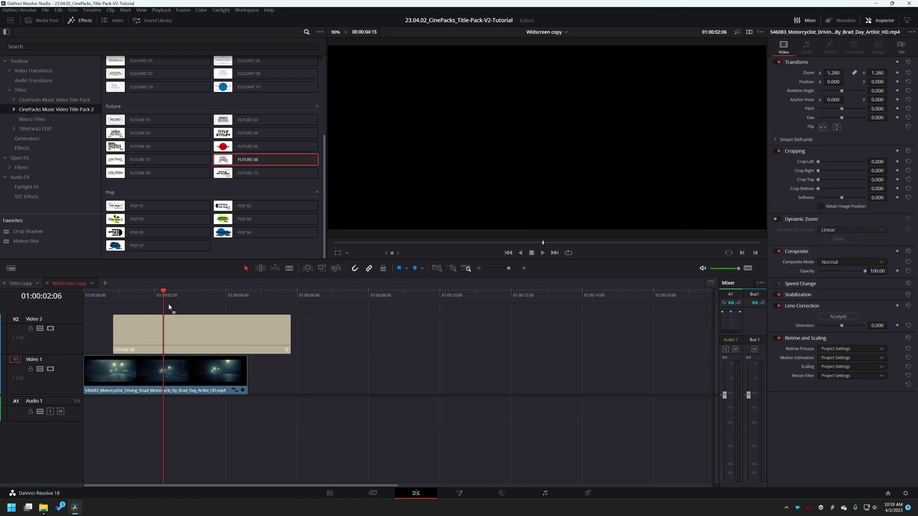
left_click(170, 295)
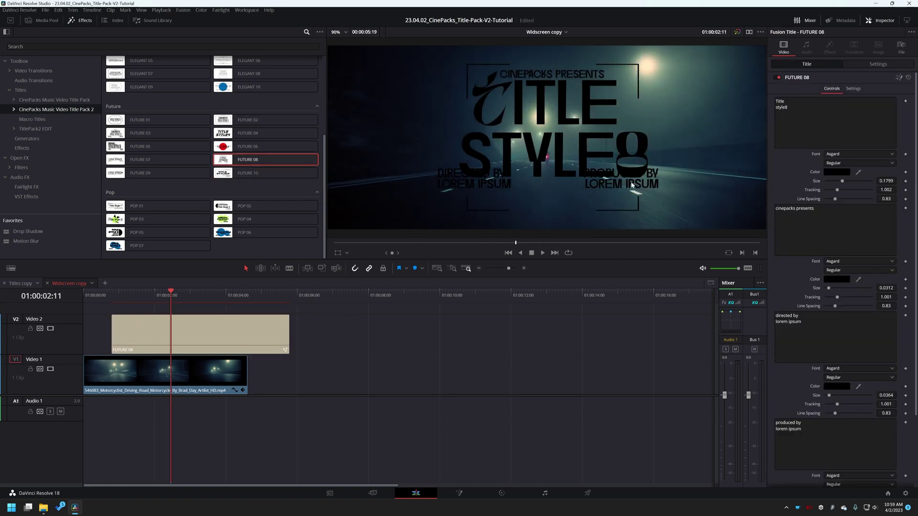
- Delete the FUTURE 08 title from Video 2 above the motorcyclist clip
left_click(206, 330)
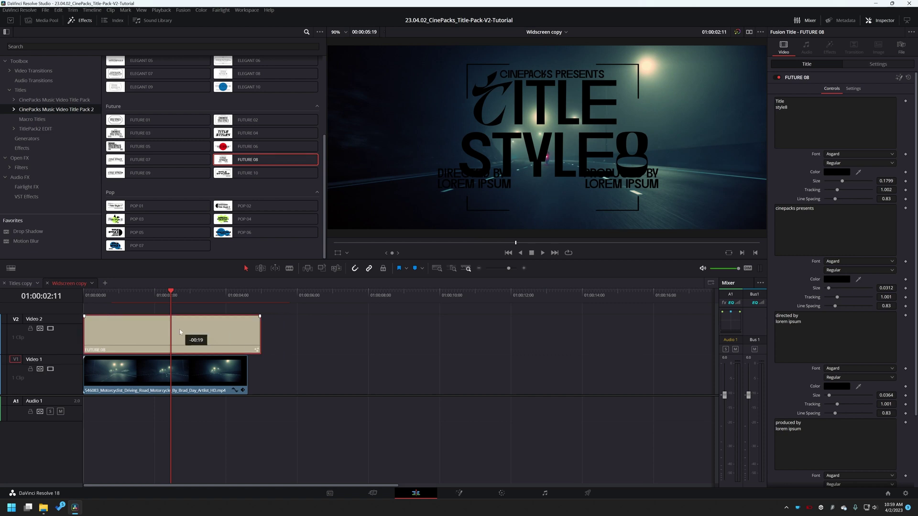
key("Delete")
- Create an empty timeline named Nested Title with custom settings instead of project settings and a 3840 x 2160 Ultra HD resolution
right_click(220, 127)
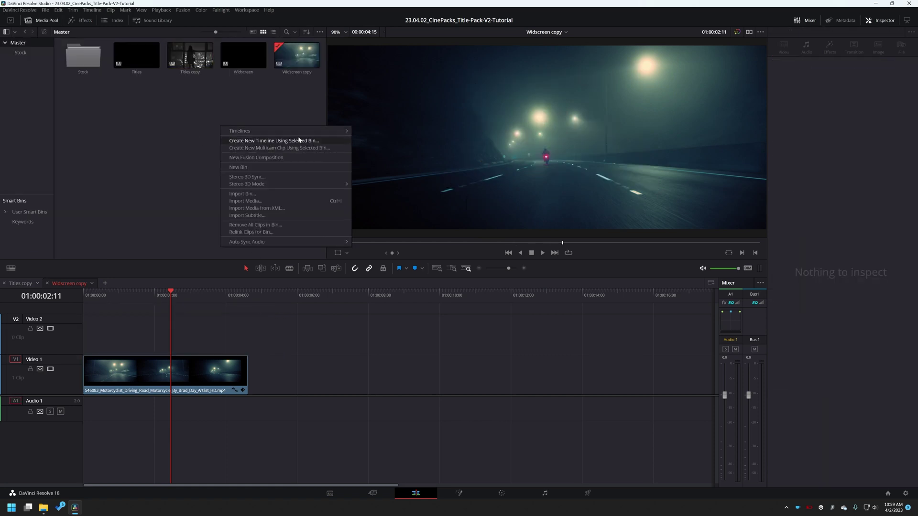
mouse_move(304, 132)
left_click(383, 131)
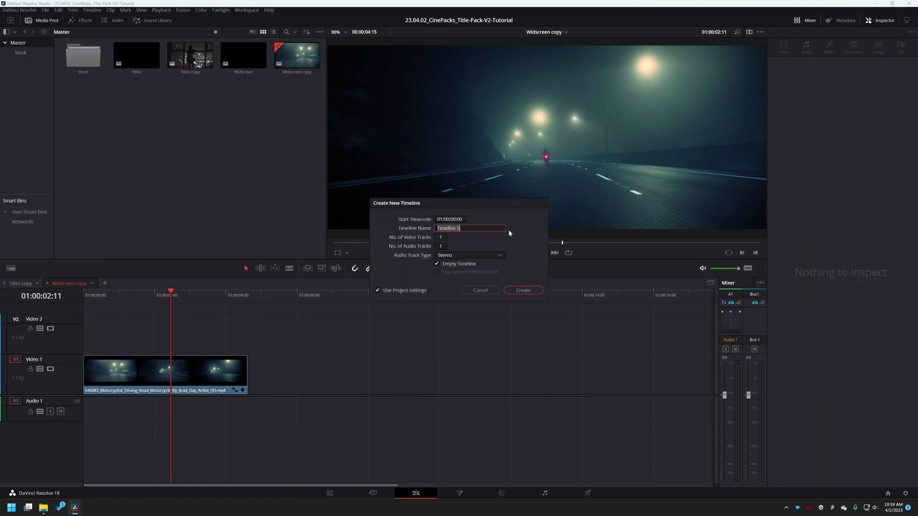
type("Nested Title")
left_click(378, 291)
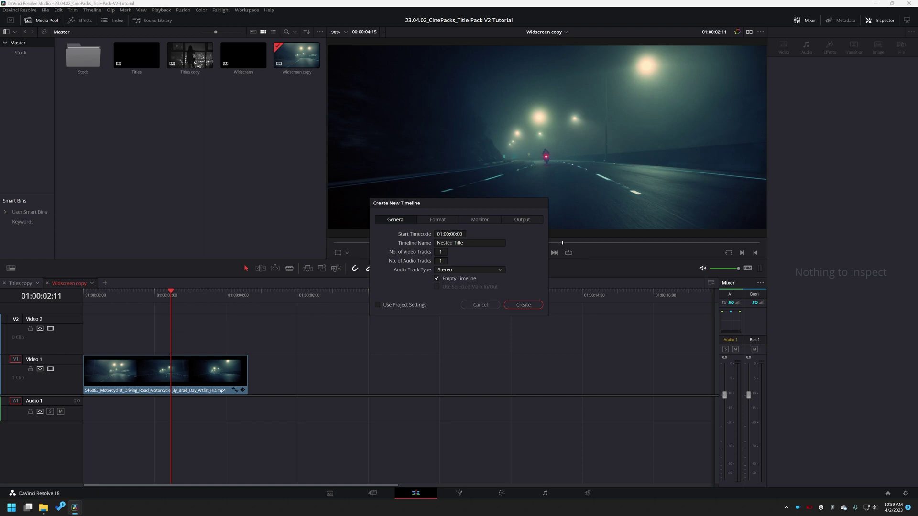
left_click(450, 220)
left_click(496, 234)
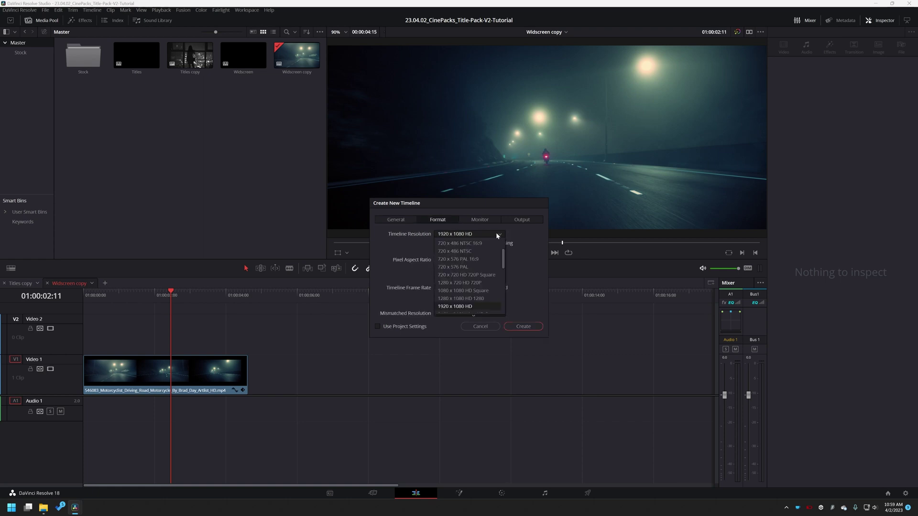
scroll(485, 273, "down", 2)
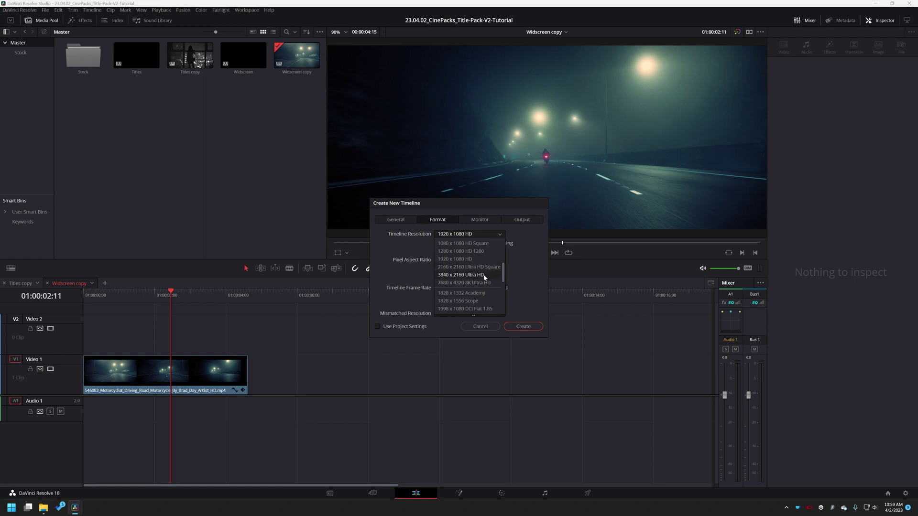
left_click(484, 275)
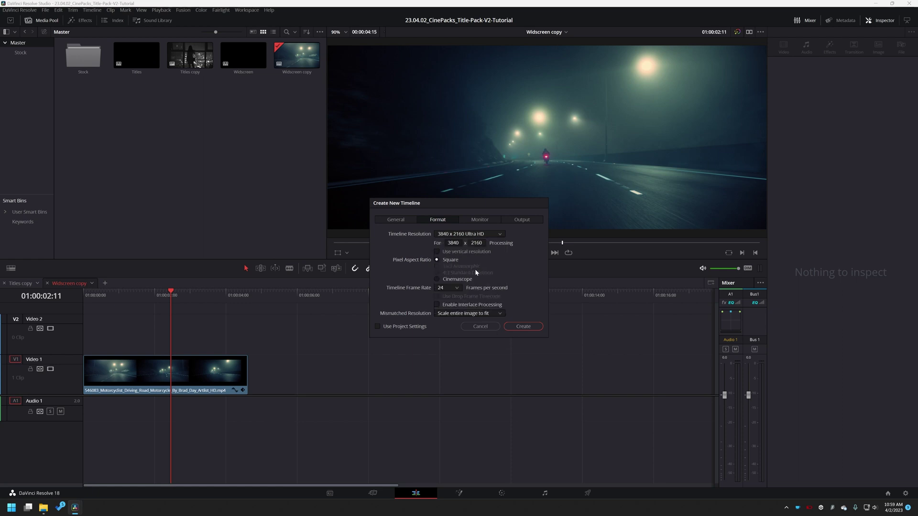
left_click(524, 327)
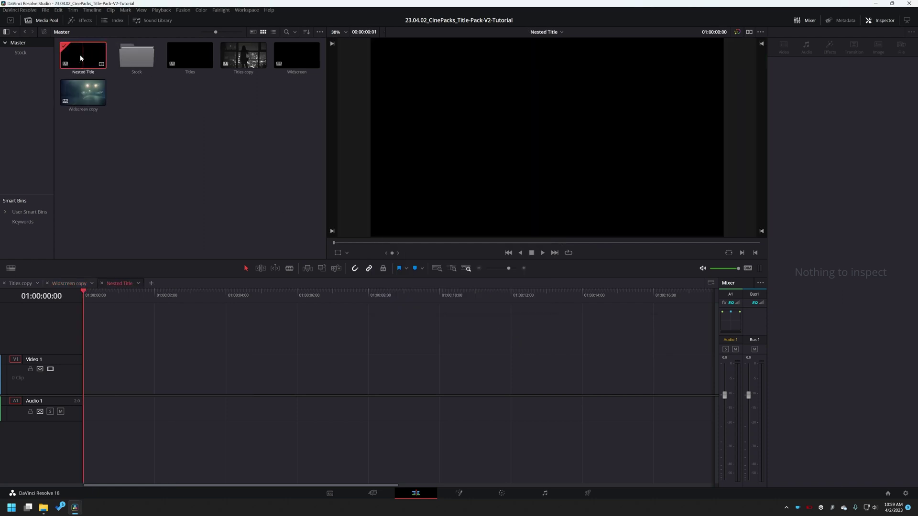
- Place the FUTURE 08 title at the start of Video 1 in the Nested Title timeline and select it with the playhead at 01:00:01:07
left_click(80, 20)
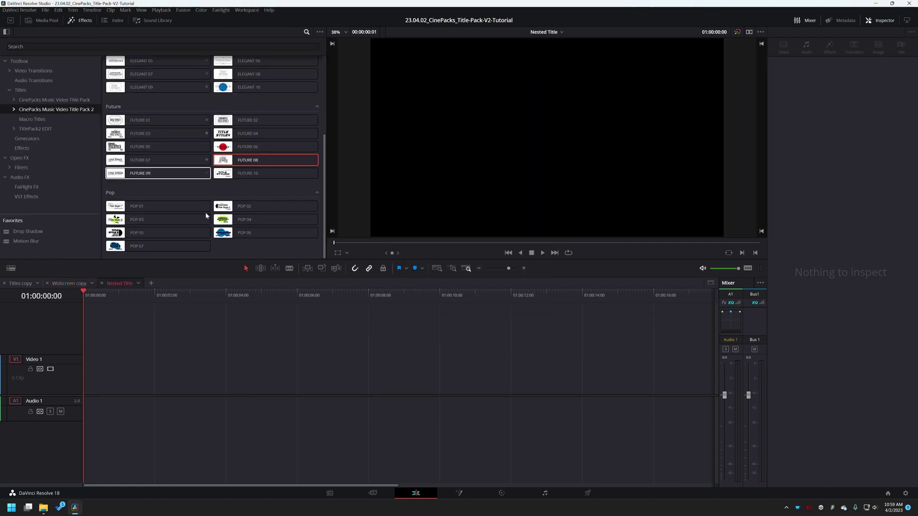
left_click_drag(242, 160, 86, 386)
left_click_drag(116, 299, 129, 301)
left_click(146, 378)
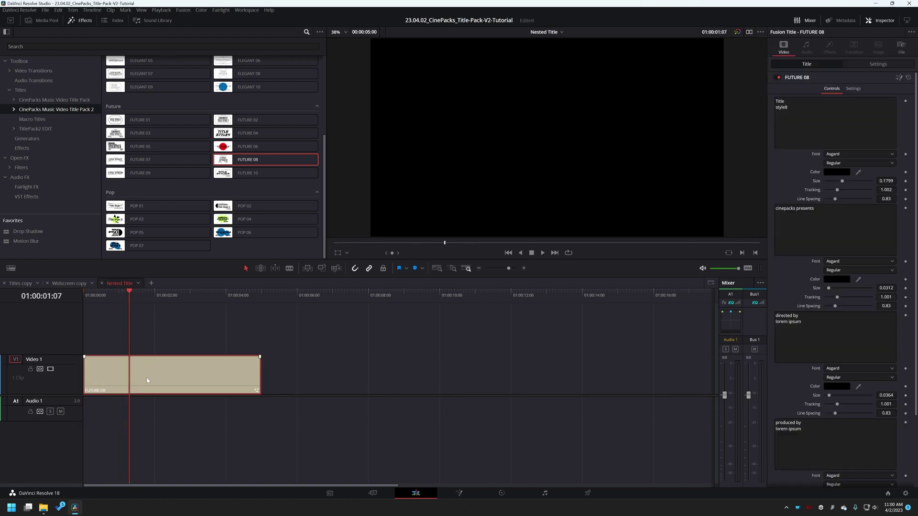
- In the Widscreen copy timeline, place the Nested Title timeline on Video 2 above the motorcyclist clip and preview it at 01:00:01:09
left_click(68, 283)
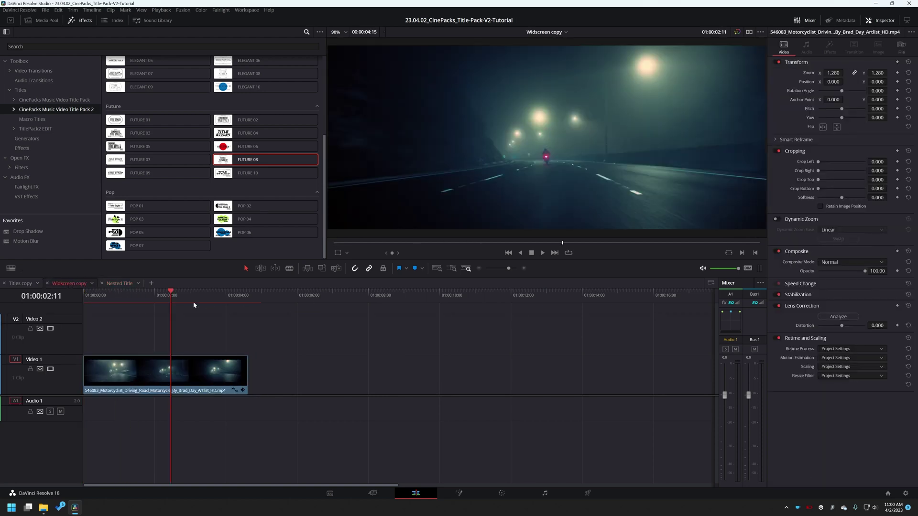
left_click_drag(147, 299, 158, 301)
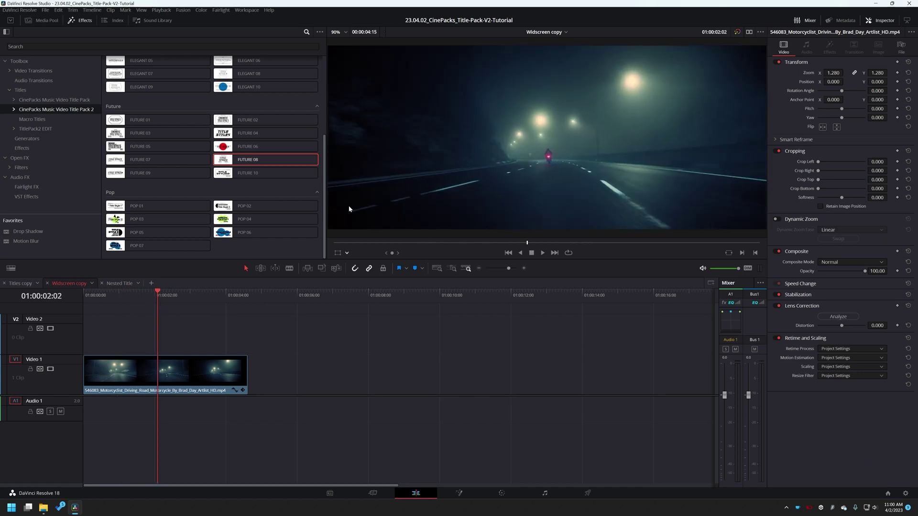
left_click(43, 22)
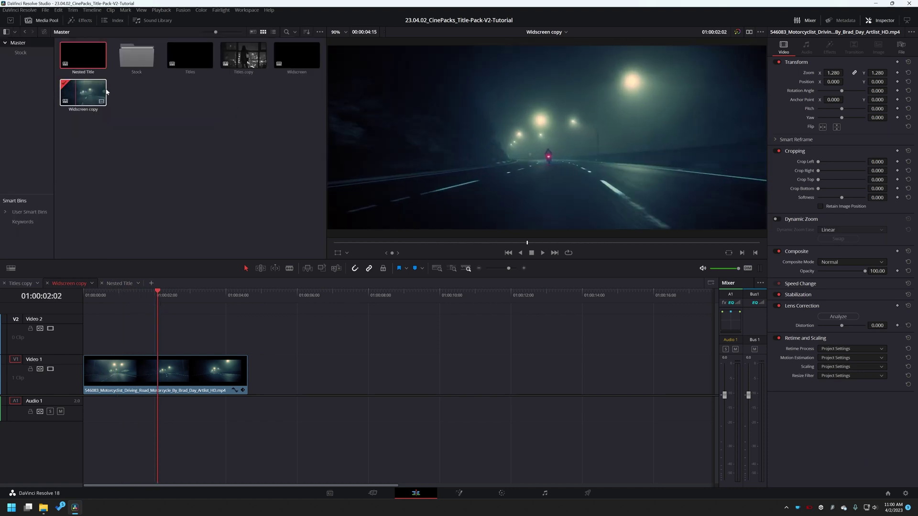
left_click_drag(79, 57, 86, 338)
left_click_drag(158, 295, 132, 295)
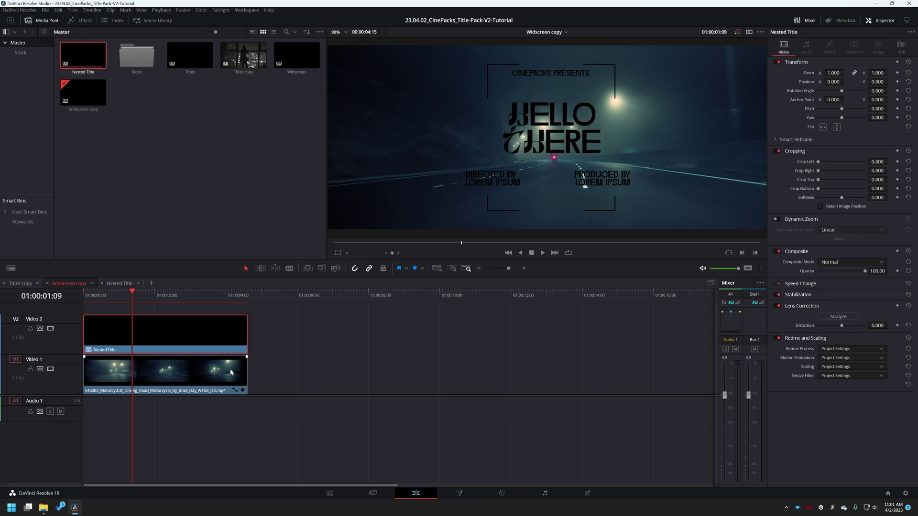
- In the Nested Title timeline, move the FUTURE 08 title from Video 1 up to Video 2
left_click(119, 283)
left_click(159, 383)
scroll(904, 113, "down", 3)
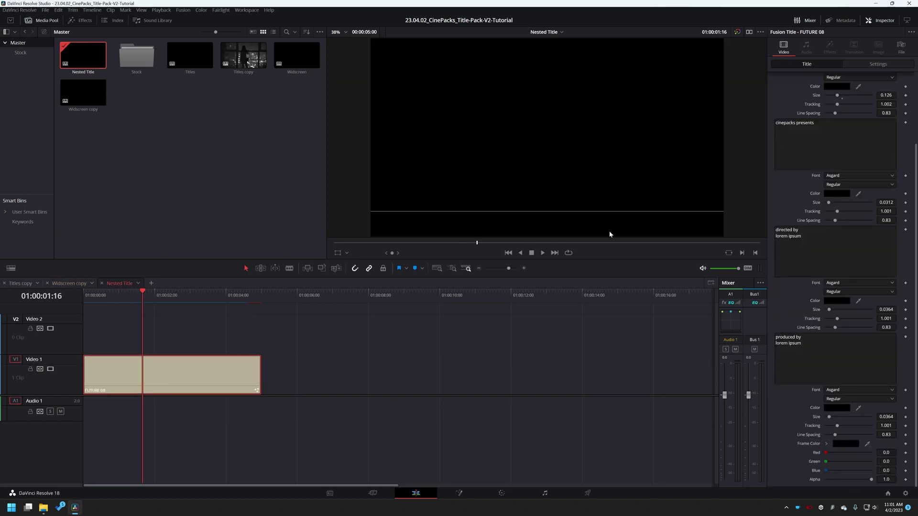
left_click_drag(163, 372, 163, 331)
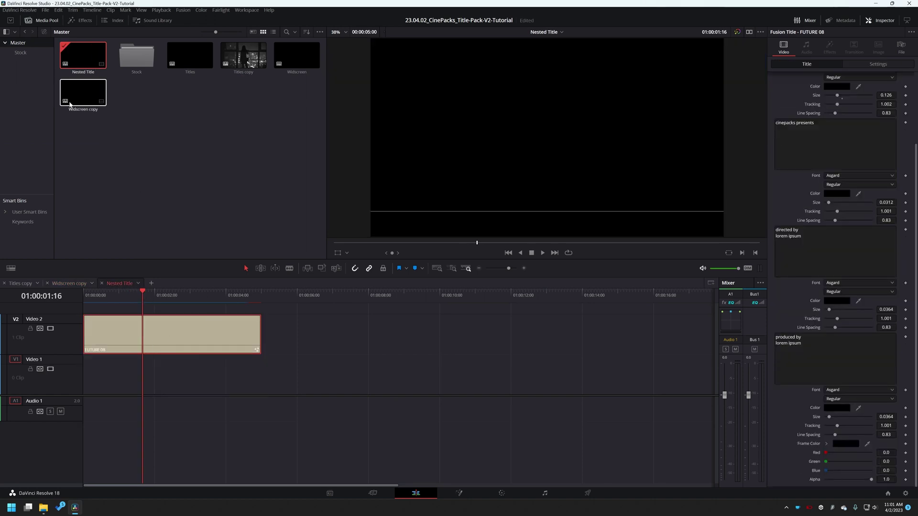
- Place a Solid Color generator on Video 1 beneath the title and set its colour to light grey #d9d9d9
left_click(85, 20)
left_click(28, 138)
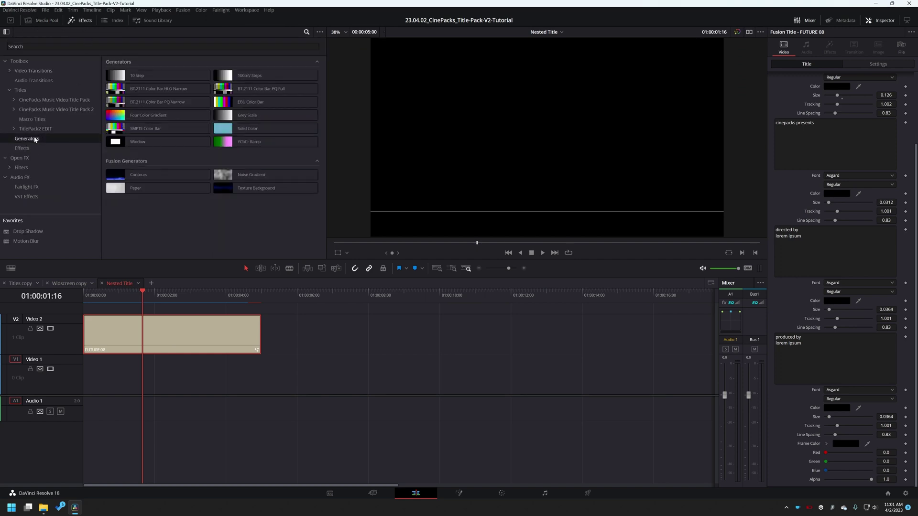
left_click_drag(244, 129, 79, 379)
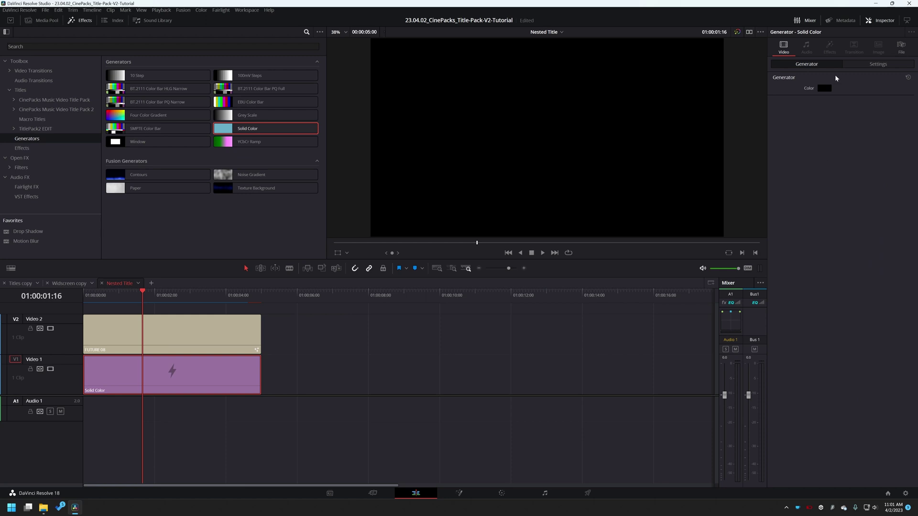
left_click(823, 89)
left_click_drag(536, 207, 535, 192)
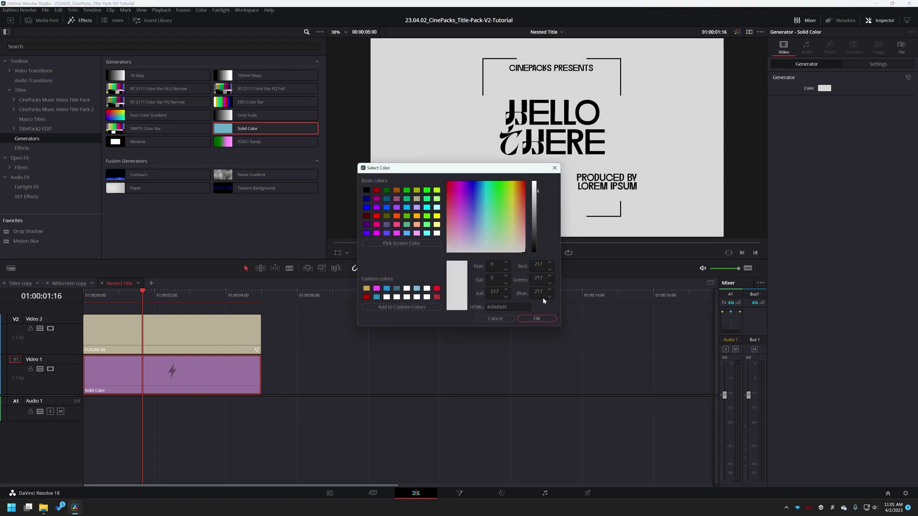
left_click(536, 318)
- Append "dfdsaf" to the main text of the FUTURE 08 title
left_click(172, 335)
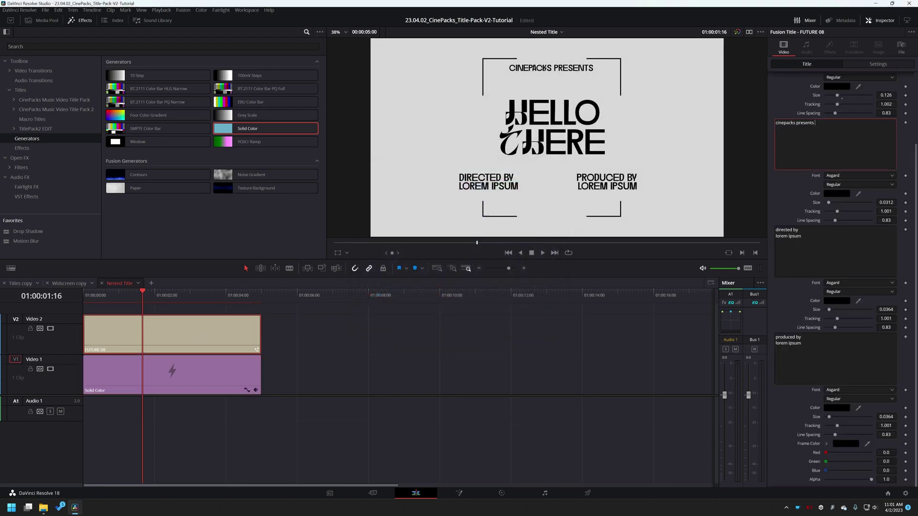
type("dfdsaf")
- Disable the Video 1 track holding the solid colour and return to the Widscreen copy timeline to check the nested title
left_click(119, 376)
left_click(50, 369)
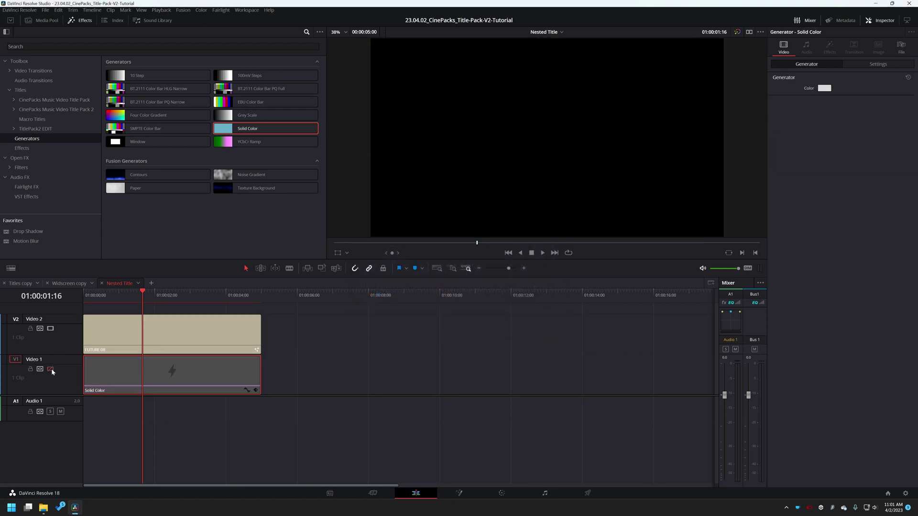
left_click(74, 286)
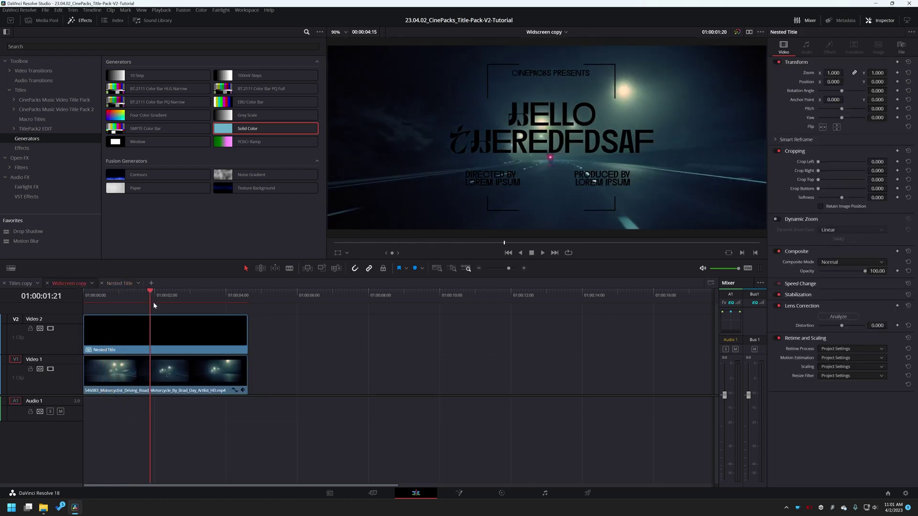
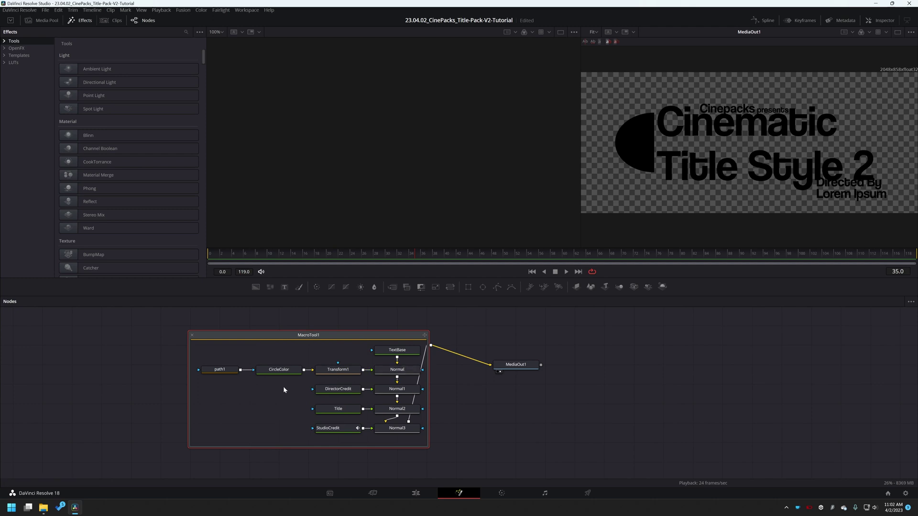
- Examine the CircleColor, DirectorCredit, Title and StudioCredit nodes inside the MacroTool1 group of the title's Fusion composition
left_click(280, 370)
left_click(337, 392)
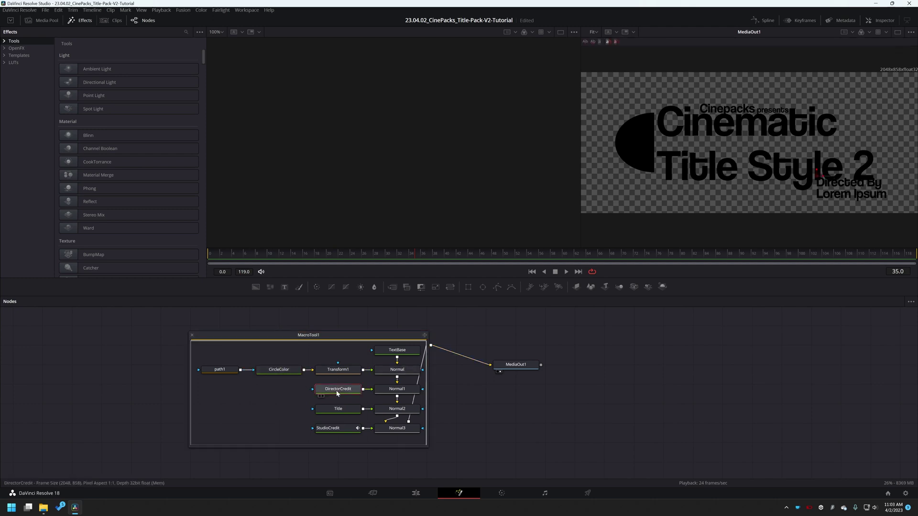
left_click(337, 410)
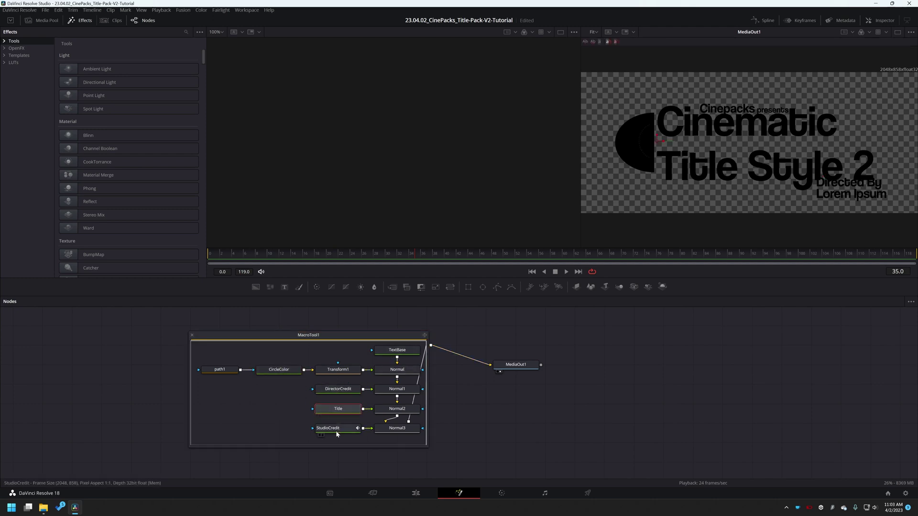
left_click(336, 433)
left_click_drag(297, 395, 363, 434)
- Enlarge the half circle slightly using the on-screen controls of the Transform1 node
left_click(339, 369)
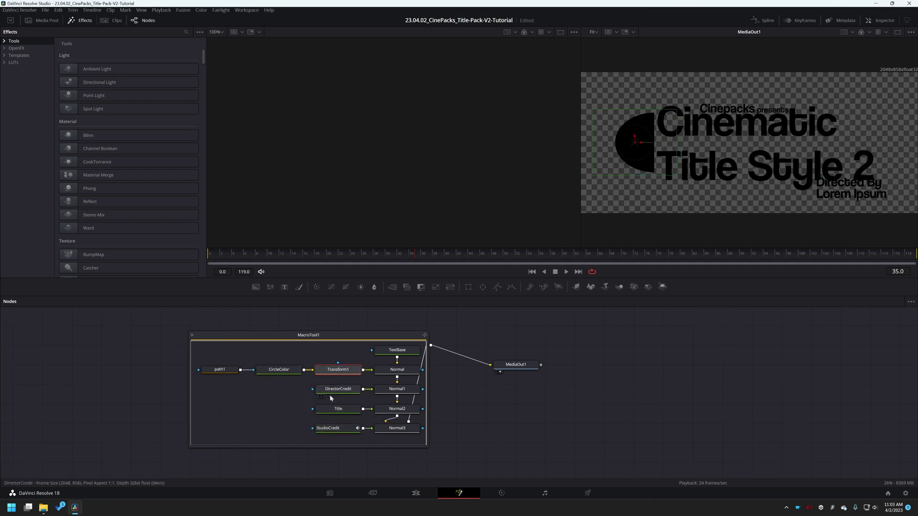
left_click(267, 371)
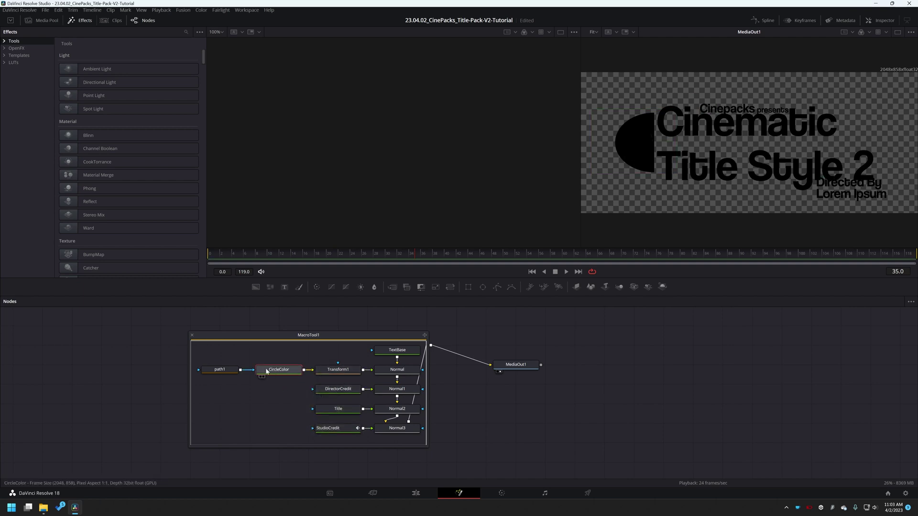
left_click(342, 372)
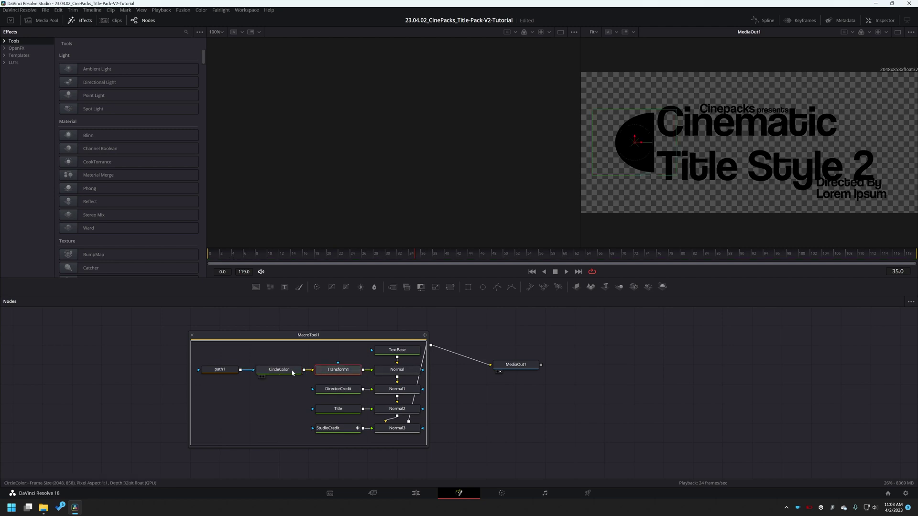
mouse_move(644, 110)
left_mouse_down()
mouse_move(648, 99)
mouse_move(642, 104)
left_mouse_up()
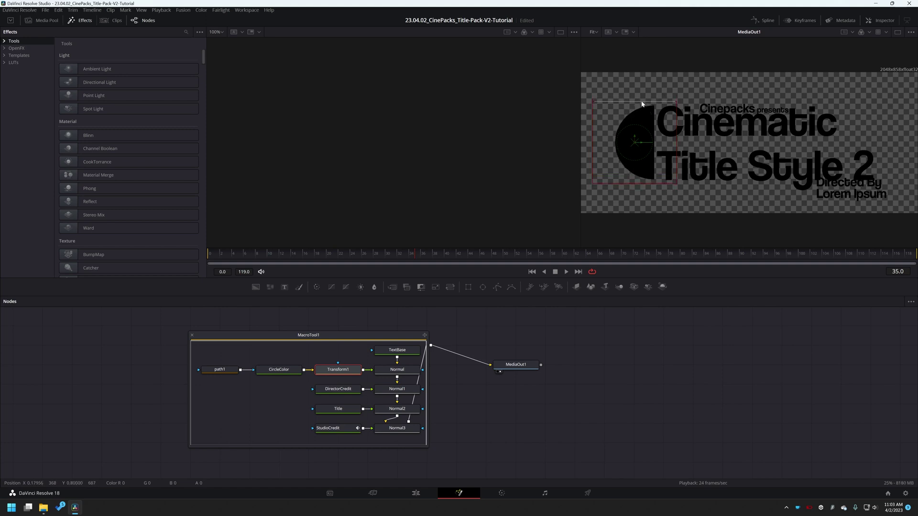
- Move the "Cinepacks presents" text of the StudioCredit node slightly higher above the main title
left_click(339, 391)
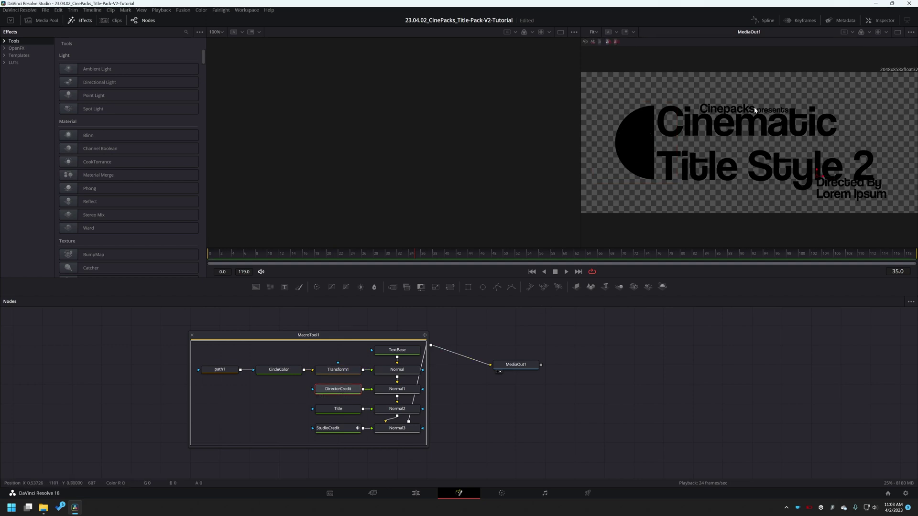
left_click(336, 429)
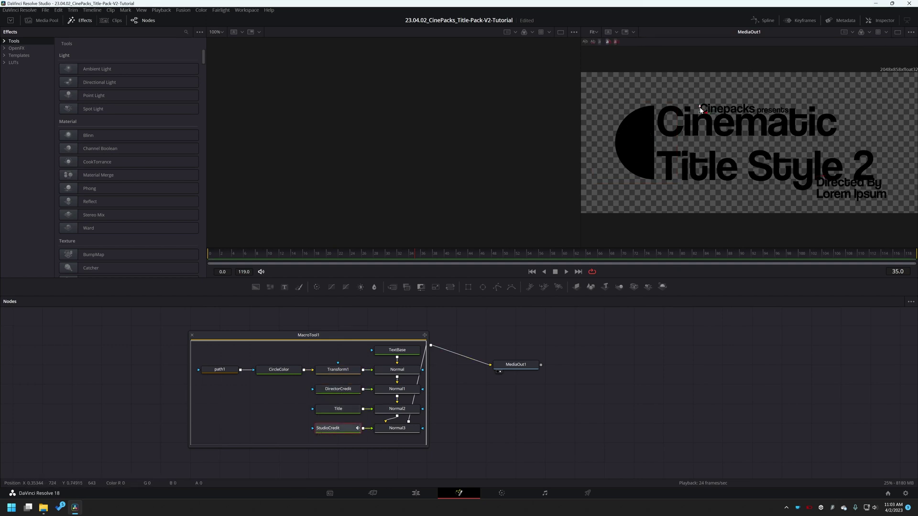
left_click_drag(698, 111, 700, 106)
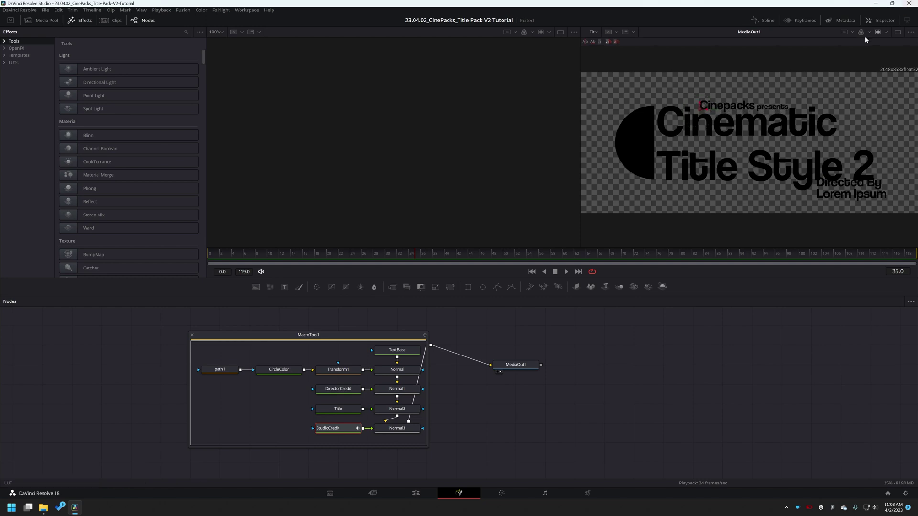
- Show the node settings and move the "Directed By Lorem Ipsum" text of the DirectorCredit node slightly down, clear of the main title
left_click(879, 21)
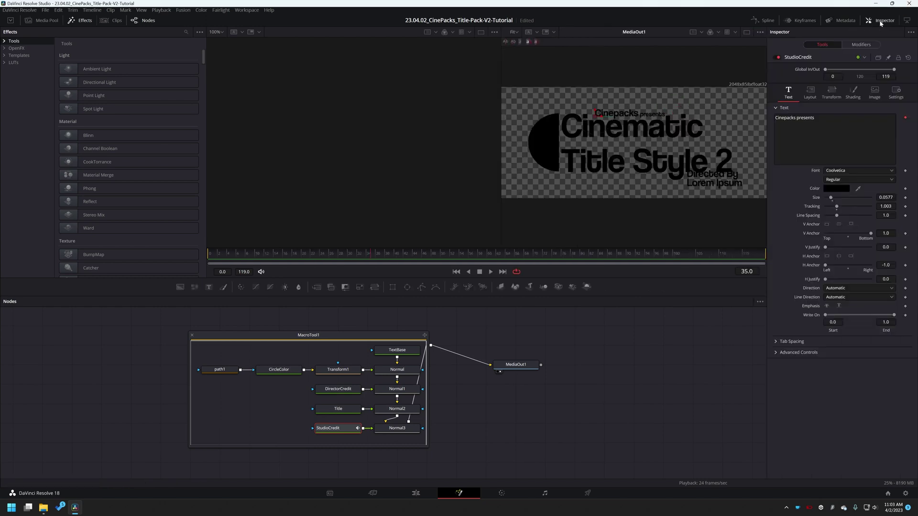
left_click(341, 409)
left_click(344, 391)
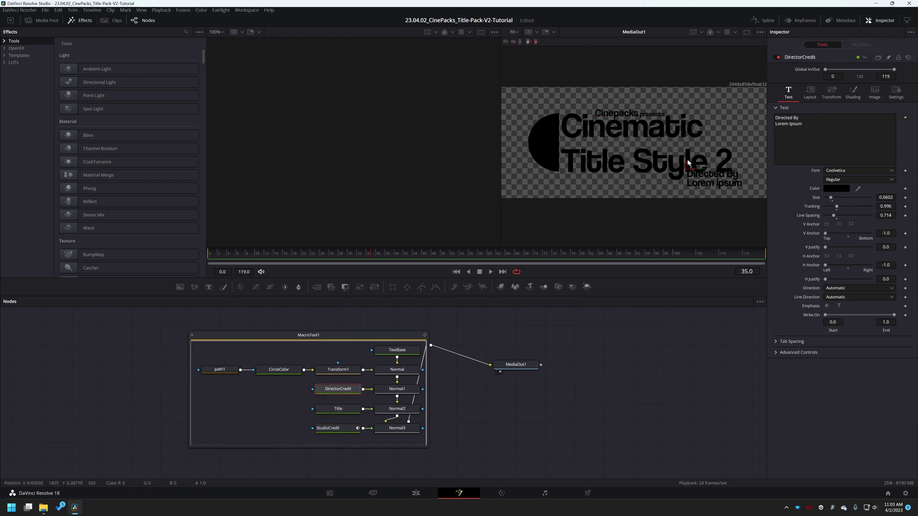
left_click_drag(688, 165, 688, 172)
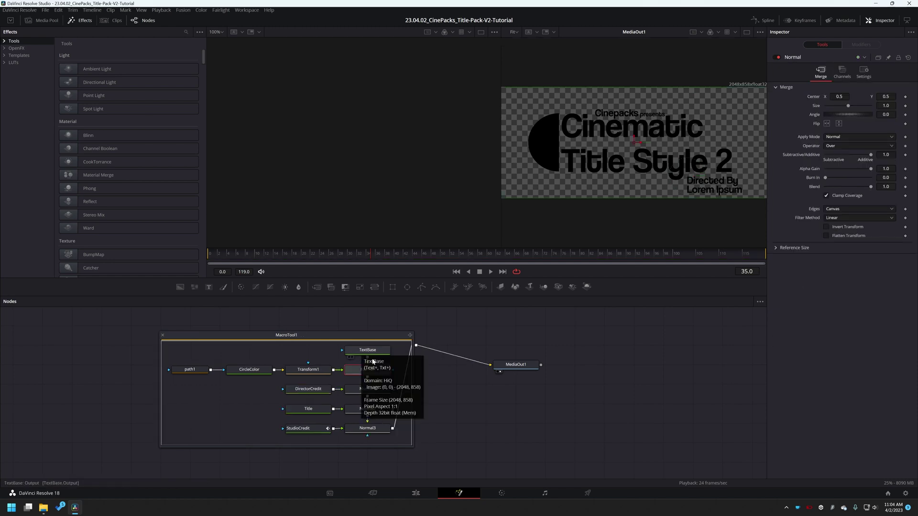
left_click(390, 368)
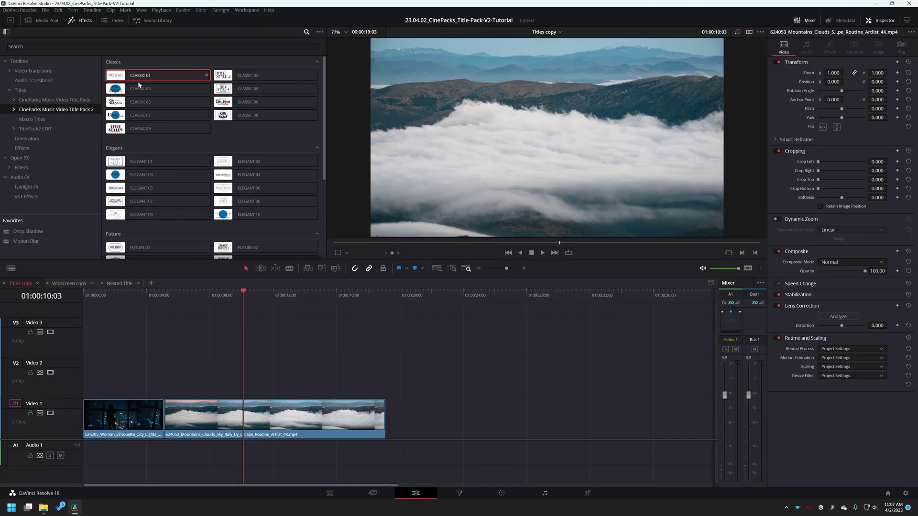
- Place the CLASSIC 01 title on Video 2 above the mountain clouds clip and move the playhead to 01:00:09:08
left_click_drag(160, 80, 384, 376)
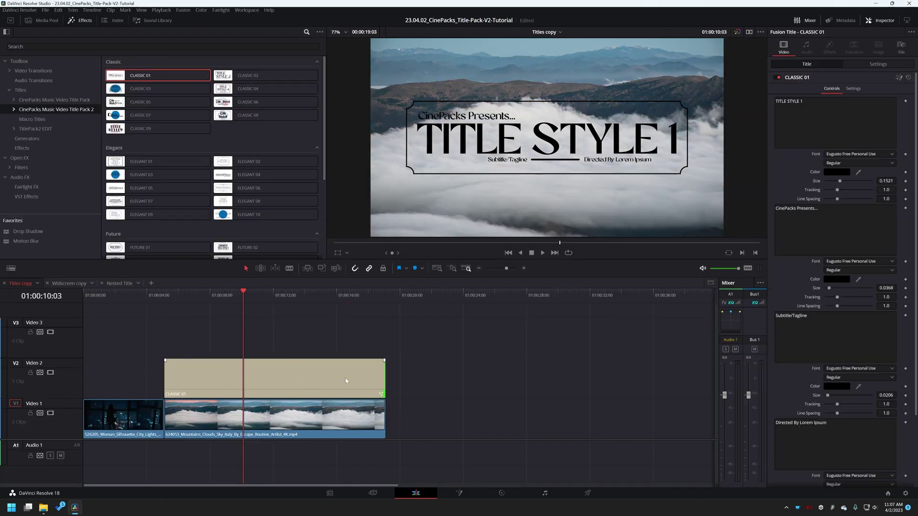
left_click(221, 297)
left_click_drag(221, 300, 231, 300)
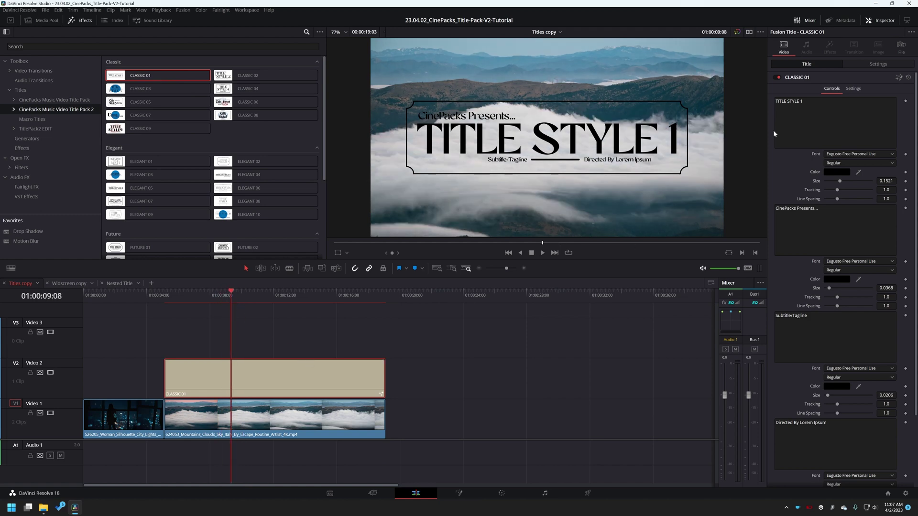
- Set the colour of the "TITLE STYLE 1" text to a dark teal sampled from the lower part of the footage
left_click(837, 174)
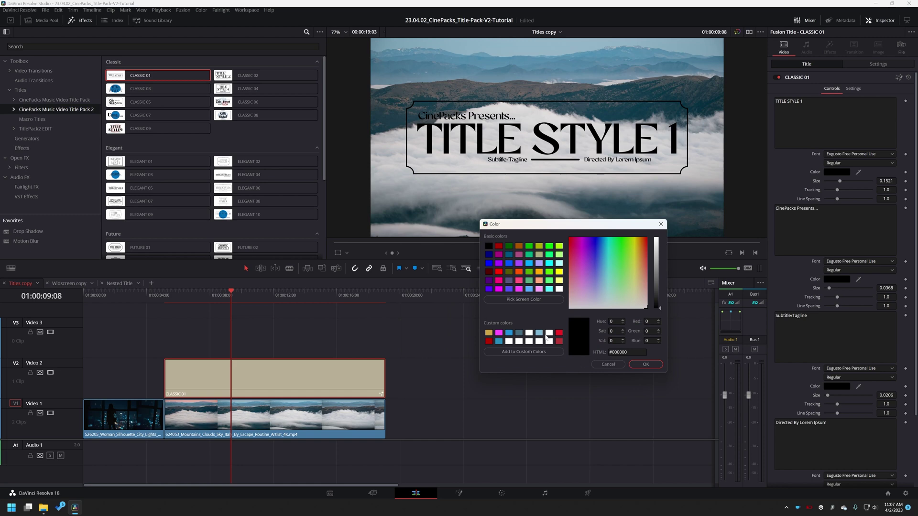
left_click(523, 299)
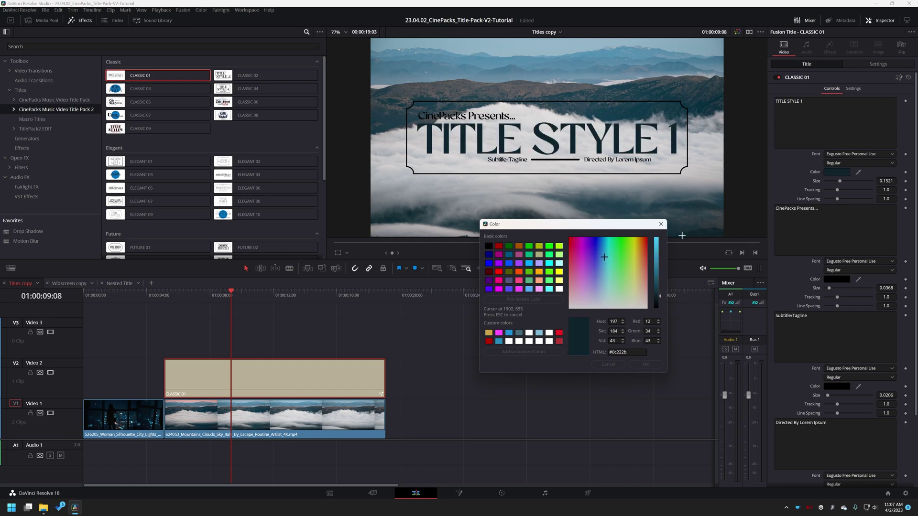
left_click(682, 234)
left_click(646, 365)
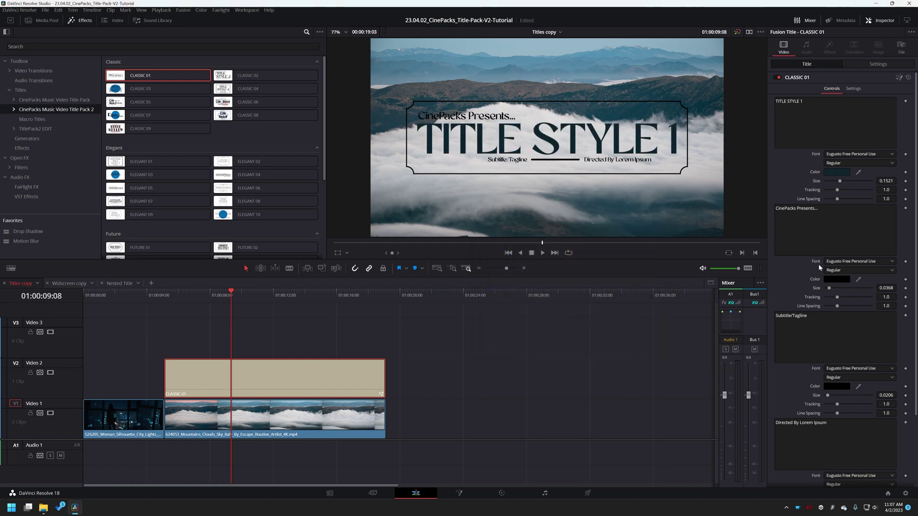
- Set the colour of the "CinePacks Presents..." text to the light blue #5a8eab sampled from the sky in the footage
left_click(832, 280)
left_click(410, 251)
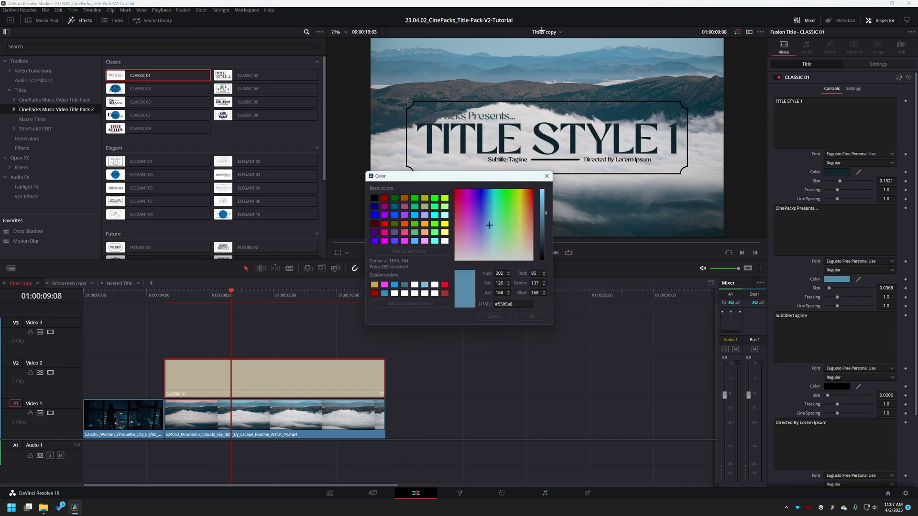
left_click(484, 64)
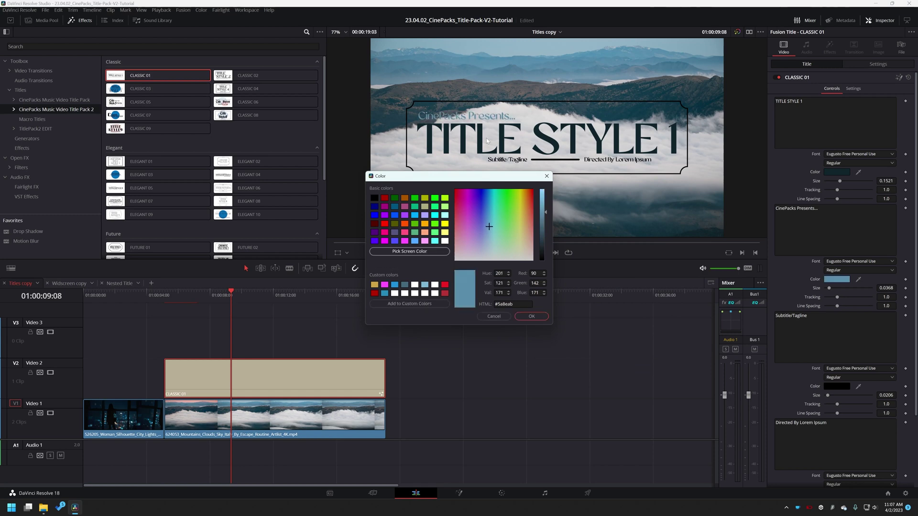
left_click(535, 316)
- Set the colour of the "Subtitle/Tagline" text to a light blue sampled from the sky in the footage
left_click(835, 386)
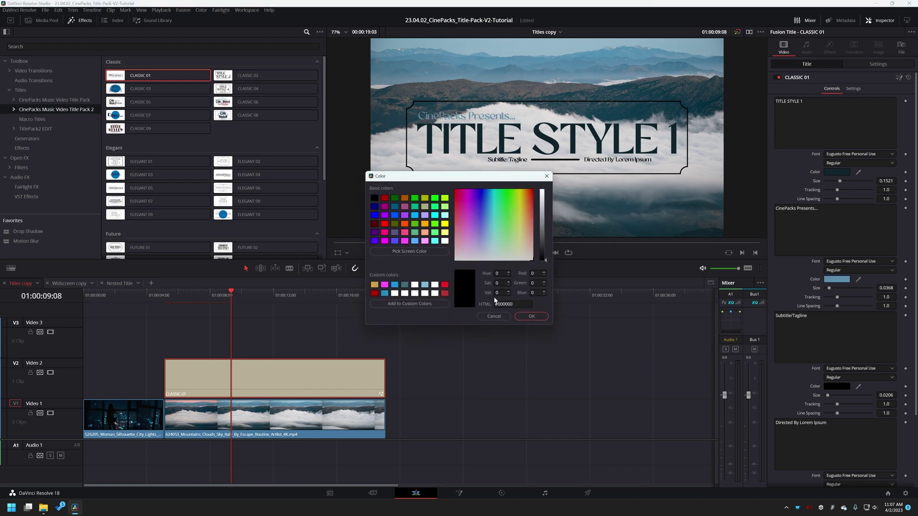
left_click(430, 253)
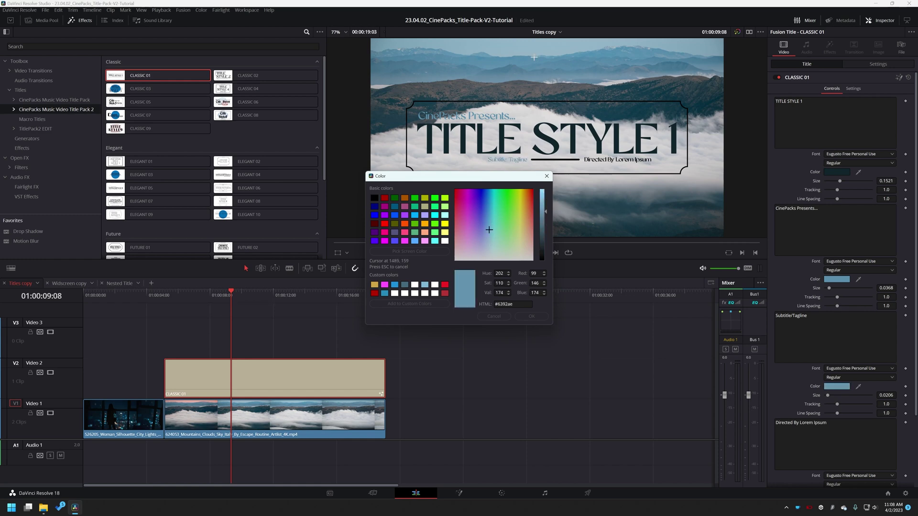
left_click(550, 60)
left_click(531, 317)
- Set the colour of the "Directed By Lorem Ipsum" text to a blue sampled from the distant scenery in the footage
scroll(839, 391, "down", 3)
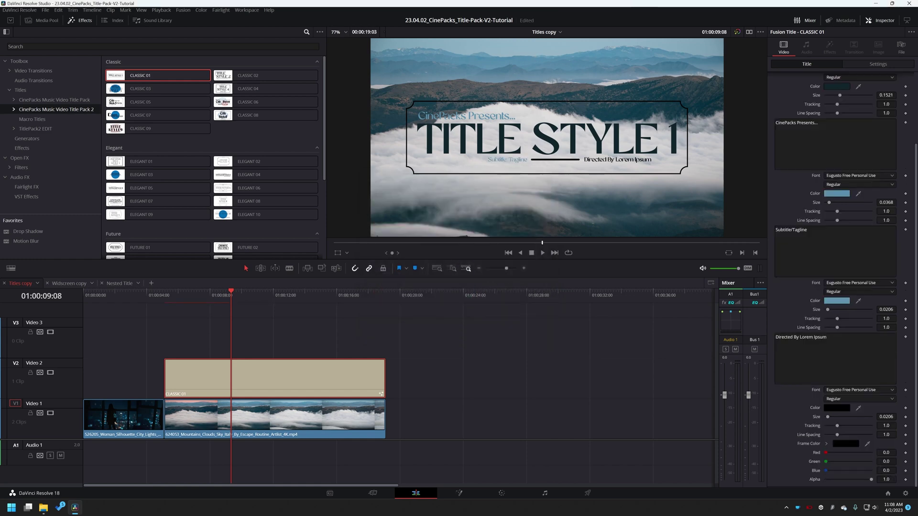
left_click(837, 408)
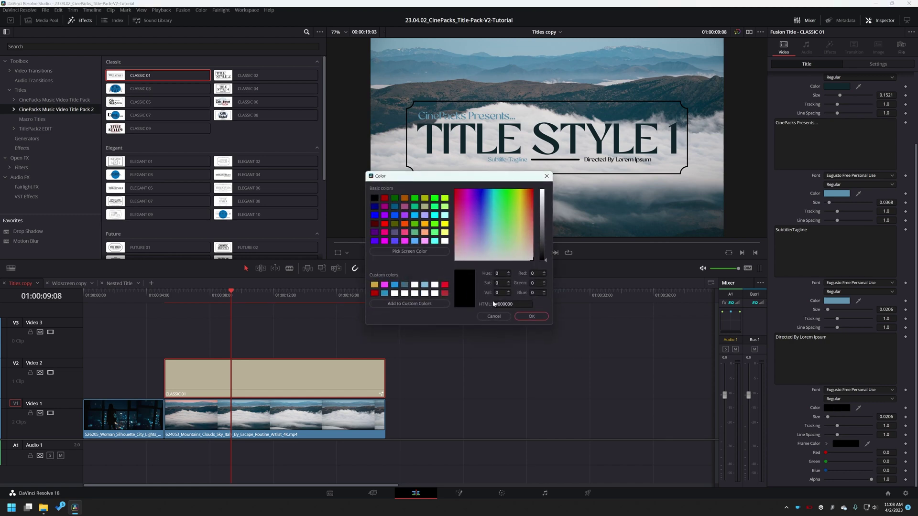
left_click(409, 252)
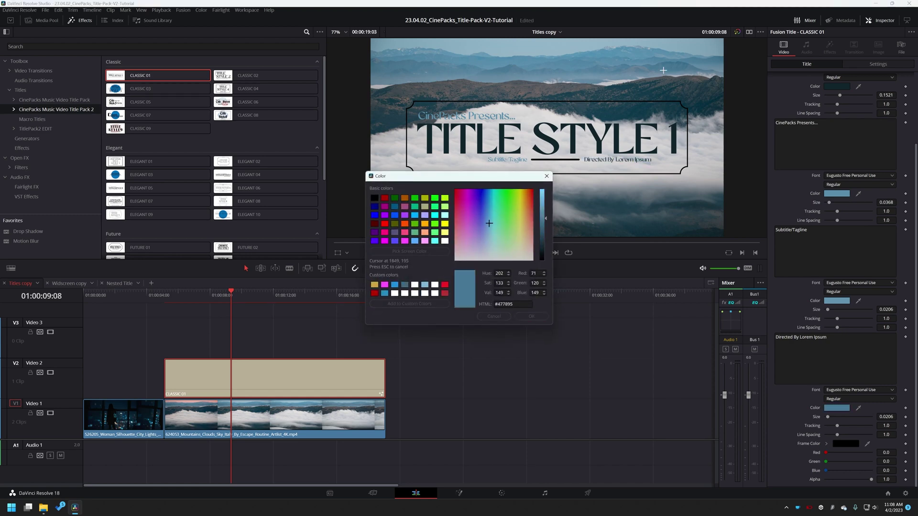
left_click(688, 59)
left_click(532, 317)
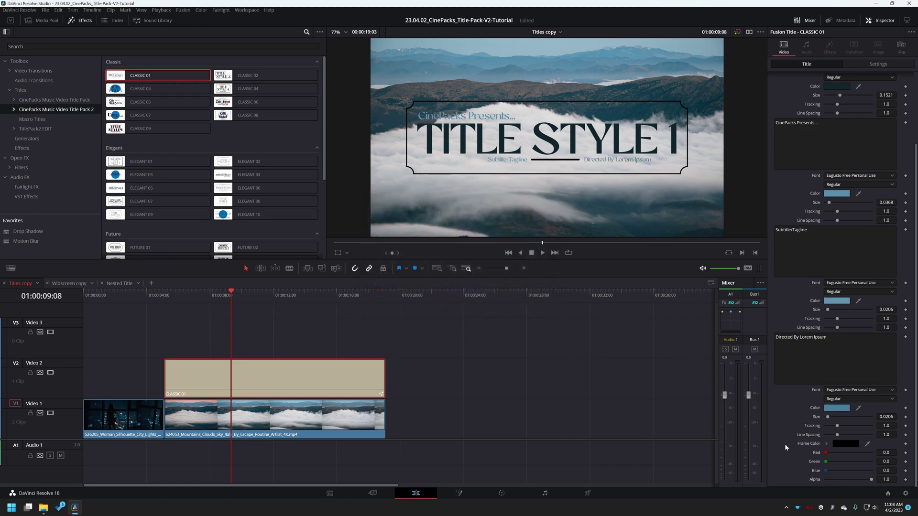
- Set the title's Frame Color to a muted blue sampled from the screen
left_click(845, 444)
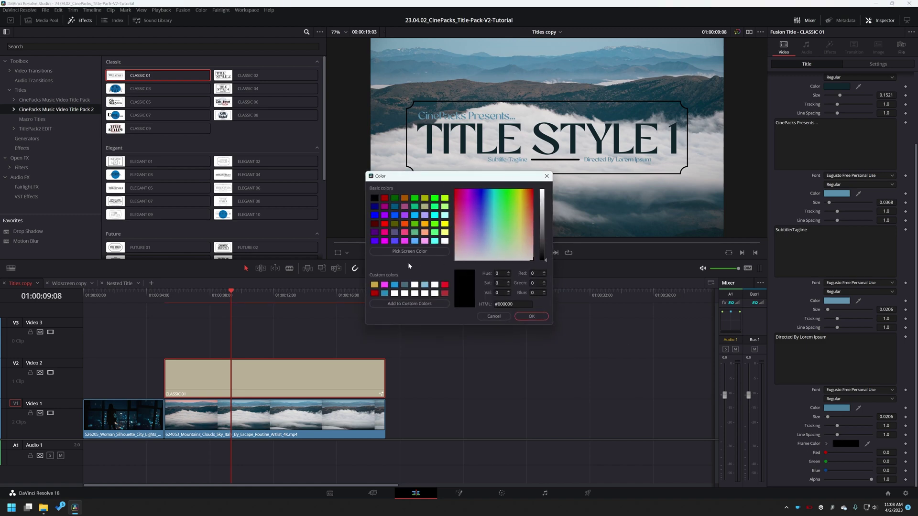
left_click(409, 252)
left_click(529, 316)
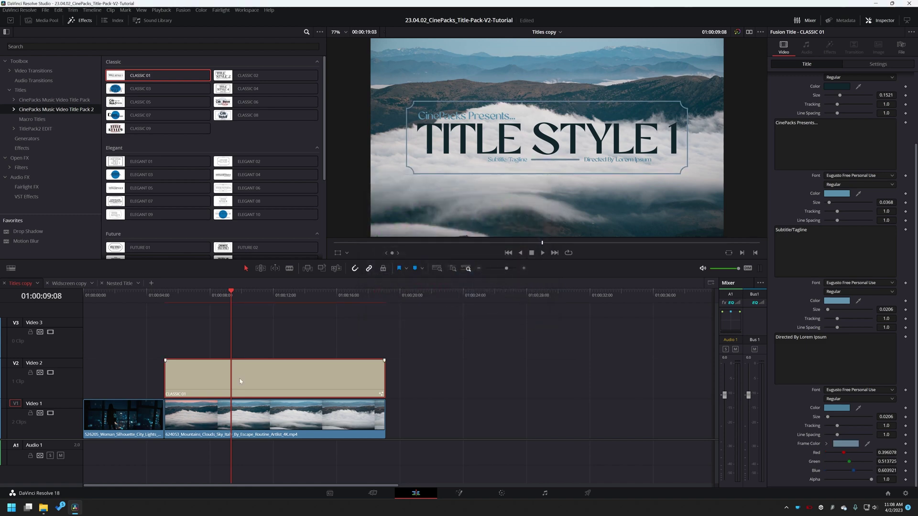
- Search the effects for "drop" and apply the Drop Shadow effect to the CLASSIC 01 title clip
left_click(41, 21)
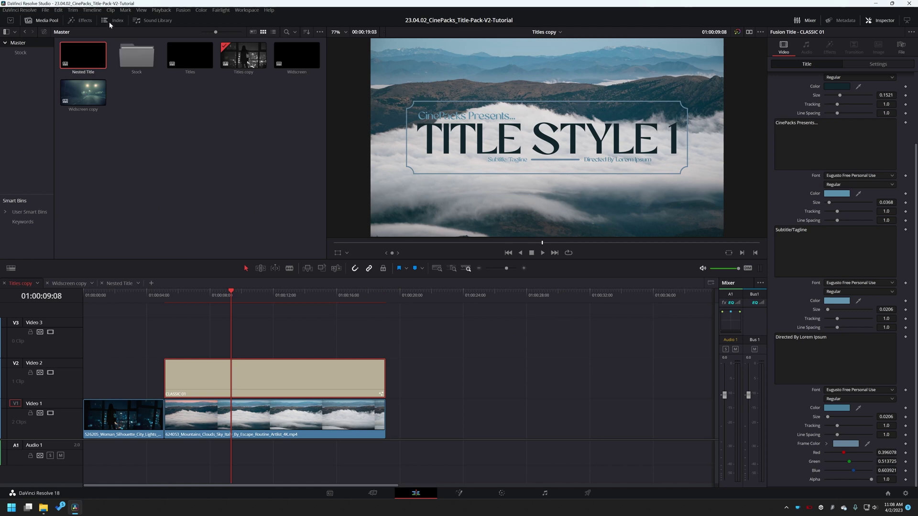
left_click(82, 21)
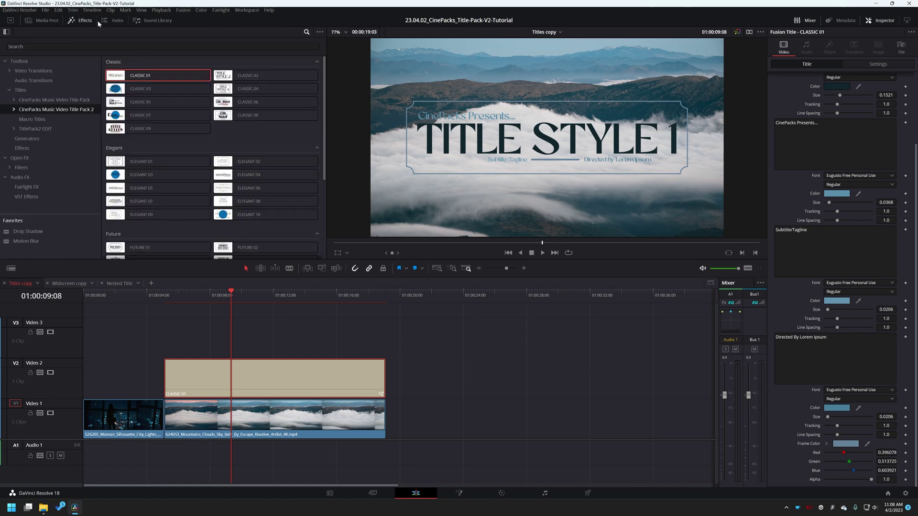
left_click(72, 46)
type("drop")
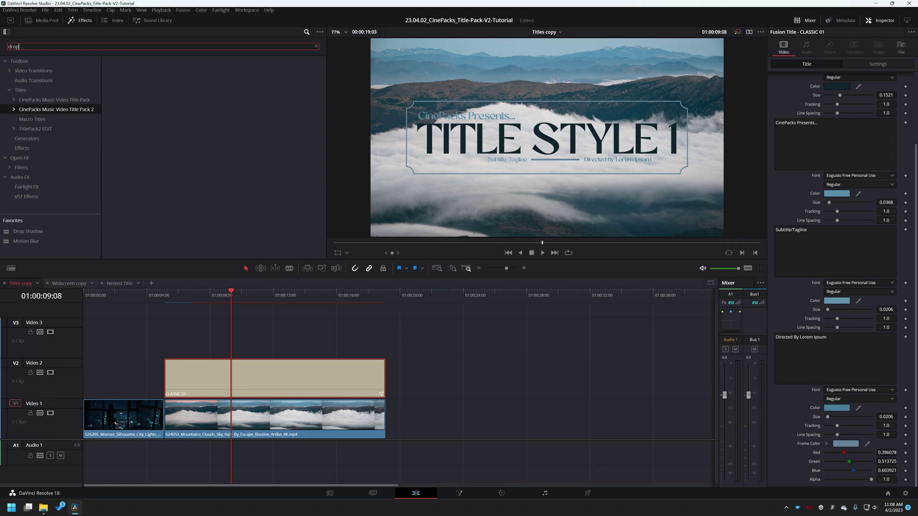
left_click_drag(152, 74, 247, 369)
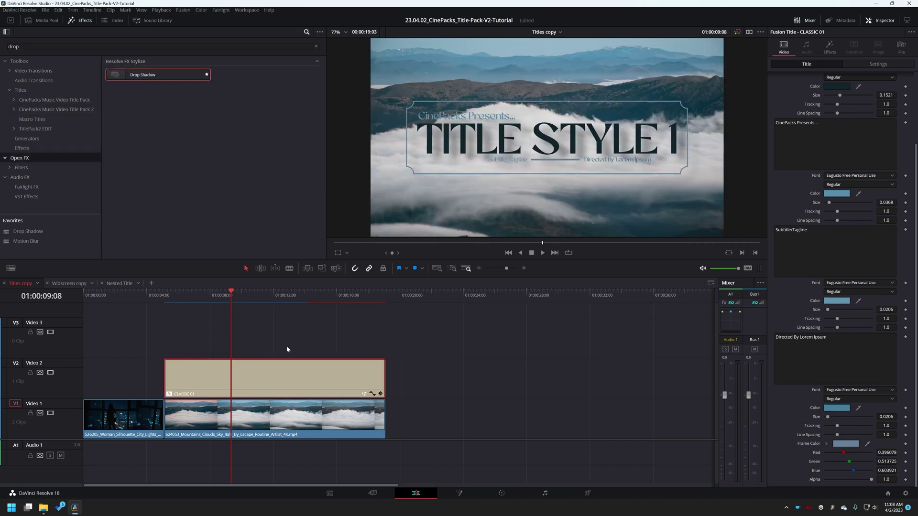
- Set the Drop Shadow's strength to 0.225, drop distance to 0.012, blur to 0 and colour to blue #42738e sampled from the footage, and preview it
left_click(834, 51)
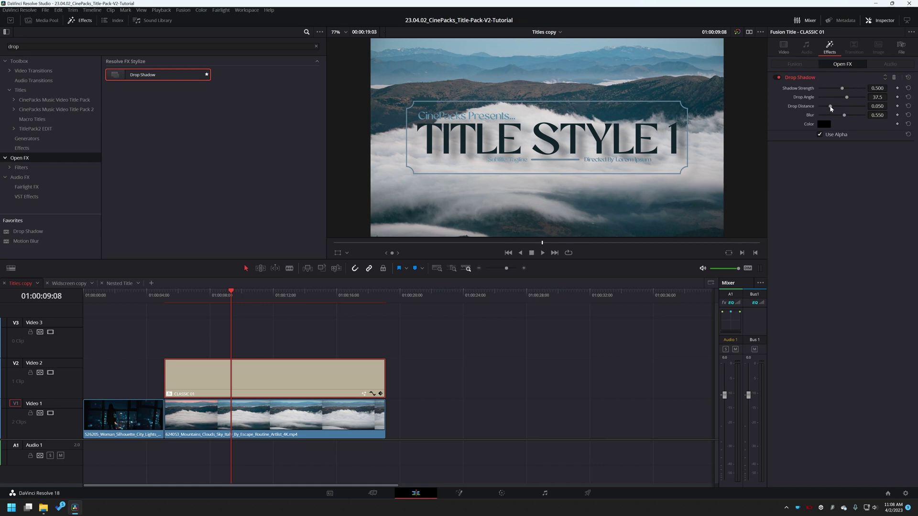
left_click_drag(842, 117, 823, 108)
left_click(824, 125)
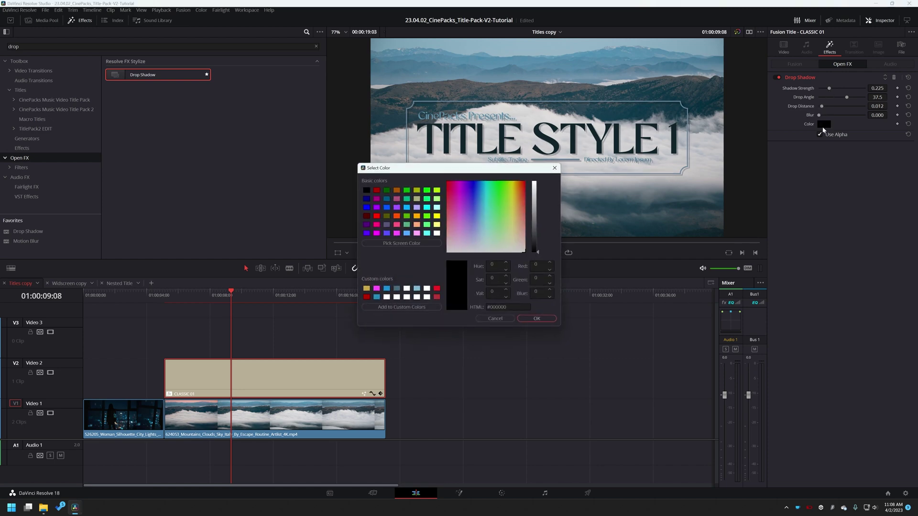
left_click_drag(467, 169, 443, 193)
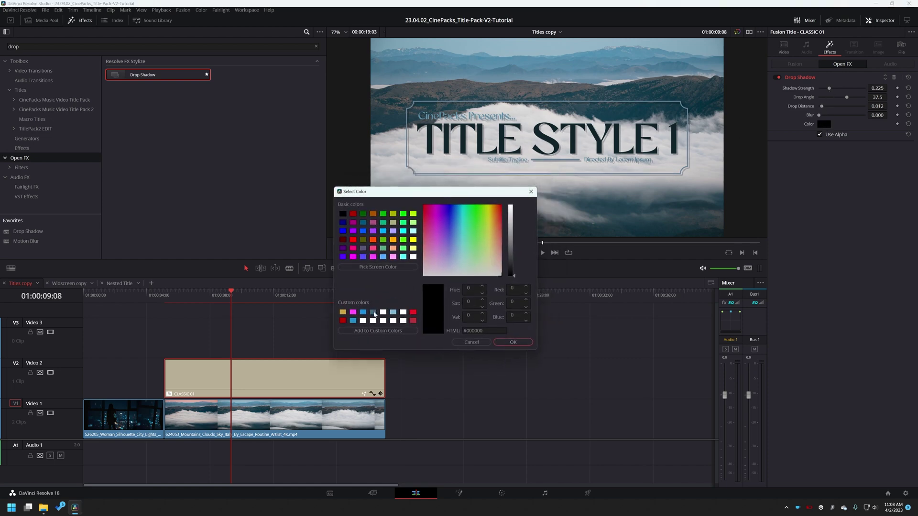
left_click(382, 267)
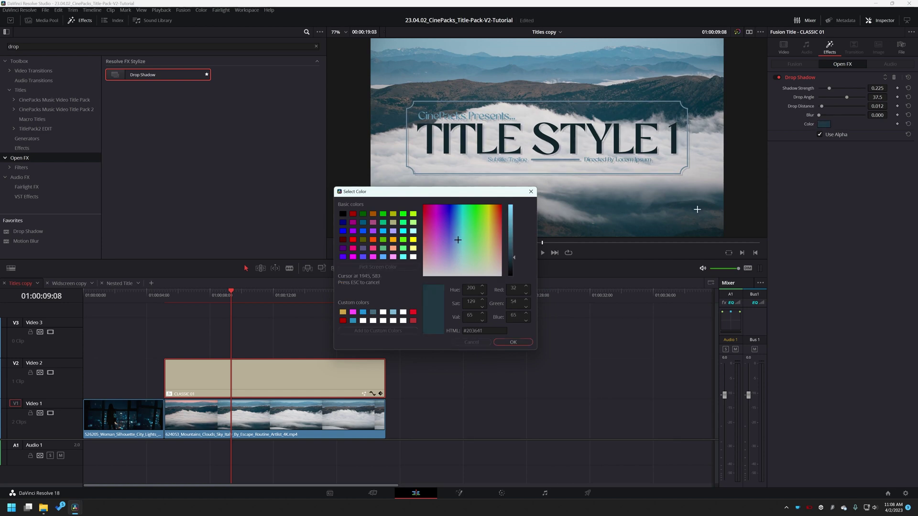
left_click(717, 57)
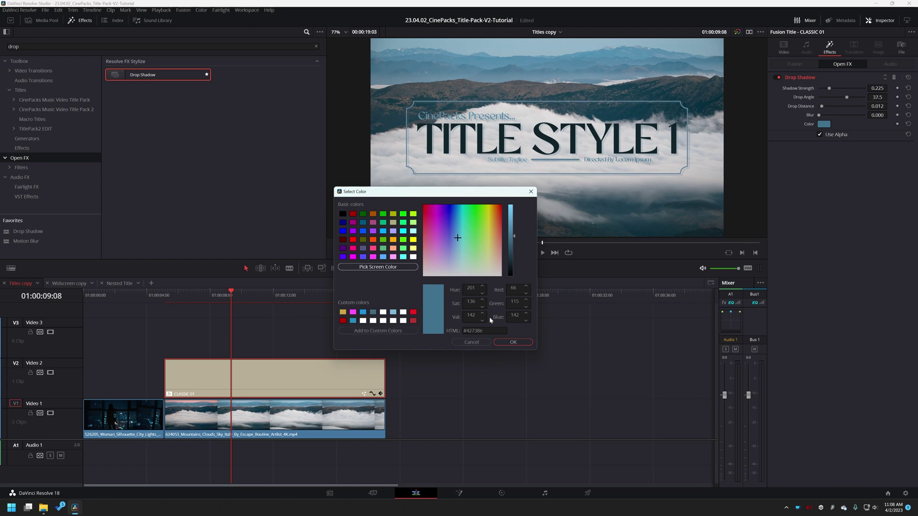
left_click(520, 342)
left_click_drag(216, 292, 172, 294)
key("space")
key("space")
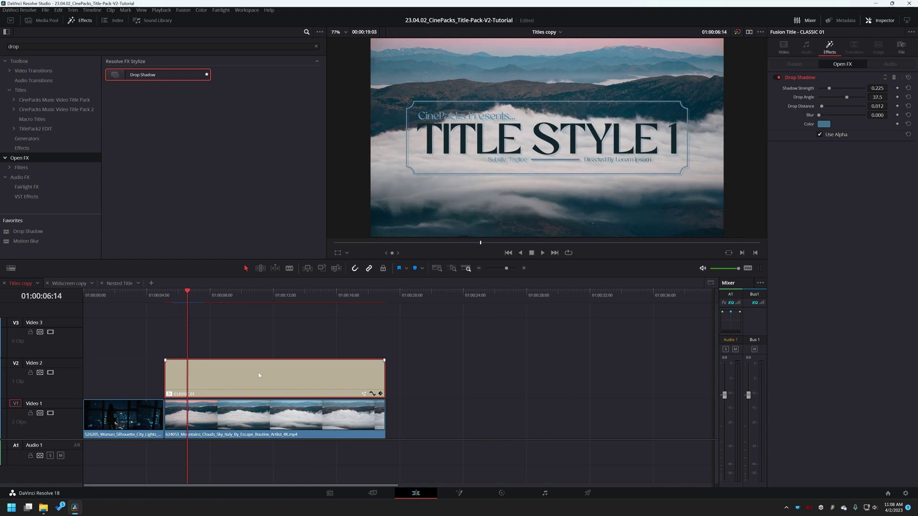
- Search the effects for "camer", apply Camera Shake to the CLASSIC 01 title clip and play back the motion
double_click(13, 46)
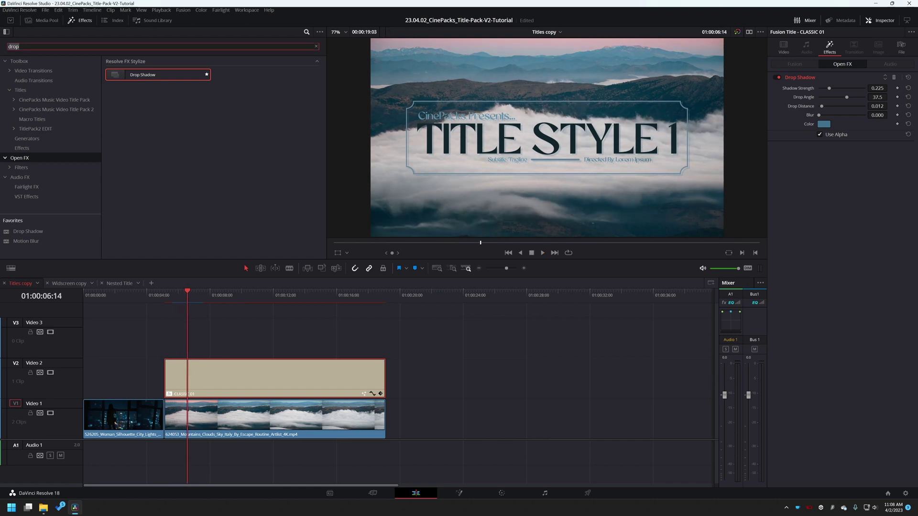
type("camer")
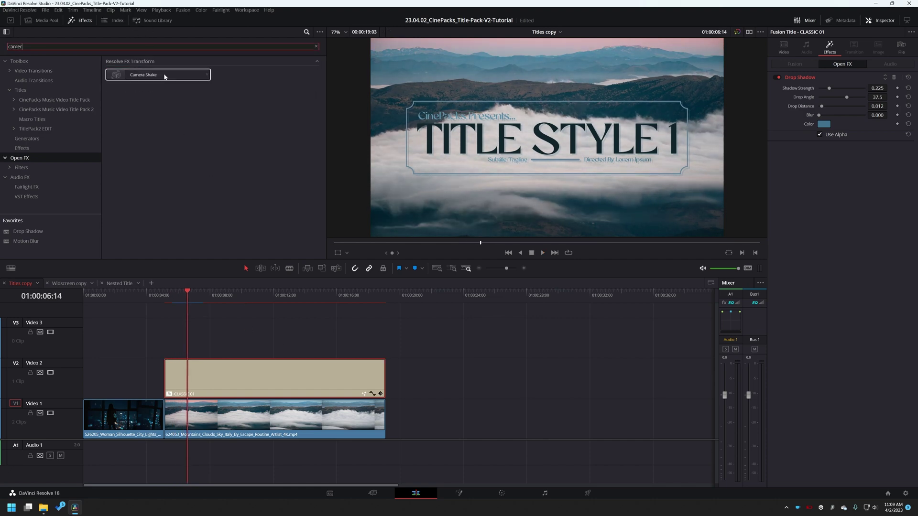
left_click_drag(143, 74, 240, 376)
key("space")
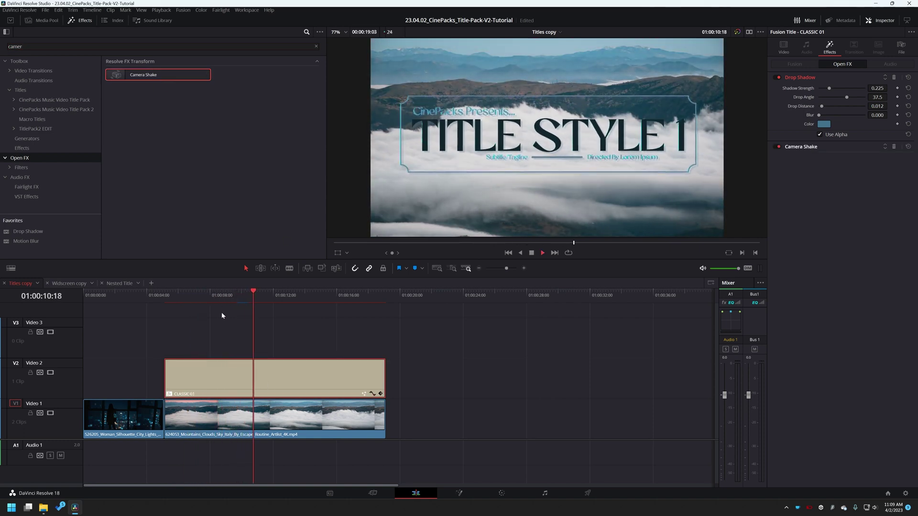
left_click_drag(205, 296, 193, 295)
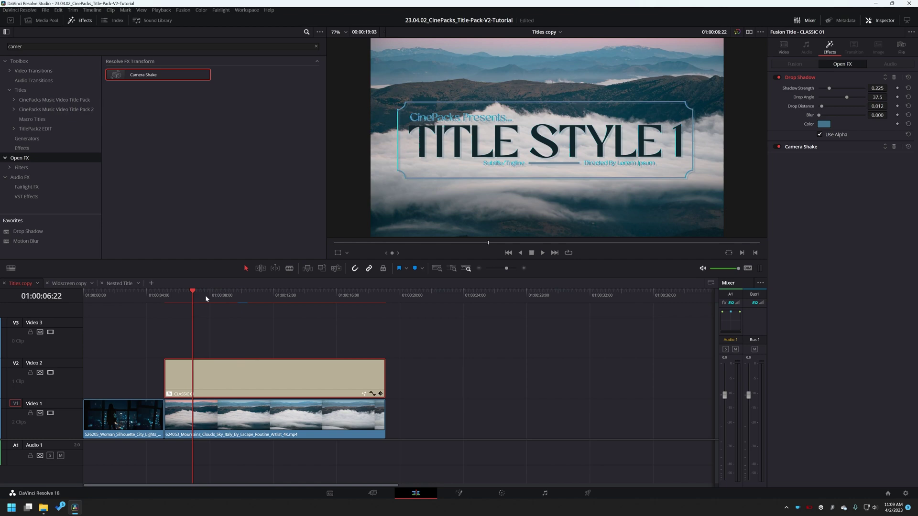
key("space")
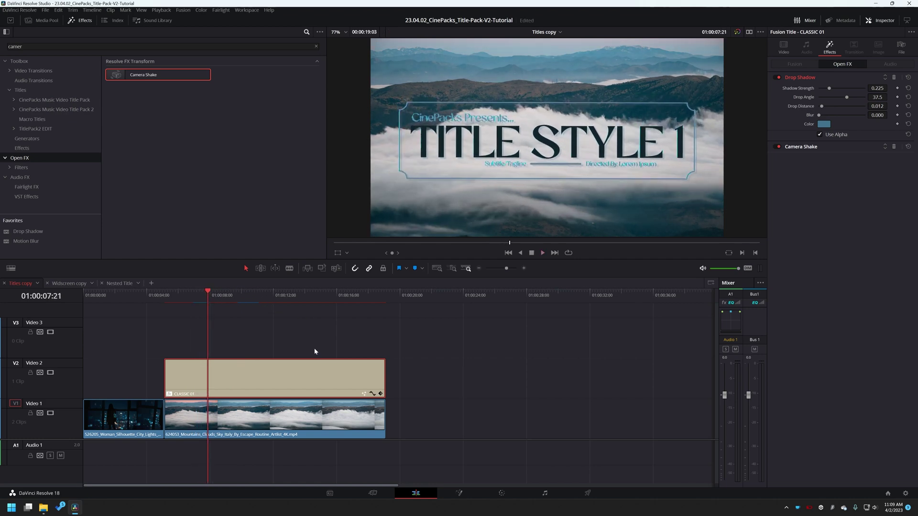
- Set the Camera Shake's Pan Amplitude to 0, Motion Scale to 0.062 and Speed Scale to 2
left_click(801, 147)
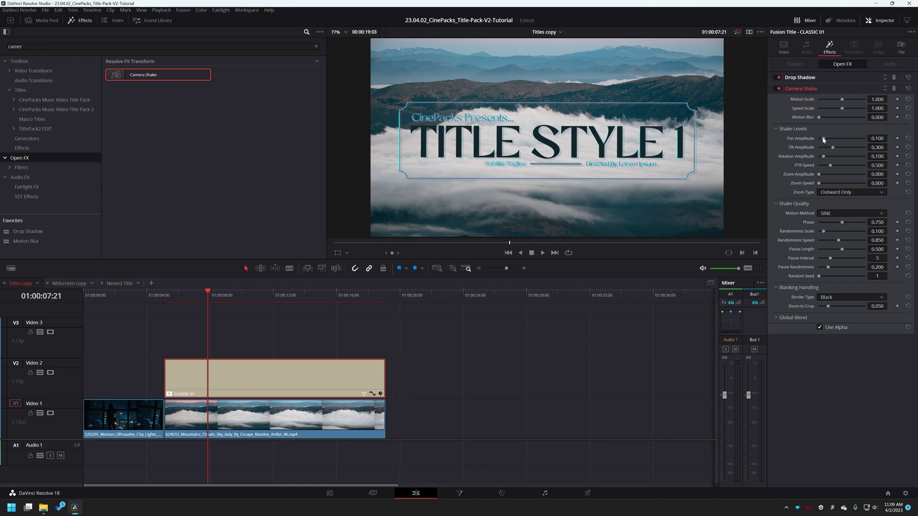
left_click_drag(823, 139, 821, 141)
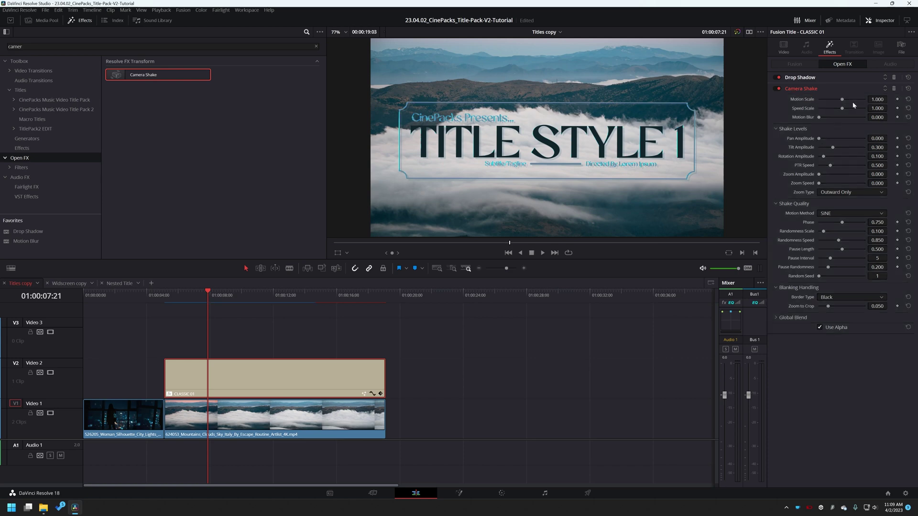
left_click_drag(843, 102, 820, 101)
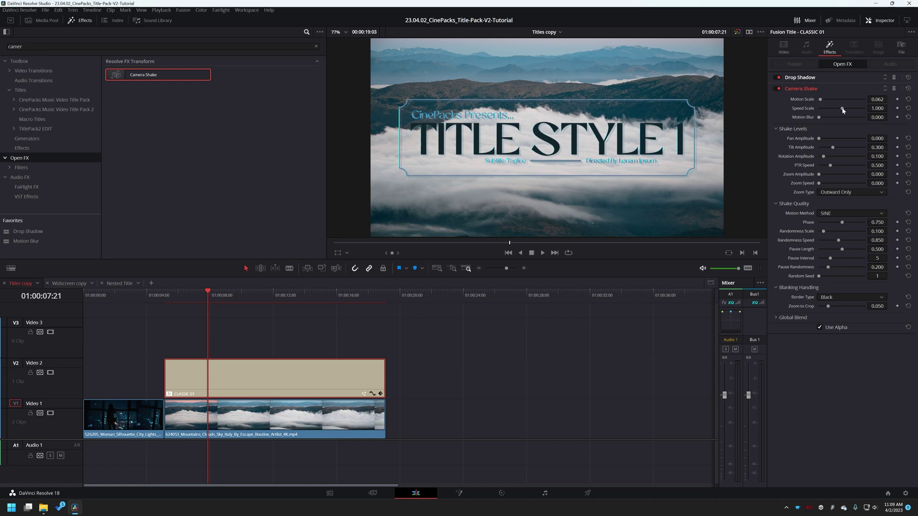
left_click_drag(843, 110, 865, 109)
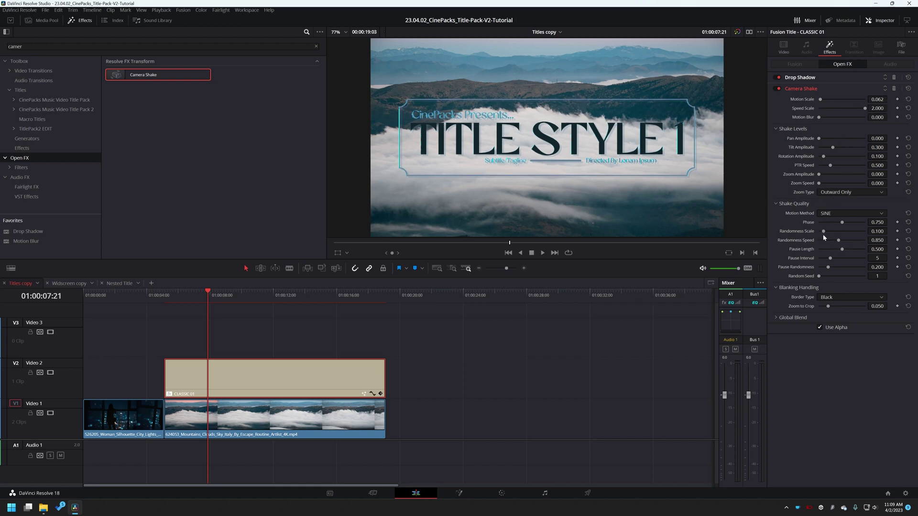
- Set the Camera Shake's Randomness Scale to 0.713, Pause Length to 0.930 and Motion Scale to 0.016, previewing the motion
left_click_drag(823, 231, 863, 250)
left_click(167, 295)
key("space")
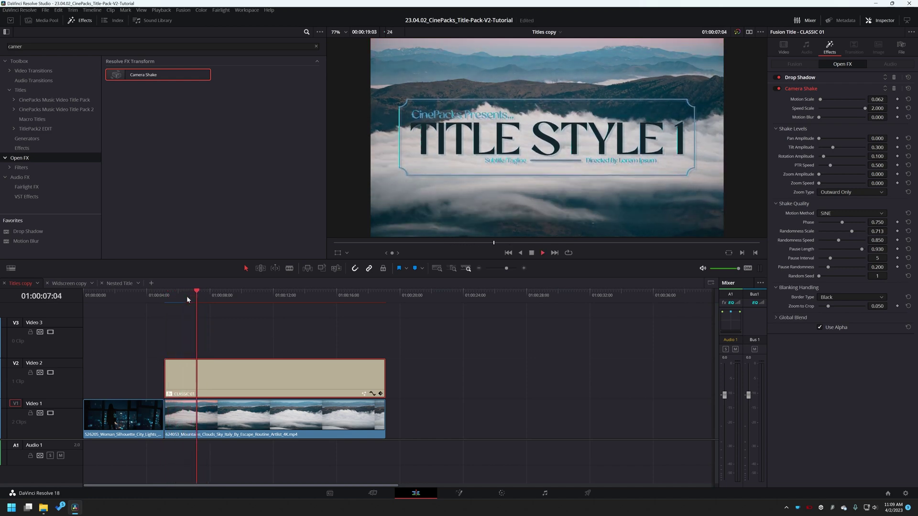
key("space")
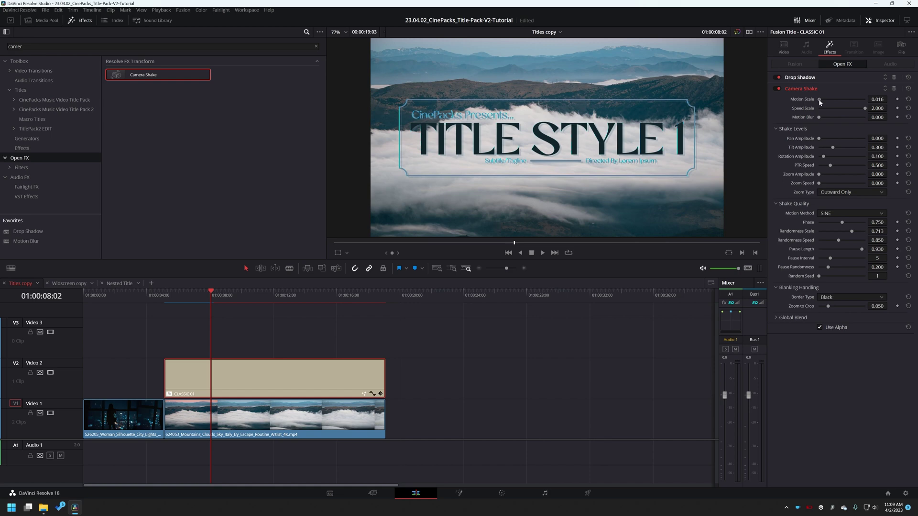
- Play back the CLASSIC 01 title from its start and scrub through it to check the camera shake
left_click(164, 295)
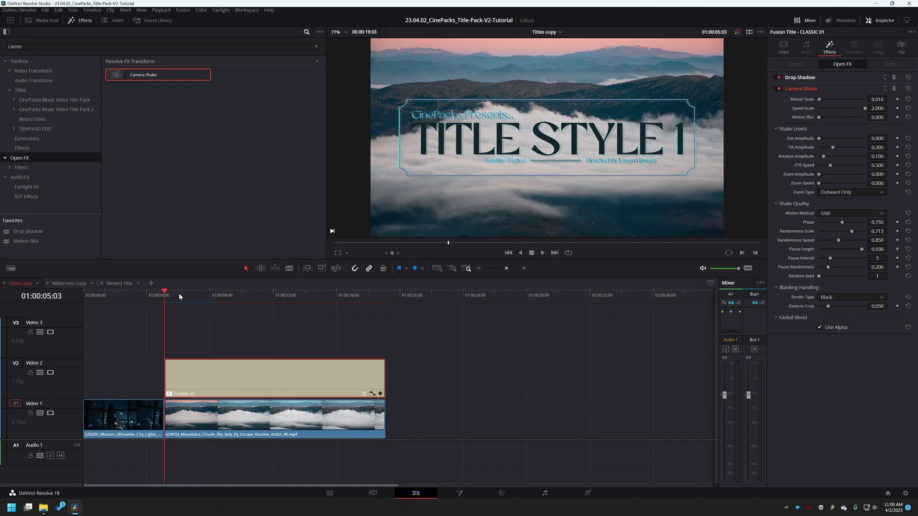
key("space")
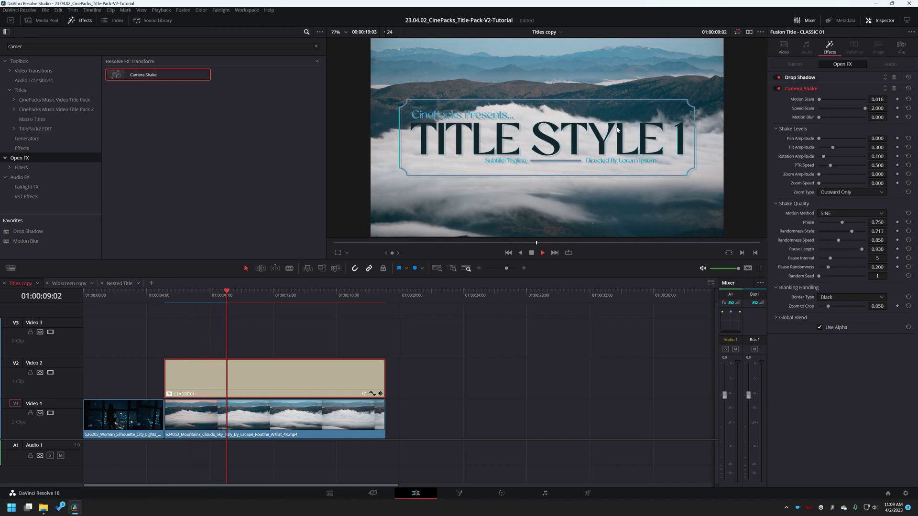
key("space")
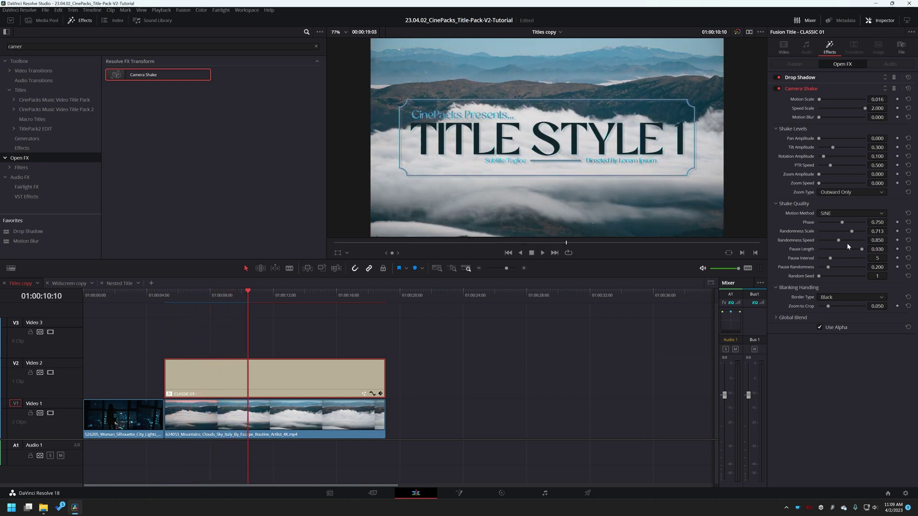
key("space")
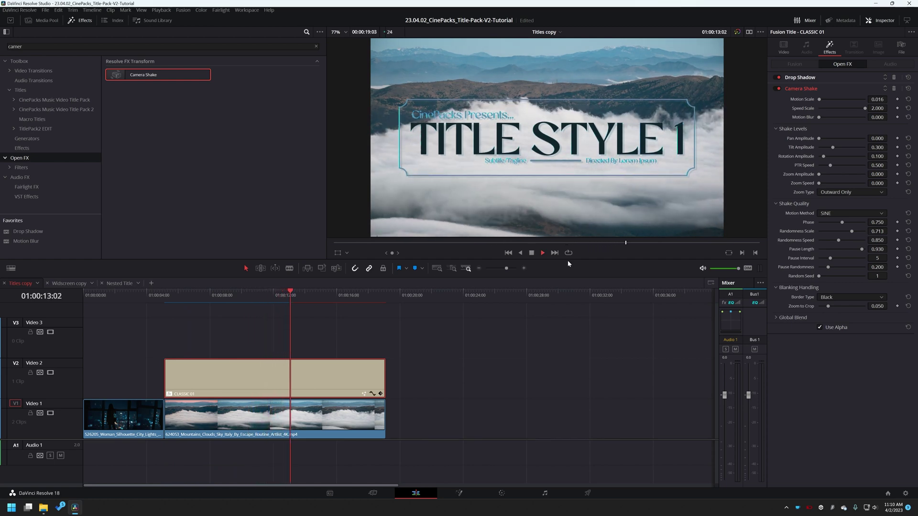
left_click(238, 298)
left_click_drag(239, 298, 288, 296)
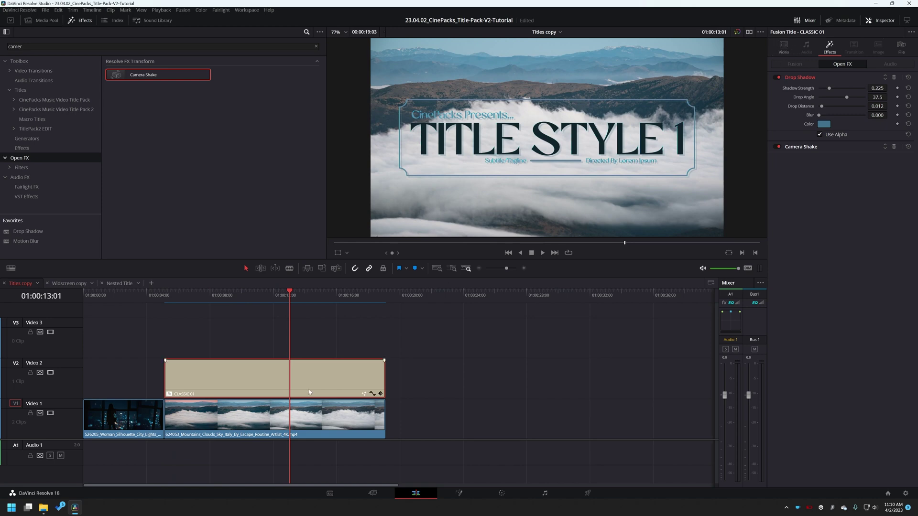
- Open the CLASSIC 01 title in Fusion and add a Background node merged with the MacroTool1 output
left_click(784, 49)
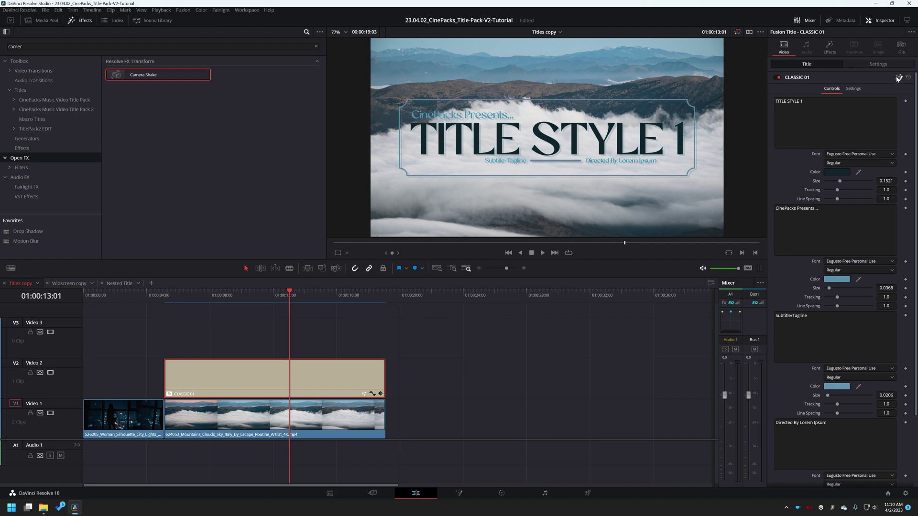
left_click(898, 79)
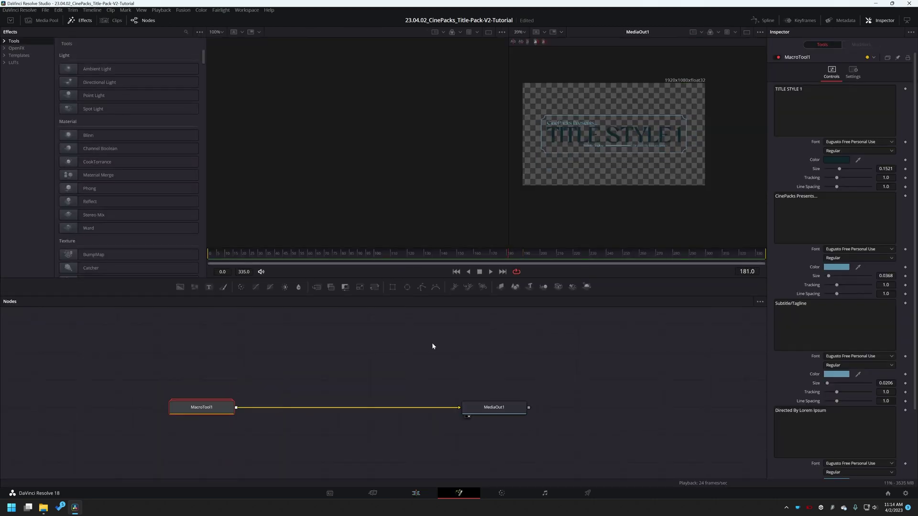
key("shift+space")
type("bg")
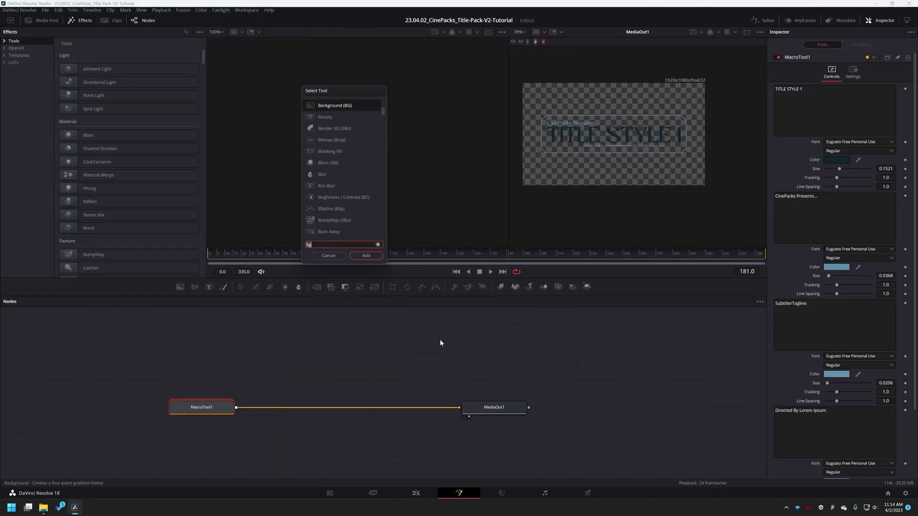
key("Return")
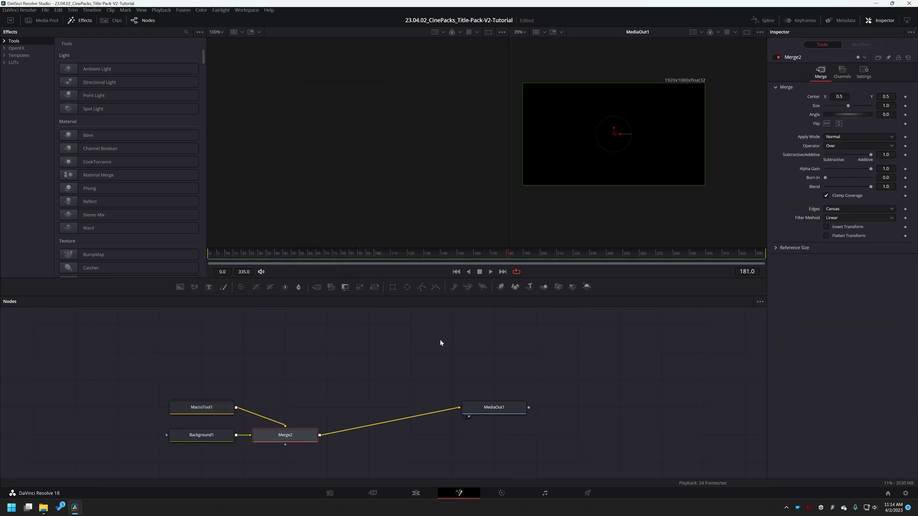
- Place Background1 above Merge2 as its foreground, align Merge2 with the main node line and connect MacroTool1's output as Background1's mask
left_click_drag(201, 438, 327, 356)
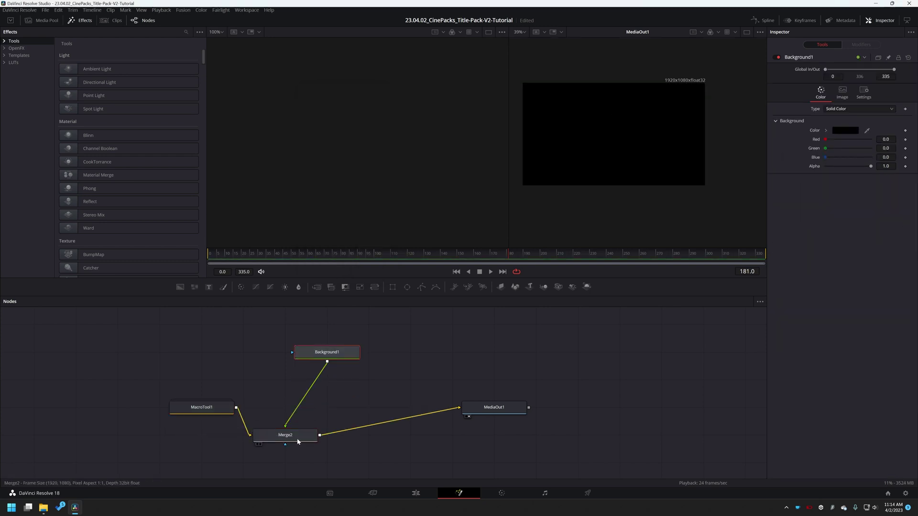
left_click_drag(309, 437, 353, 411)
left_click_drag(329, 353, 329, 382)
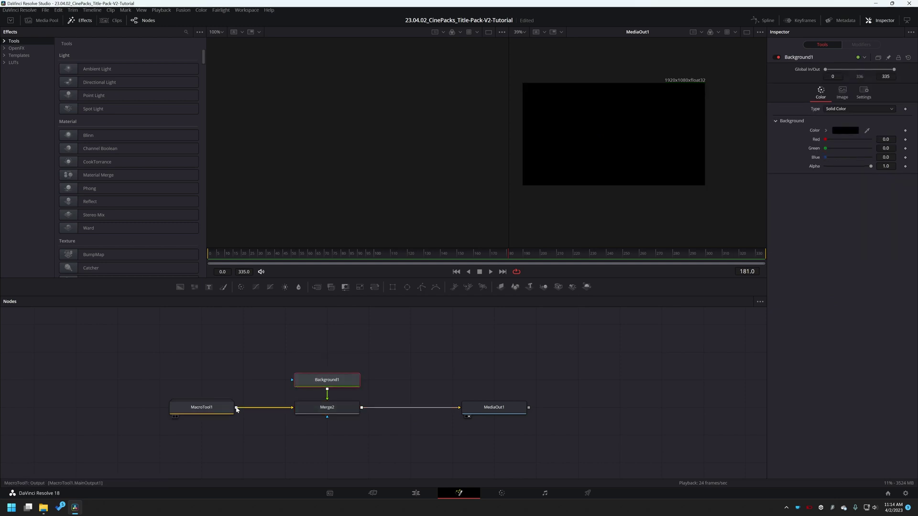
left_click_drag(236, 408, 292, 383)
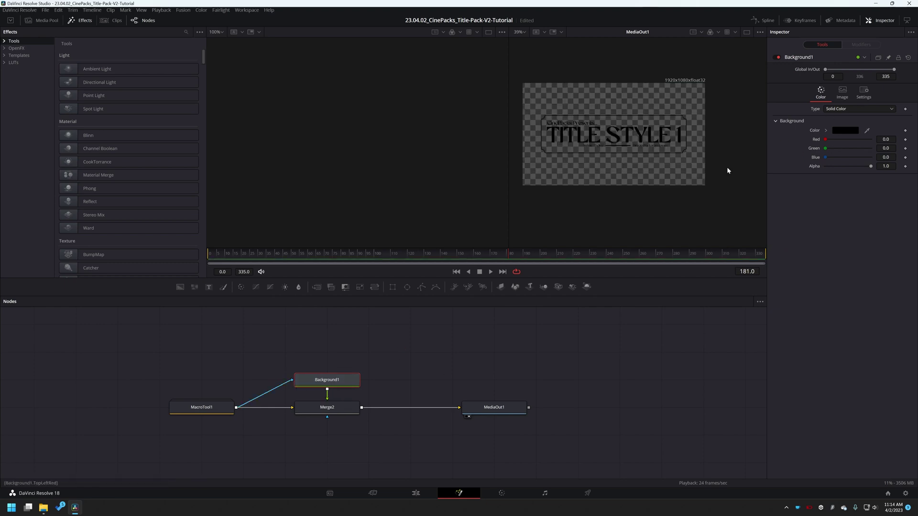
mouse_move(826, 139)
left_mouse_down()
mouse_move(860, 142)
mouse_move(822, 144)
left_mouse_up()
left_click(337, 410)
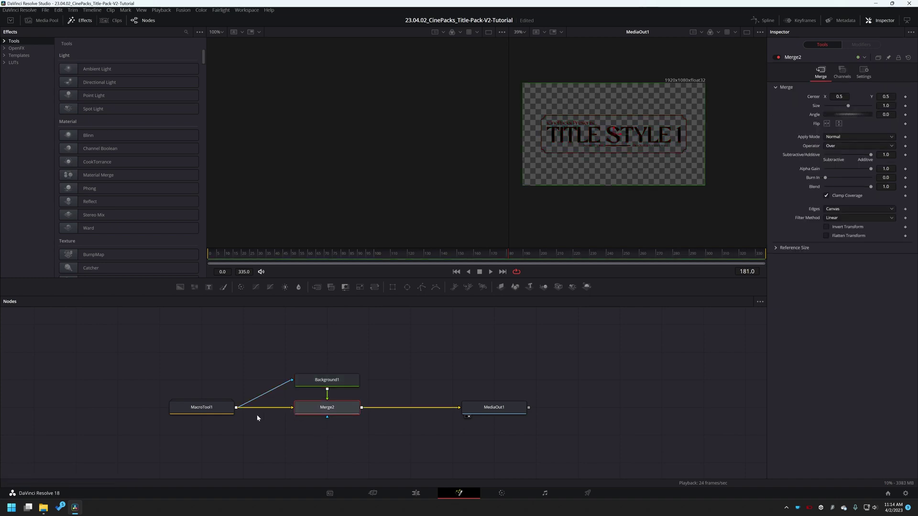
left_click(205, 410)
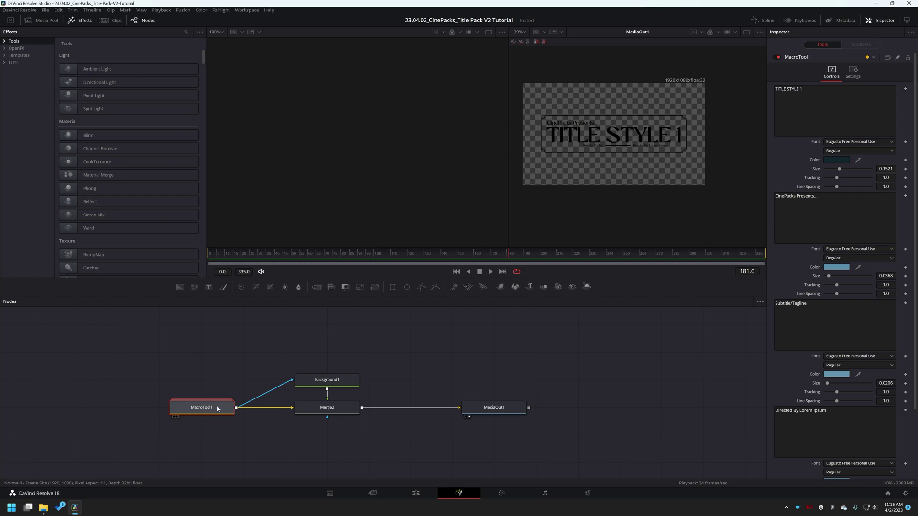
left_click(330, 409)
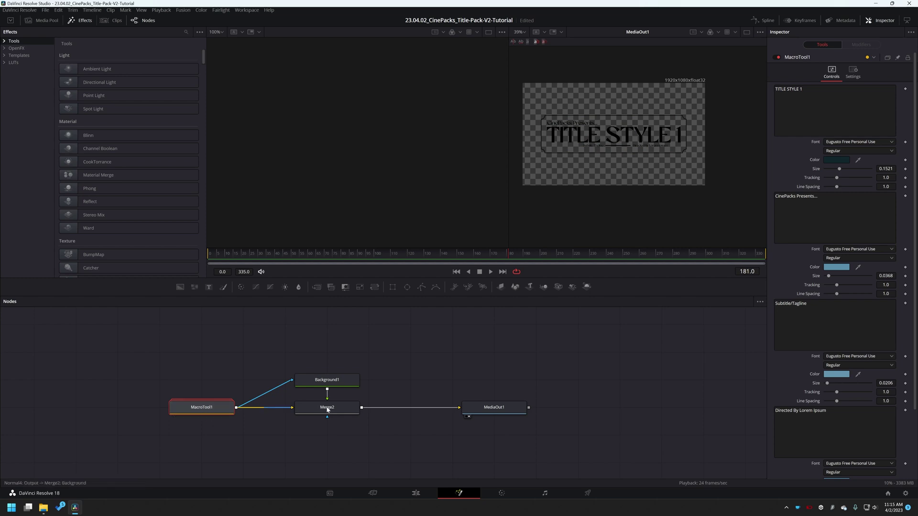
- Set Background1's type to Gradient and angle it diagonally from about X 0.279, Y 0.420 to X 0.843, Y 0.678
left_click(344, 383)
left_click(856, 106)
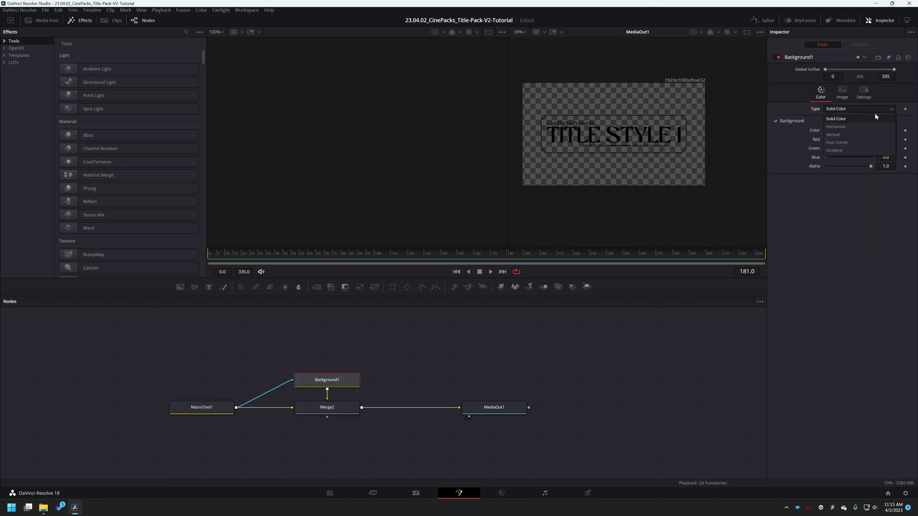
left_click(847, 150)
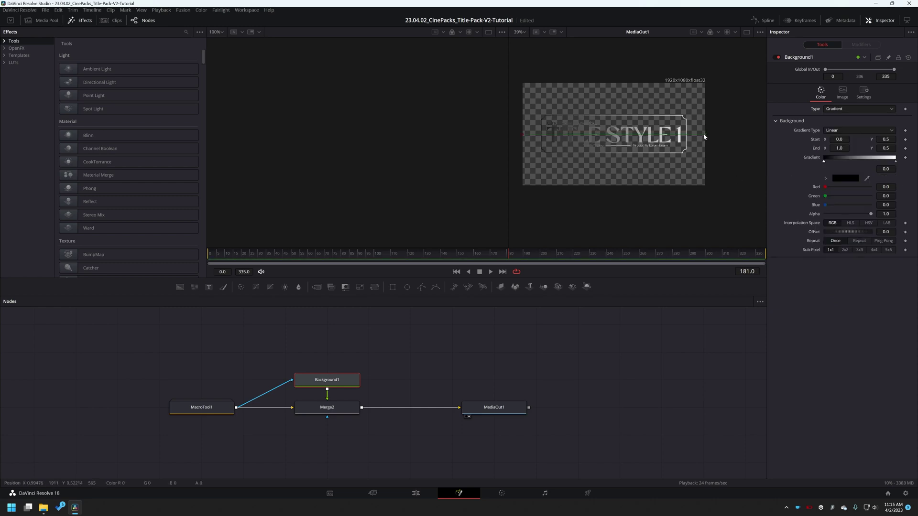
left_click_drag(705, 137, 676, 116)
left_click_drag(521, 134, 580, 145)
- Change the colour of the gradient's white end stop to coral red #ff7259
left_click(895, 162)
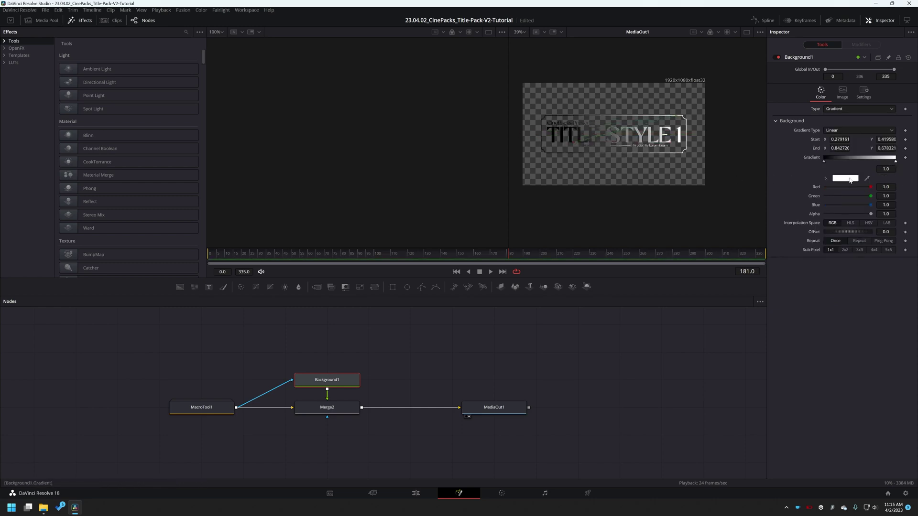
left_click(845, 178)
left_click(529, 218)
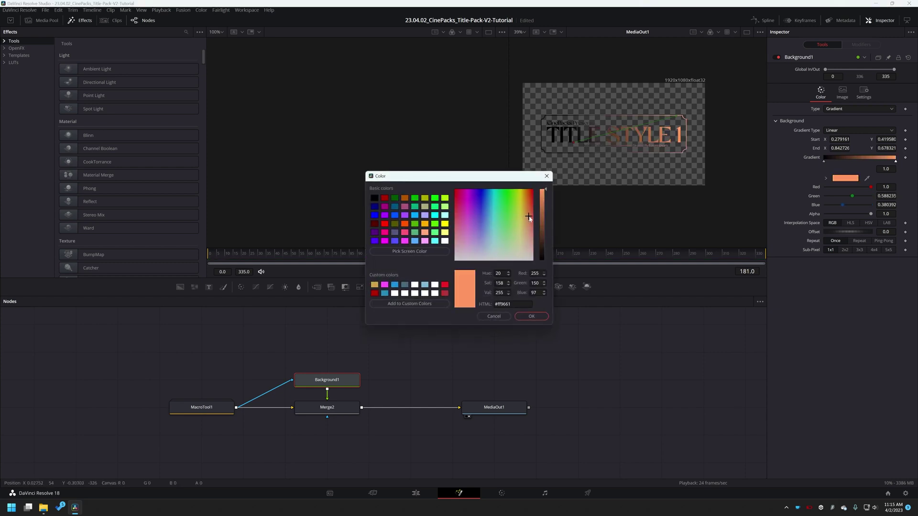
left_click_drag(529, 215, 530, 214)
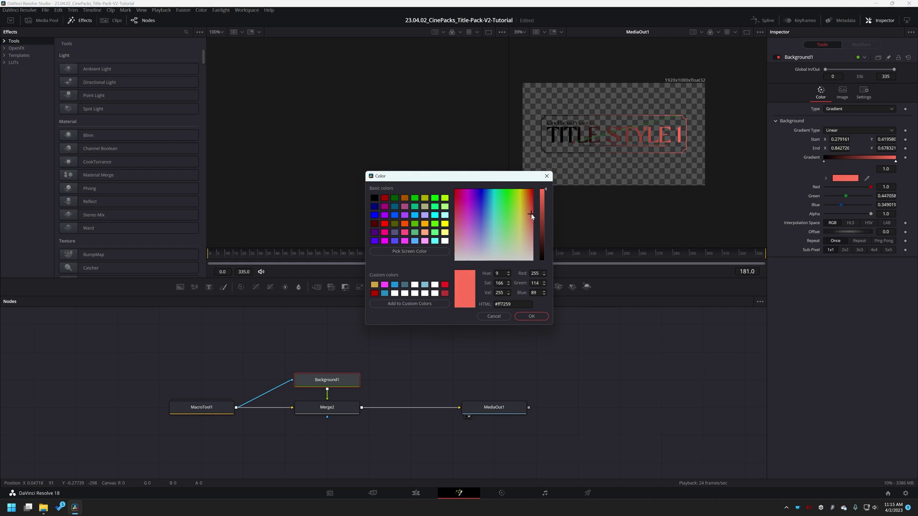
left_click(532, 316)
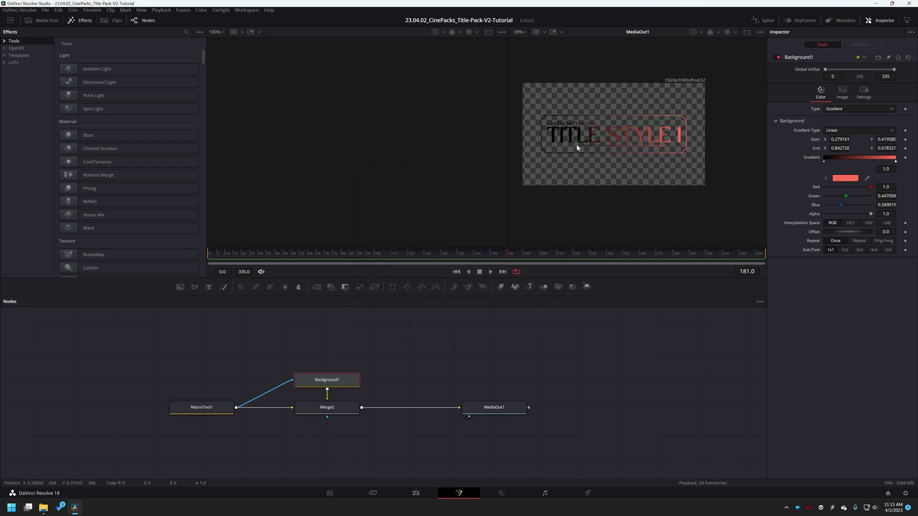
- Reposition the gradient to start at about X 0.491, Y 0.311 and end at about X 0.656, Y 0.769
left_click_drag(576, 146, 609, 155)
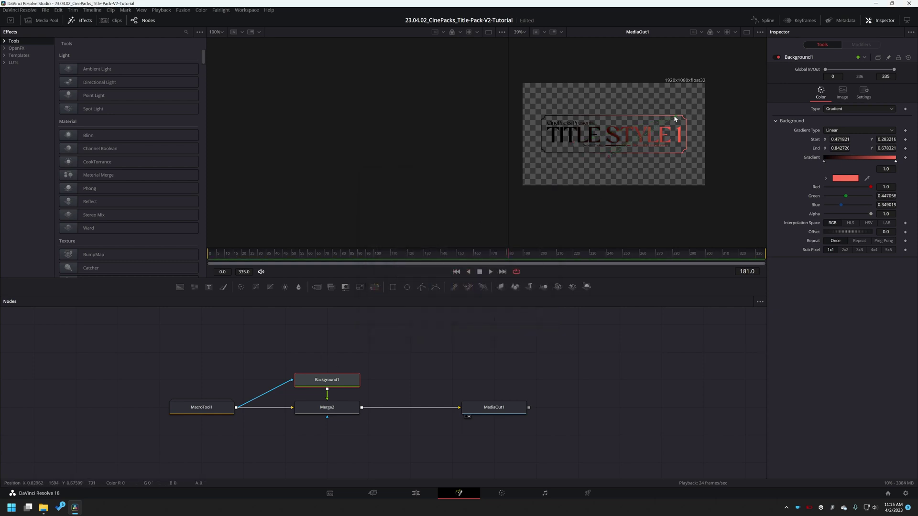
left_click_drag(676, 118, 661, 105)
left_click_drag(608, 154, 612, 152)
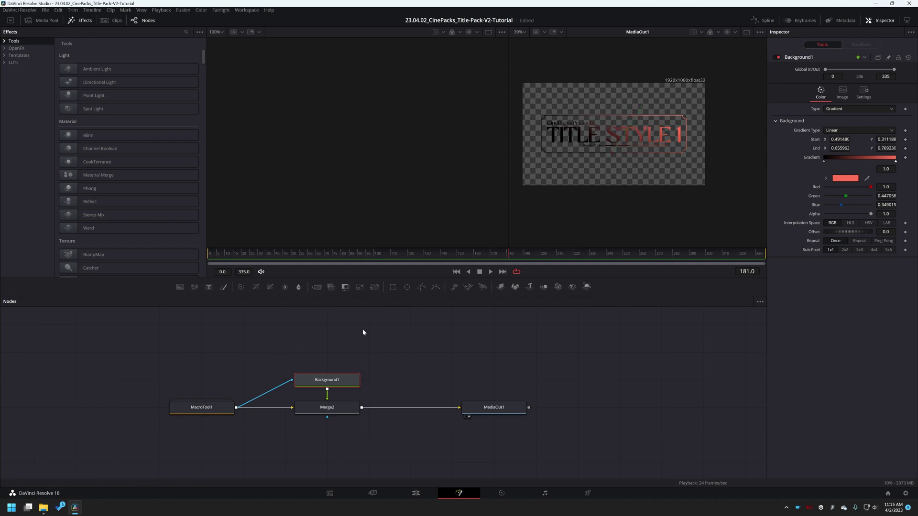
- Set the Merge2 node's Apply Mode to Screen
left_click(341, 407)
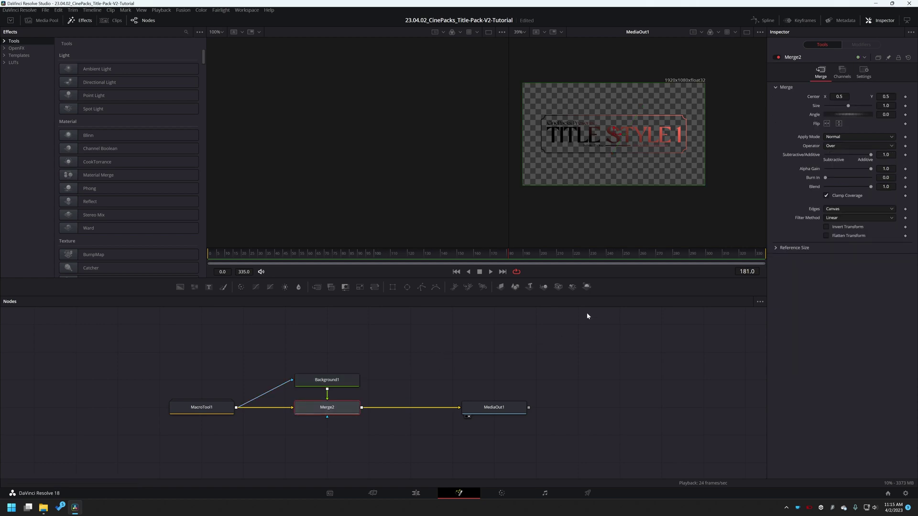
left_click(841, 138)
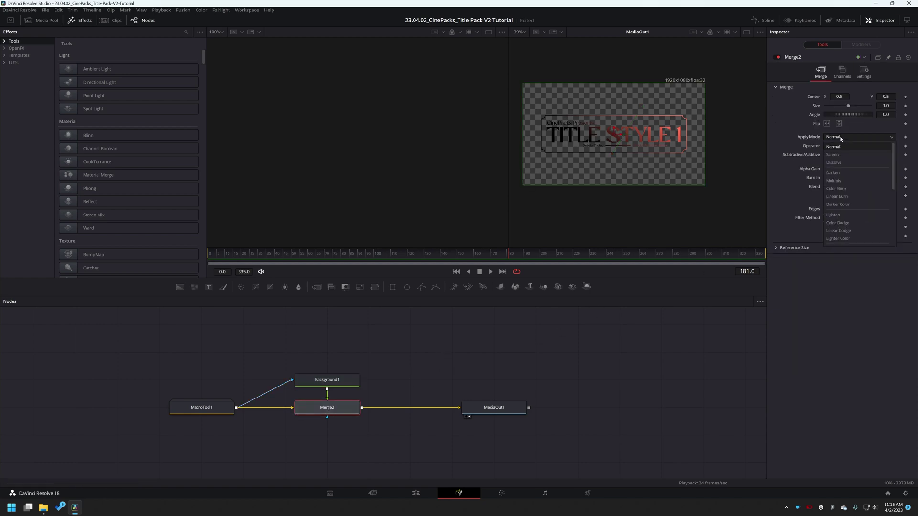
left_click(844, 155)
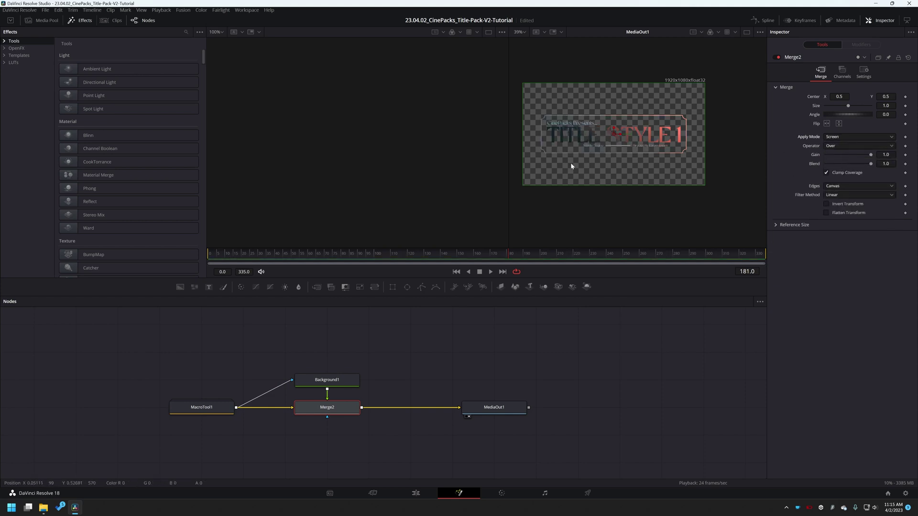
- Return to the Edit page and scrub through the CLASSIC 01 title to check the gradient over the footage
key("shift+4")
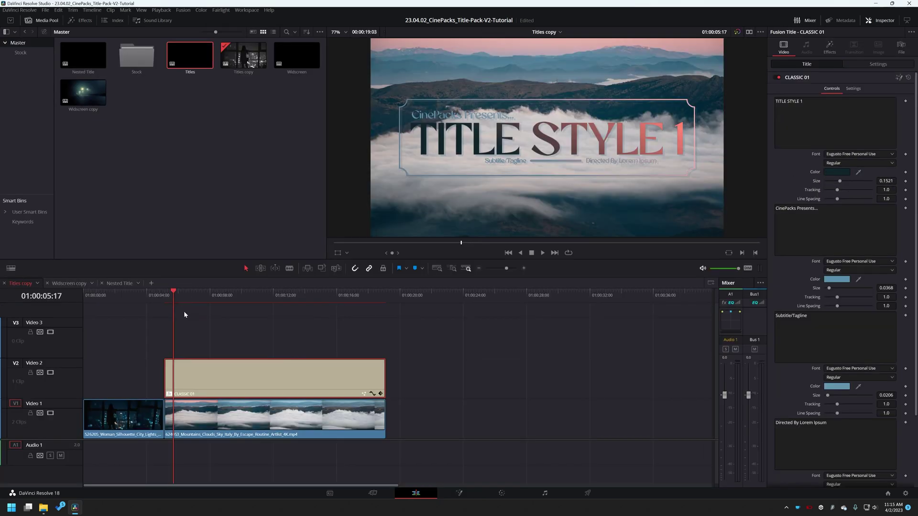
left_click(172, 293)
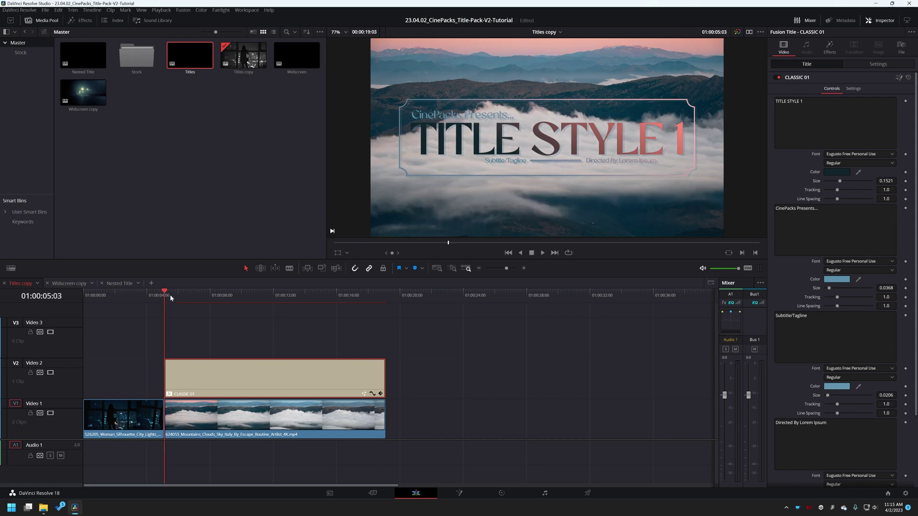
left_click(173, 292)
left_click_drag(173, 293, 205, 292)
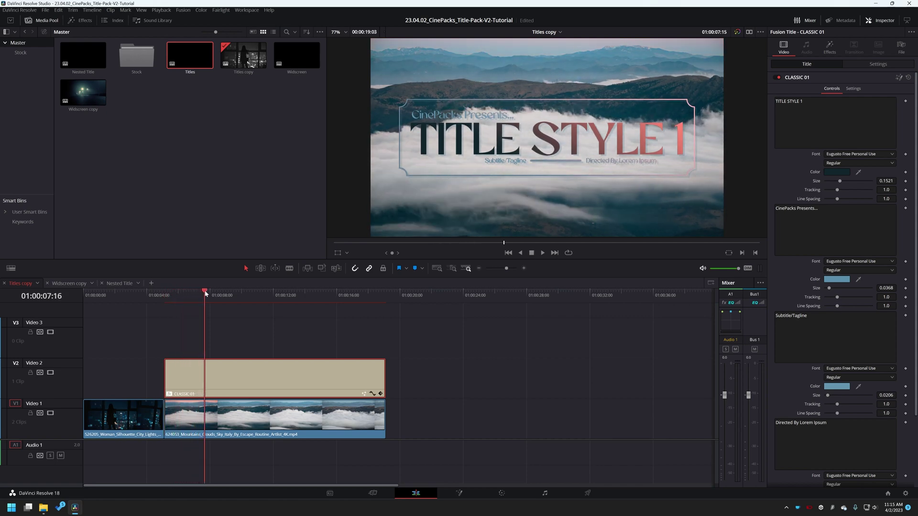
- Reopen the title in Fusion and add keyframes at frame 61 for Background1's gradient colours, end position and start position
left_click(458, 493)
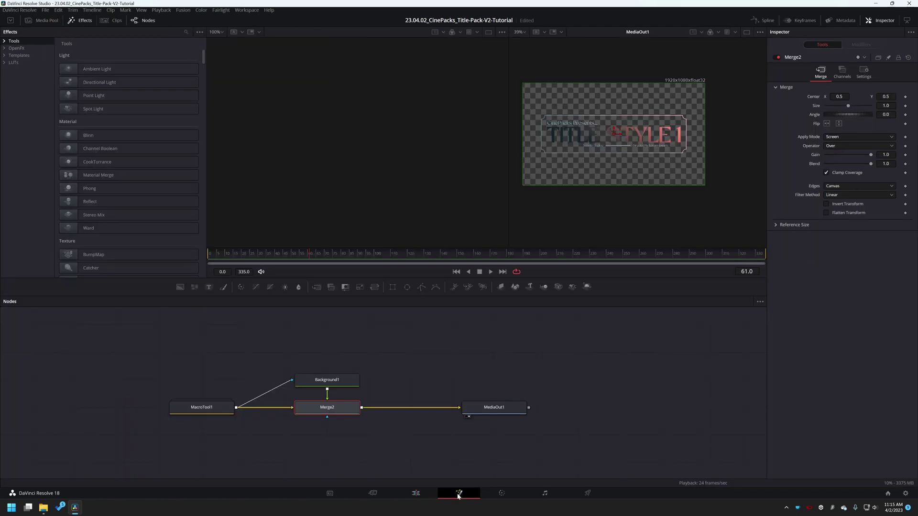
left_click(336, 382)
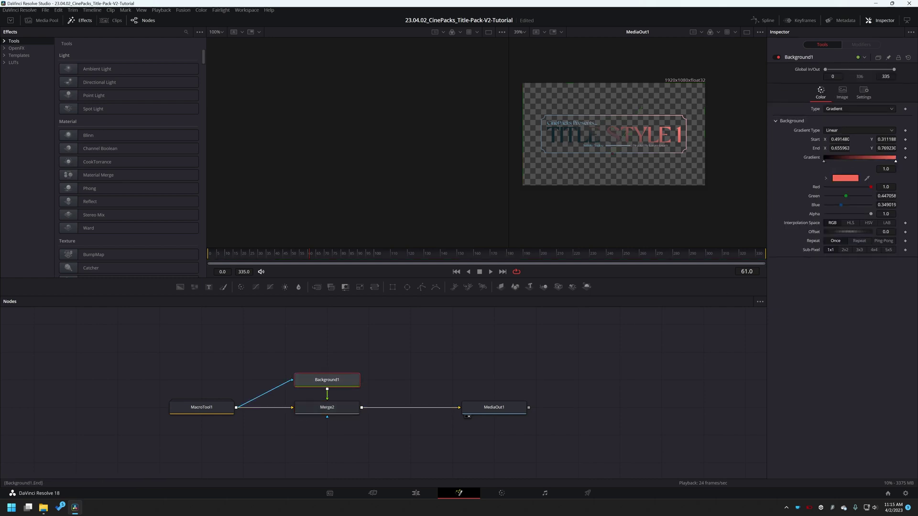
left_click(905, 157)
left_click(905, 148)
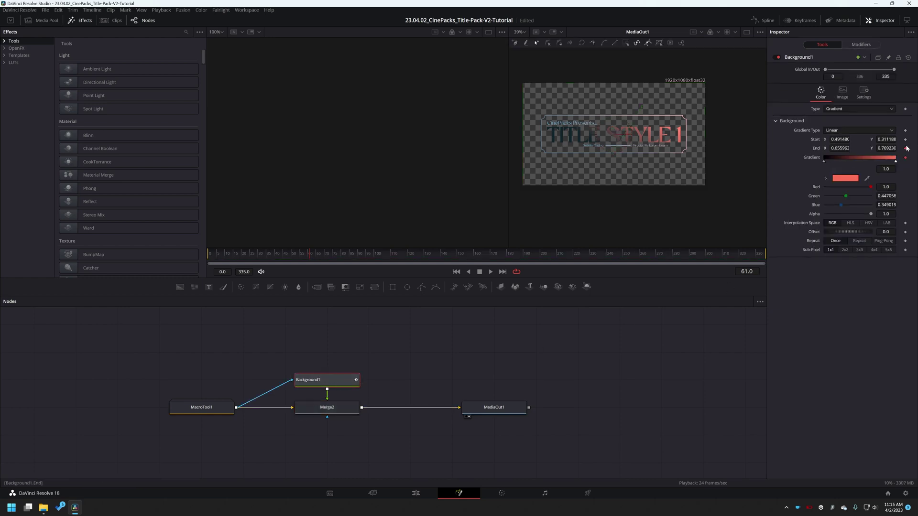
left_click(905, 139)
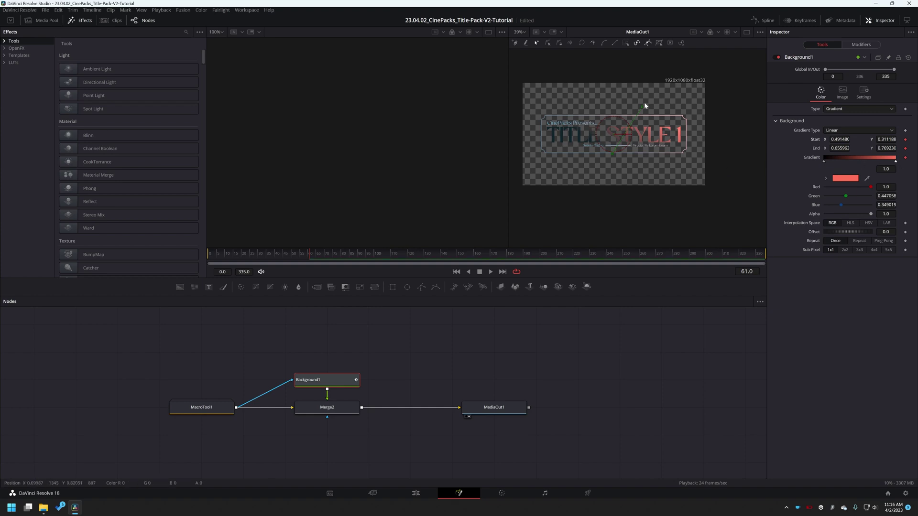
- Animate Background1's gradient from about start 0.539, 0.304 and end 0.626, 0.787 at frame 0 to start 0.700, 0.874 and end 0.740, 1.084 at frame 61
left_click_drag(643, 103, 656, 73)
left_click_drag(617, 151, 651, 98)
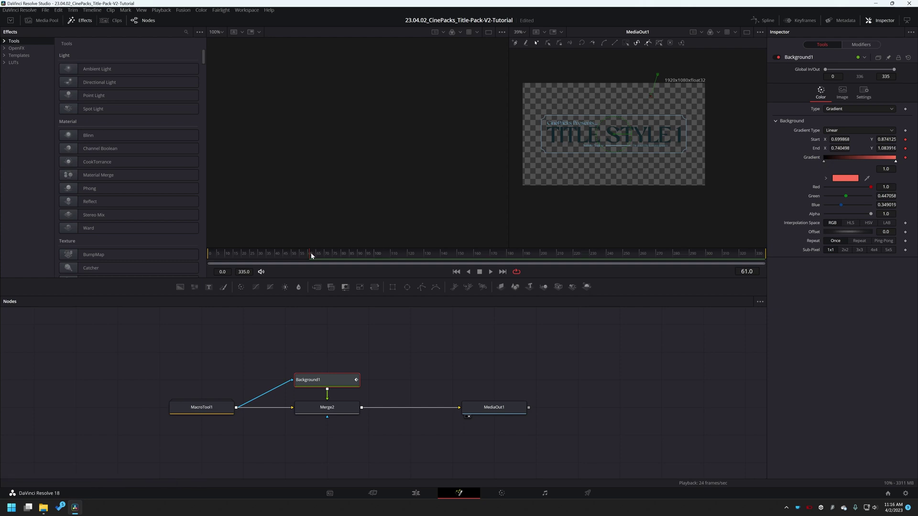
left_click(210, 257)
left_click_drag(650, 97, 622, 155)
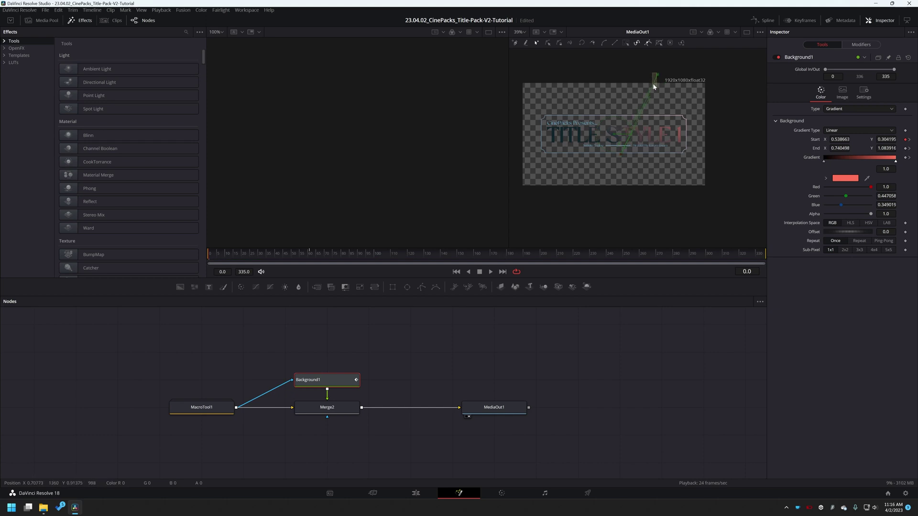
left_click_drag(655, 74, 635, 102)
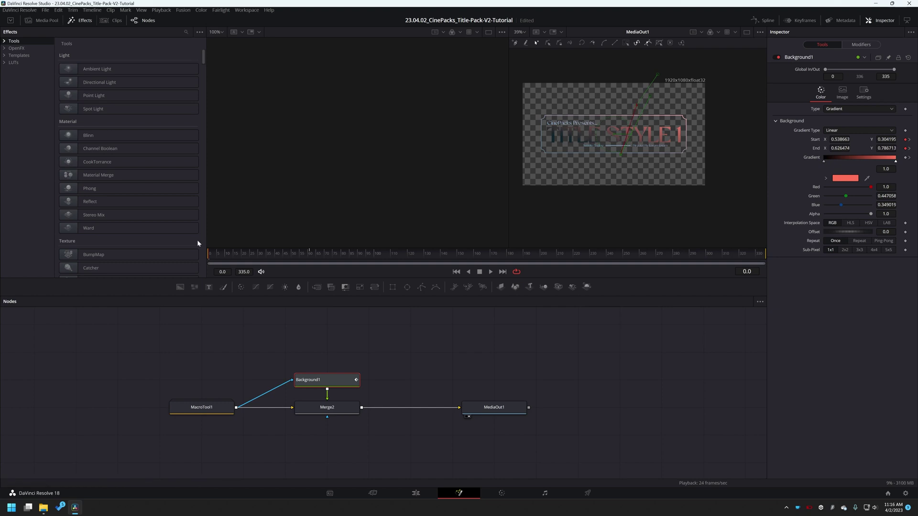
left_click(232, 258)
left_click_drag(232, 258, 212, 262)
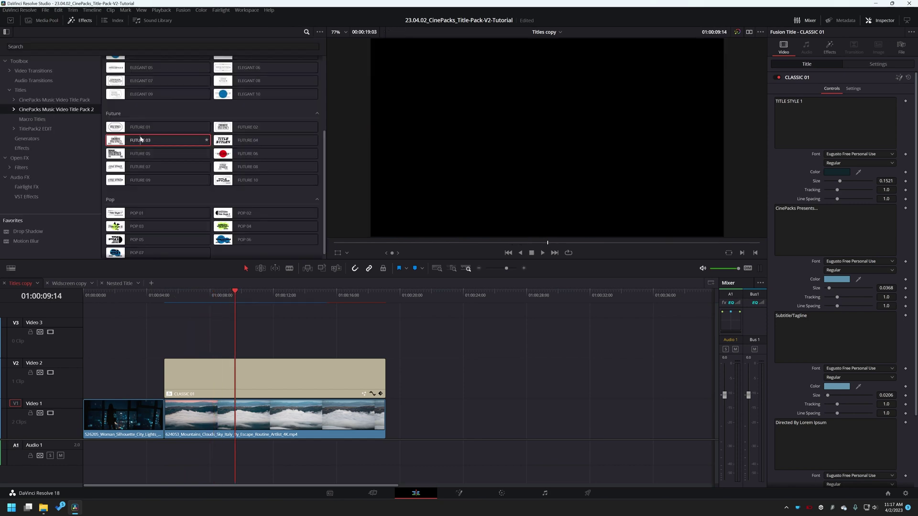
- Place the FUTURE 03 title over the city-lights clip at the timeline start, extend it to the clip's end and move it to Video 2
left_click_drag(158, 140, 88, 346)
left_click(158, 334)
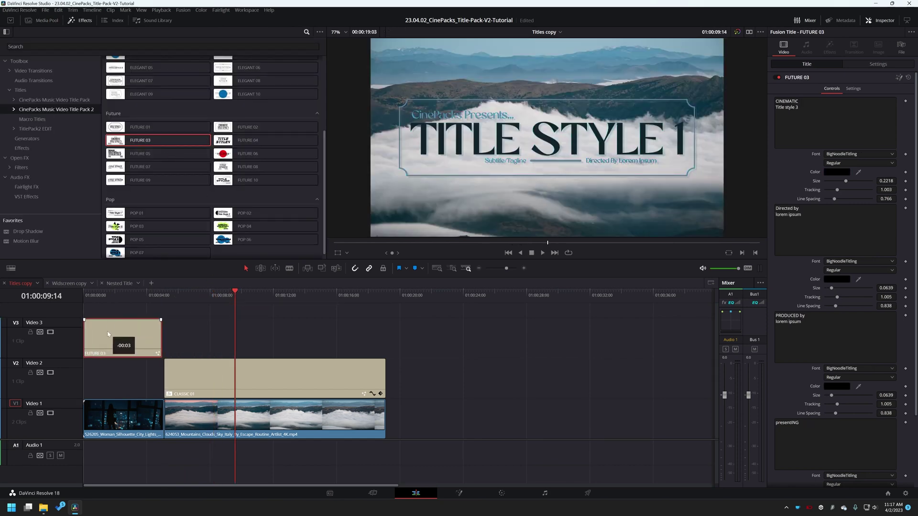
key("Home")
left_click_drag(160, 331, 164, 332)
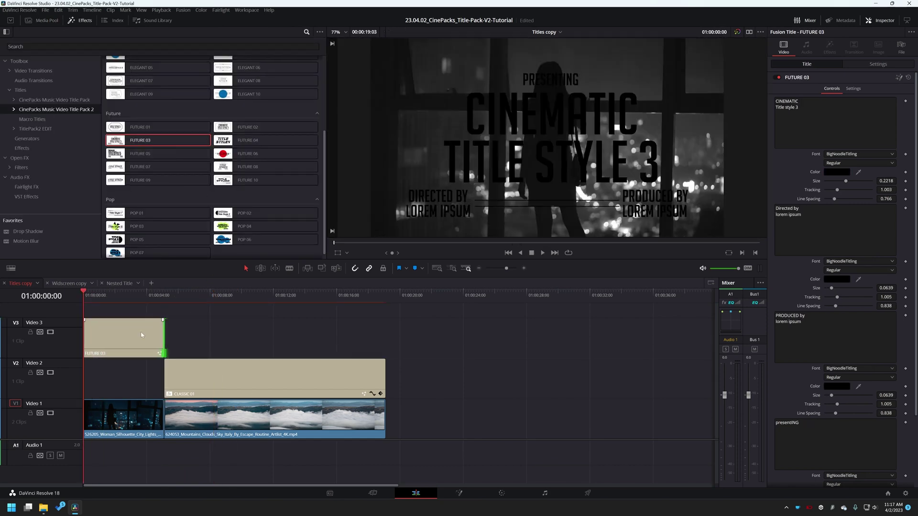
left_click_drag(105, 294, 116, 300)
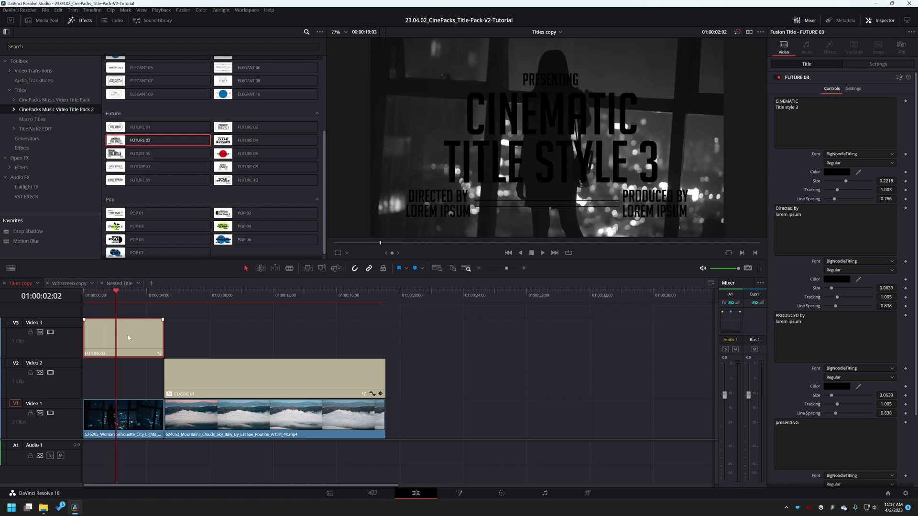
left_click_drag(91, 343, 92, 384)
- Open the FUTURE 03 title in Fusion, hide the Spline editor and move MediaOut1 further away from MacroTool1
left_click(899, 78)
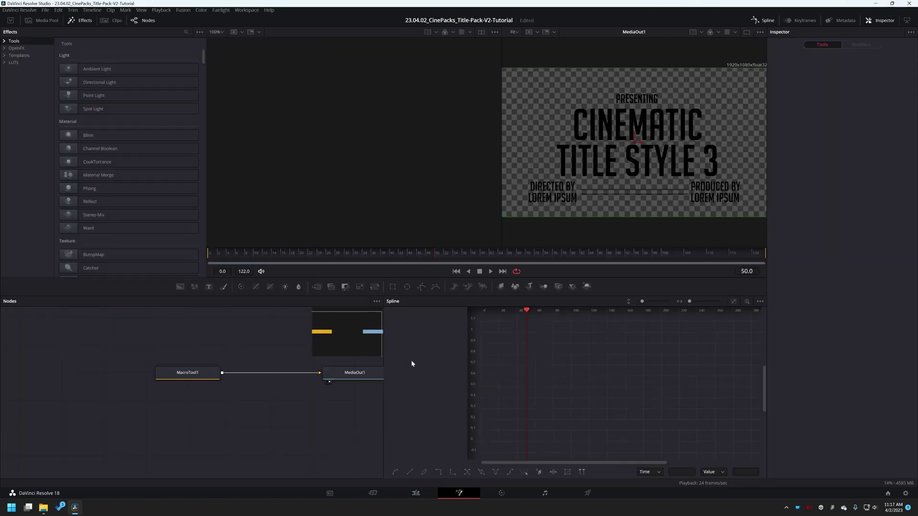
left_click(764, 20)
left_click_drag(109, 339, 292, 391)
left_click_drag(299, 381, 466, 382)
left_click(323, 354)
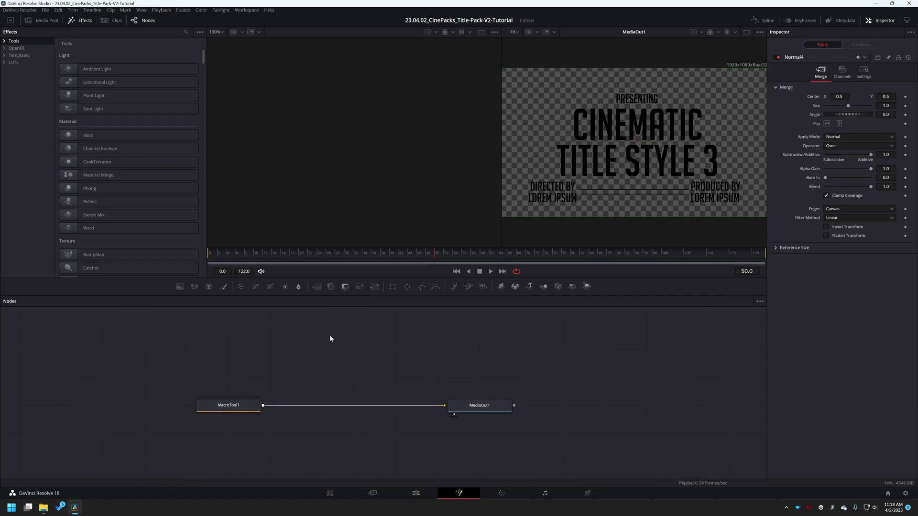
- Add an Alpha Matte Shrink and Grow node fed by MacroTool1's output and show it in the first viewer
key("shift+space")
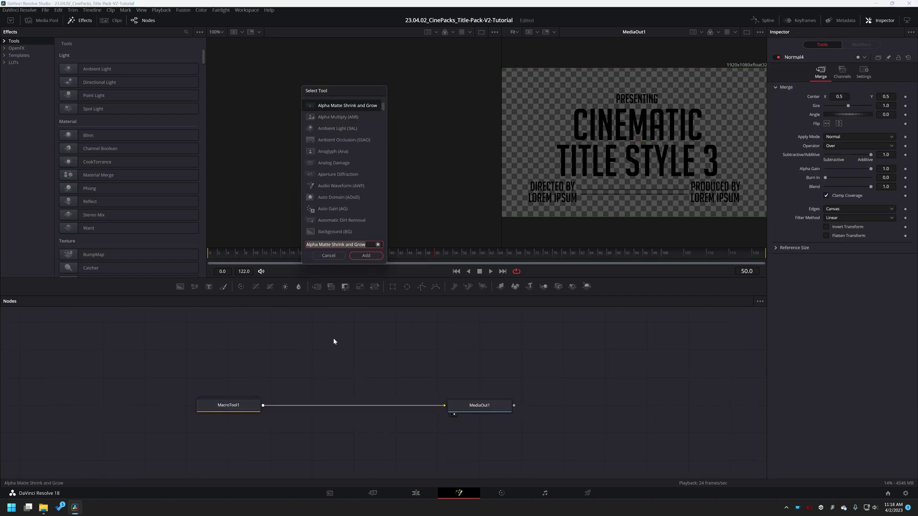
type("alpha")
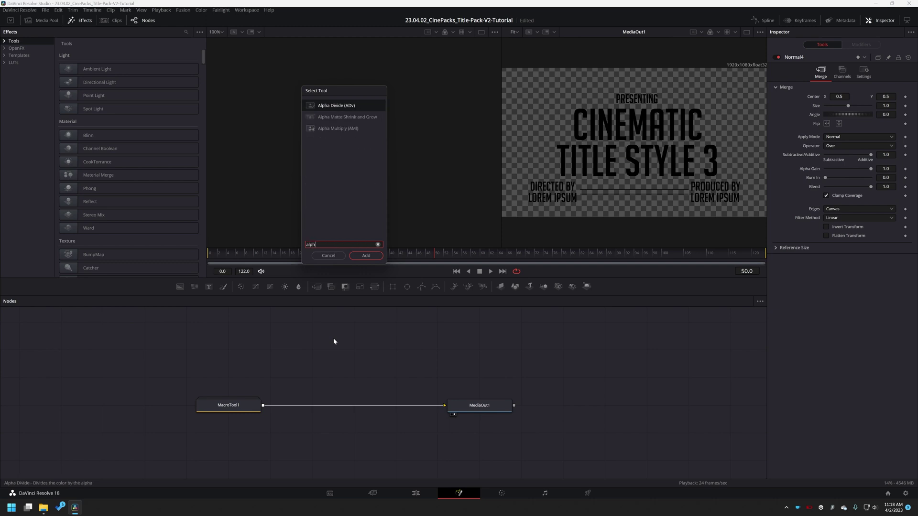
left_click(354, 118)
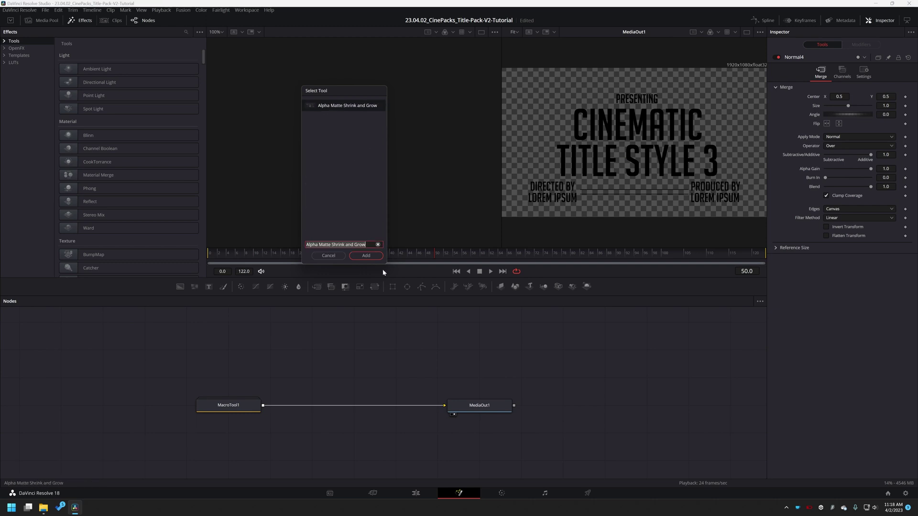
left_click(364, 256)
left_click_drag(315, 325, 355, 352)
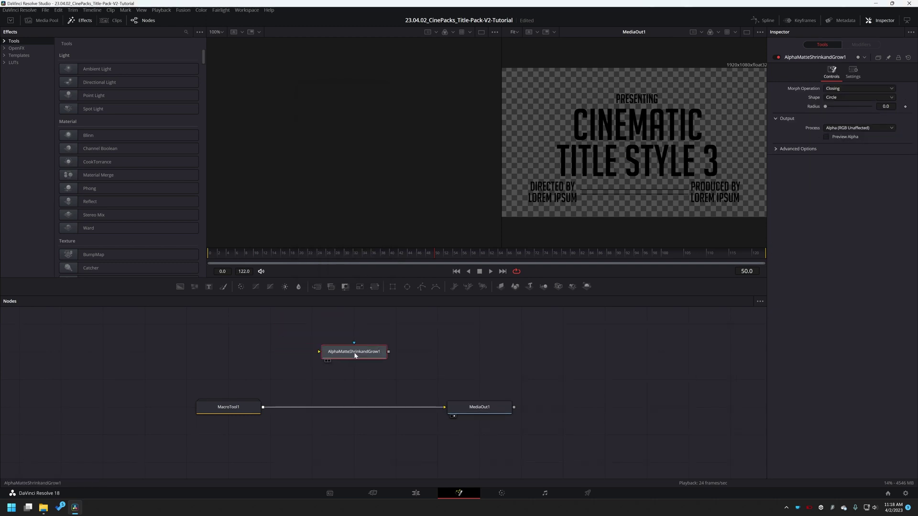
left_click_drag(263, 407, 320, 352)
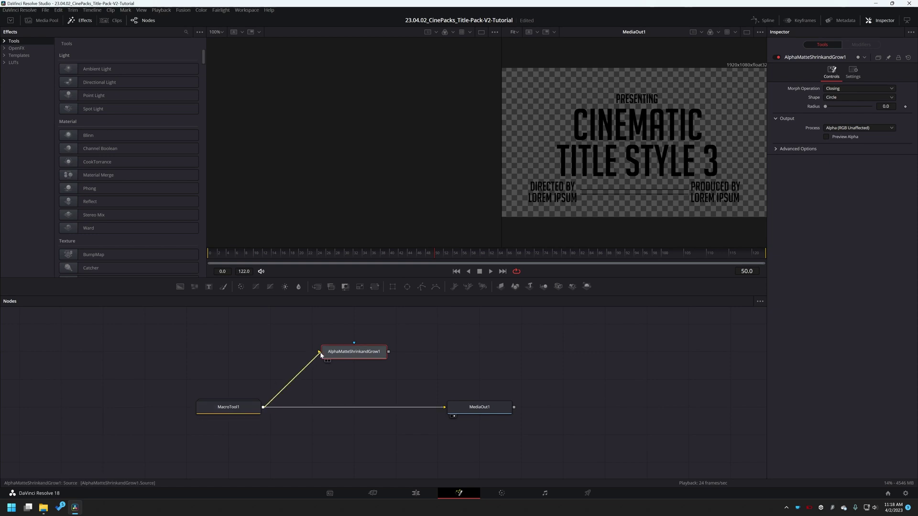
key("1")
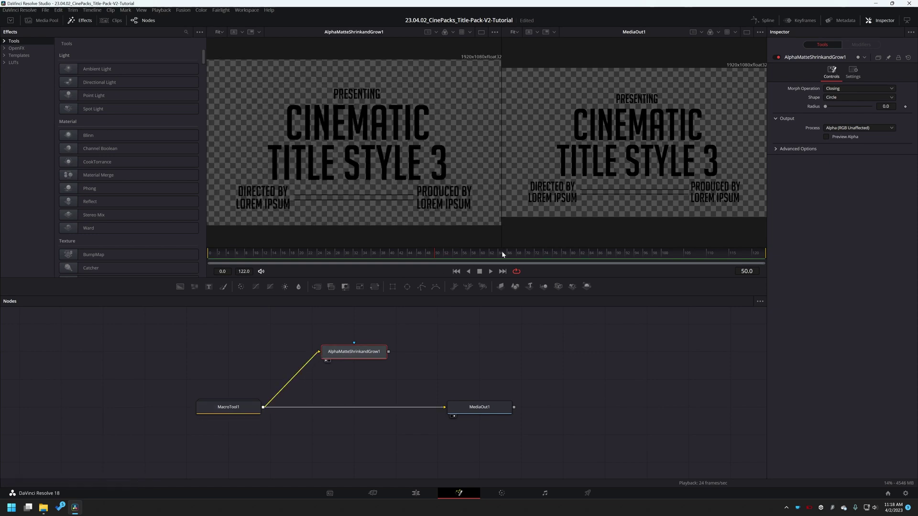
- Set the Alpha Matte Shrink and Grow node's Morph Operation to Grow and its Radius to about 0.496
left_click_drag(824, 107, 860, 107)
left_click(843, 88)
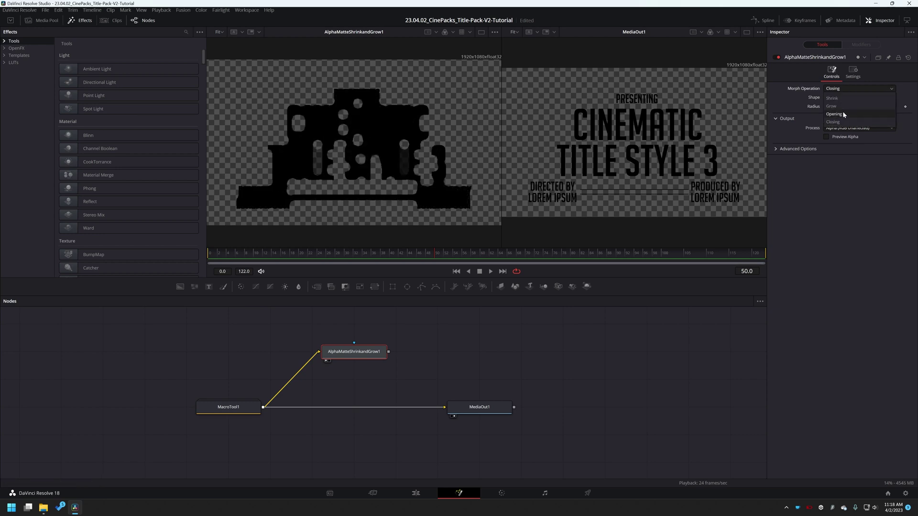
left_click(843, 110)
mouse_move(859, 108)
left_mouse_down()
mouse_move(836, 111)
mouse_move(845, 117)
left_mouse_up()
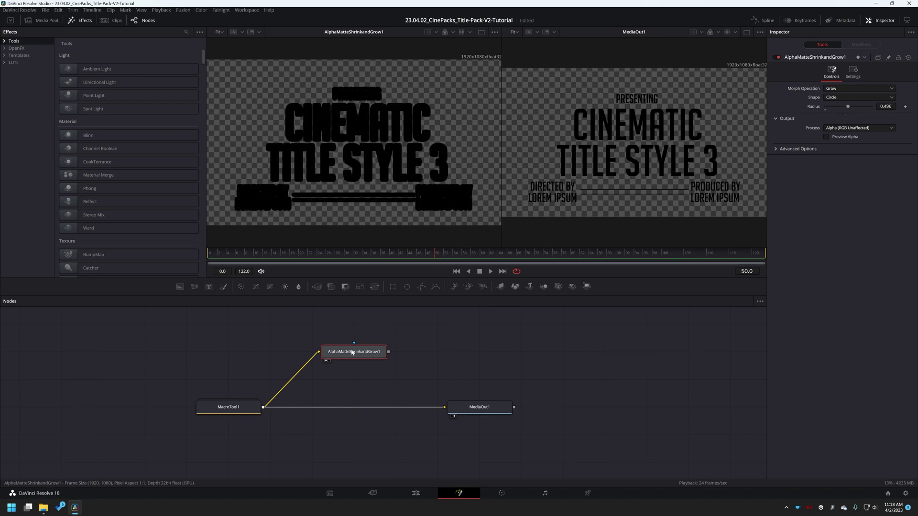
- Add a Background node masked by AlphaMatteShrinkandGrow1, place it beside that node and delete the automatically added Merge node
key("shift+space")
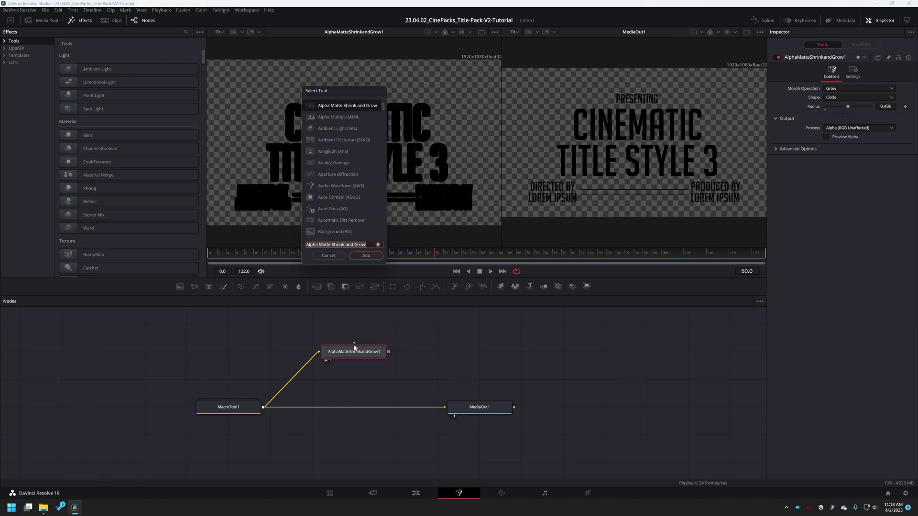
type("bg")
key("Return")
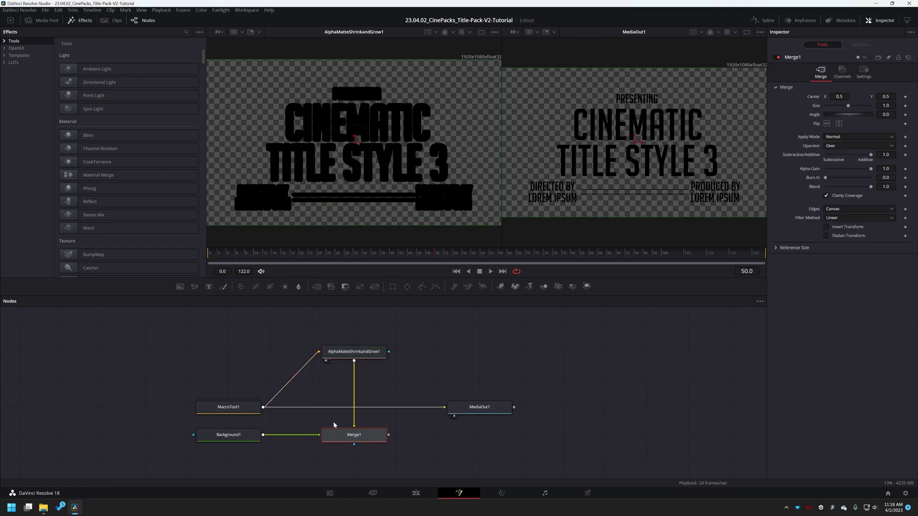
left_click_drag(225, 436, 414, 359)
left_click(359, 435)
key("Delete")
- Show Background1 in both viewers and set its Red value to about 0.559
left_click(437, 353)
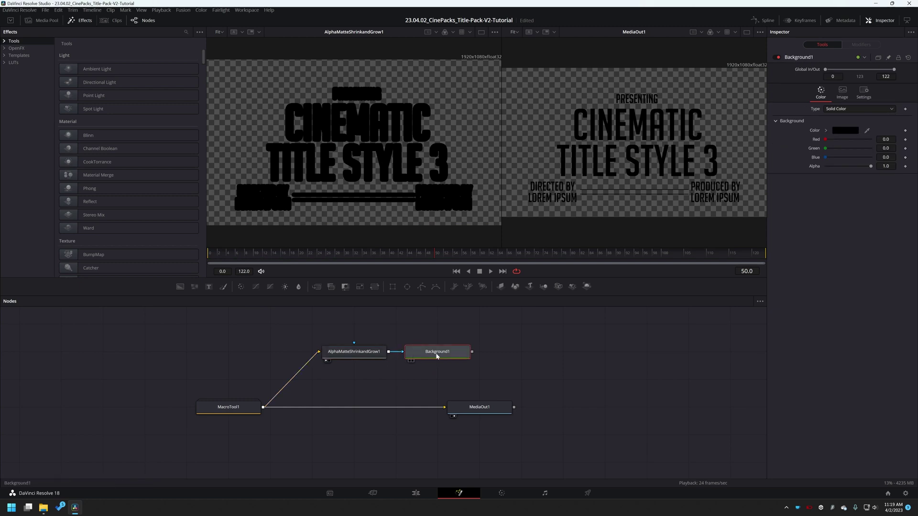
key("1")
key("2")
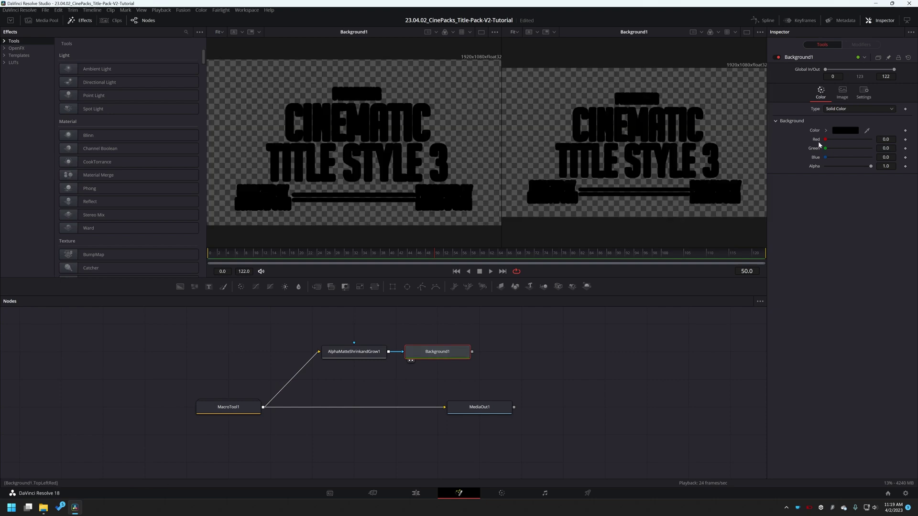
left_click_drag(826, 139, 852, 144)
- Make room before MediaOut1, merge Background1 with MacroTool1 and swap the Merge inputs so the title sits over the red shape
left_click_drag(454, 407, 538, 407)
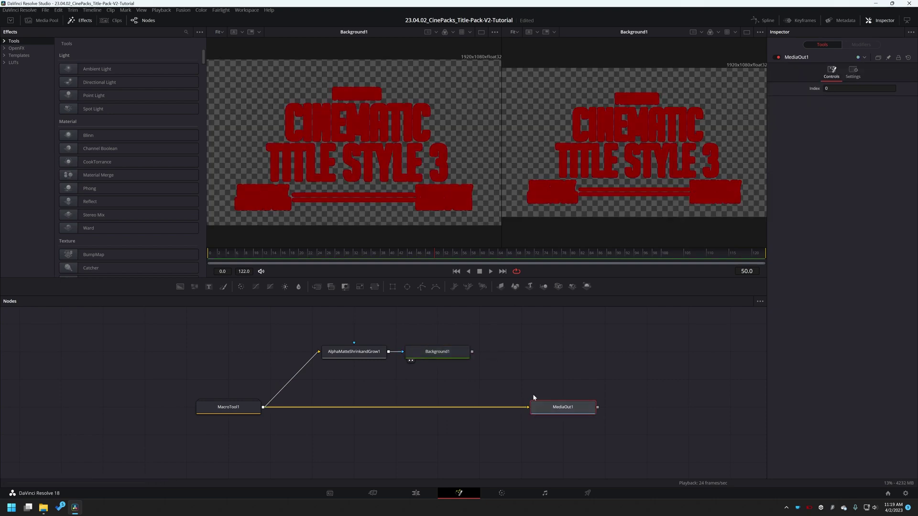
left_click_drag(472, 353, 264, 410)
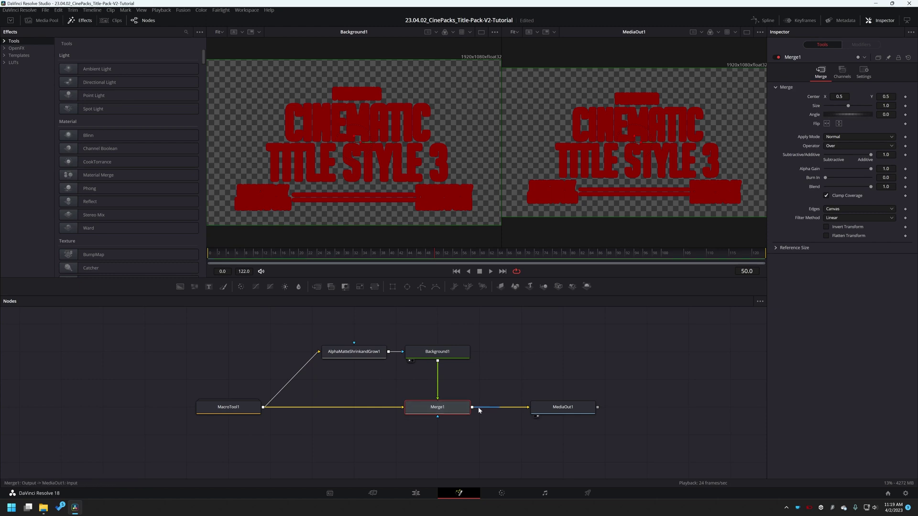
key("ctrl+t")
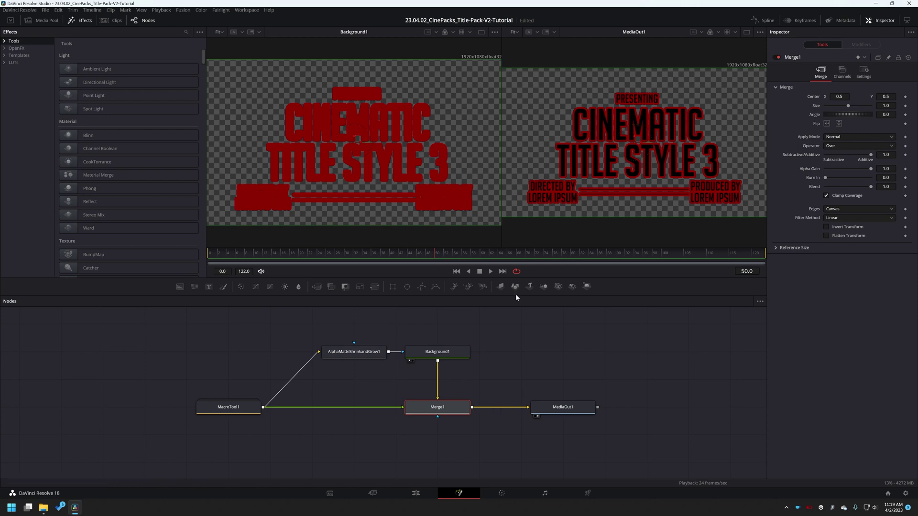
- Thin the outline by setting AlphaMatteShrinkandGrow1's Radius to about 0.291
left_click(356, 352)
left_click_drag(851, 107, 840, 106)
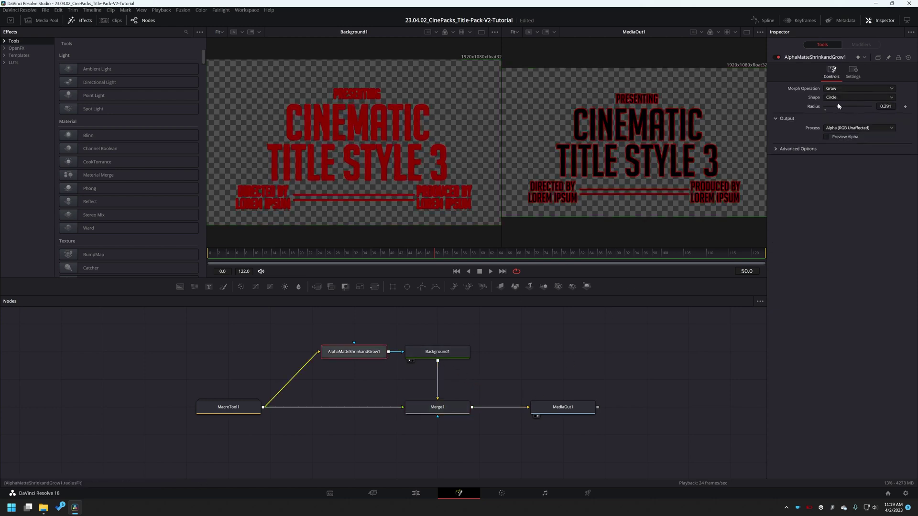
- Change Background1's Type to Gradient and run it diagonally from about X 0.337, Y 0.160 to about X 0.638, Y 0.789
left_click(449, 354)
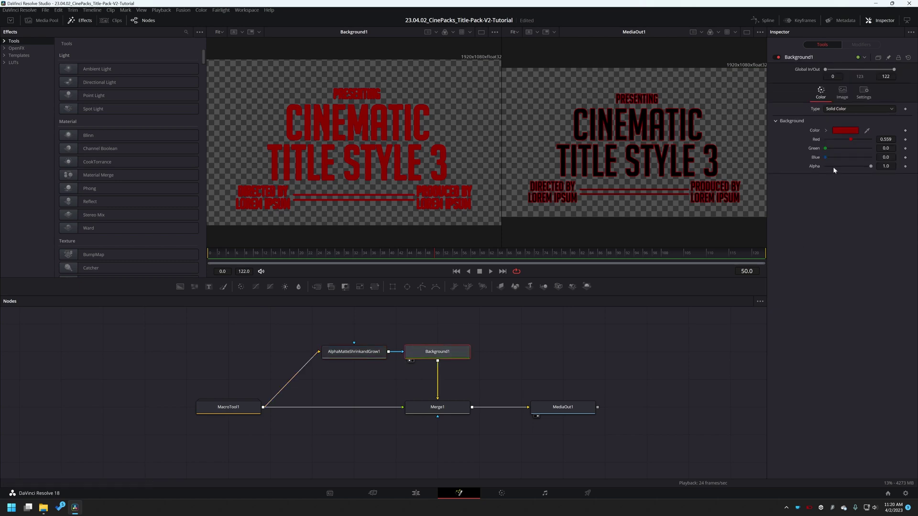
left_click(851, 110)
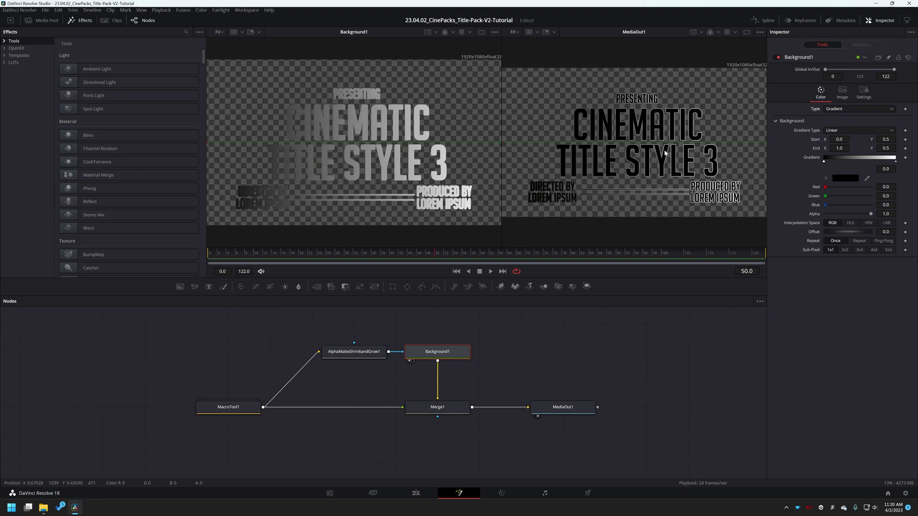
scroll(569, 147, "down", 3)
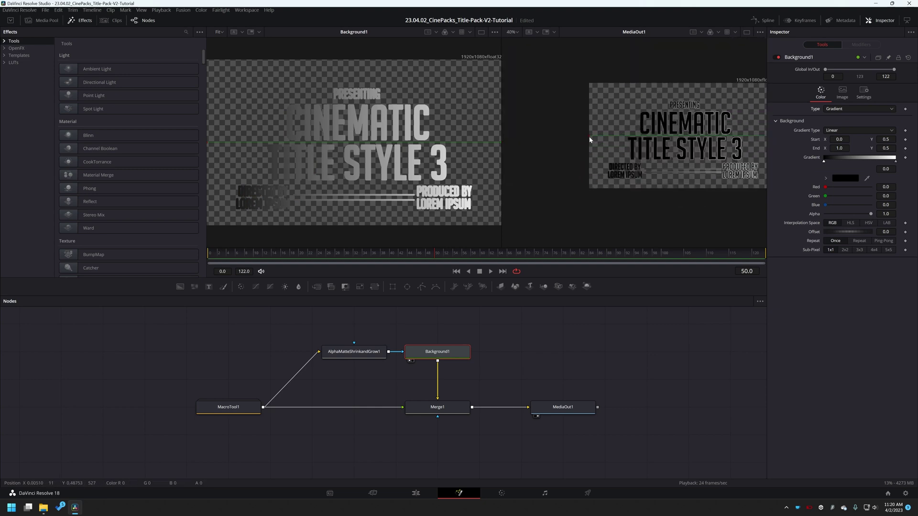
mouse_move(590, 140)
left_mouse_down()
mouse_move(652, 171)
mouse_move(687, 158)
mouse_move(617, 128)
left_mouse_up()
- Add keyframes at frame 24 for the outline gradient's start and end positions
left_click(261, 258)
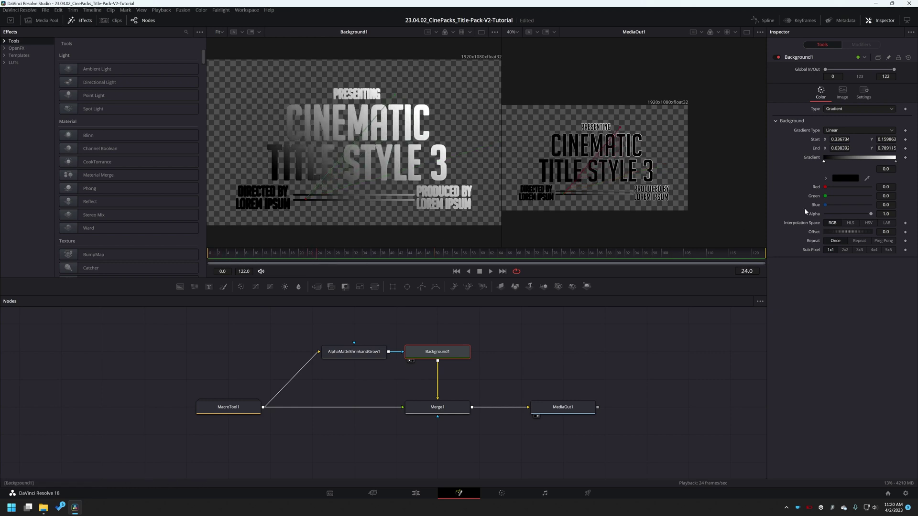
scroll(564, 190, "up", 3)
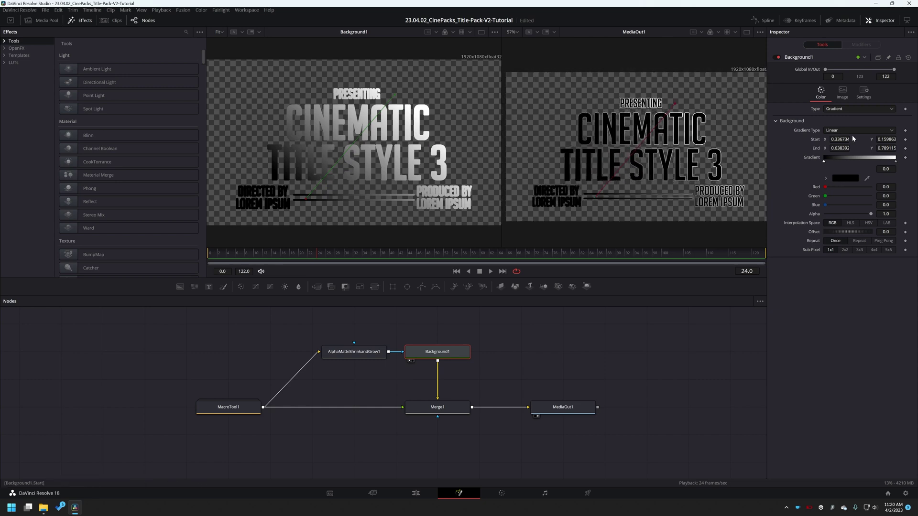
left_click(905, 140)
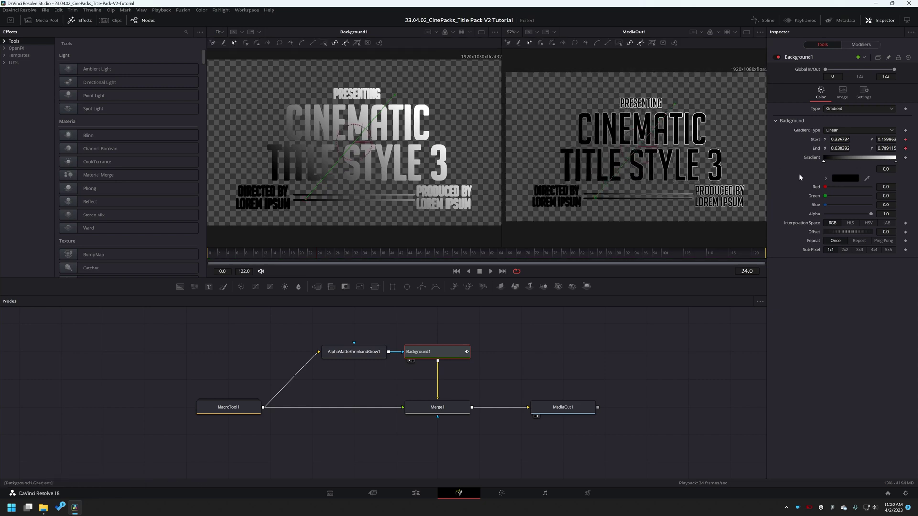
- At frame 0, move the gradient's start to about X 0.465, Y 0.374 and its end above the frame, and scrub through the animation
left_click(302, 257)
key("Home")
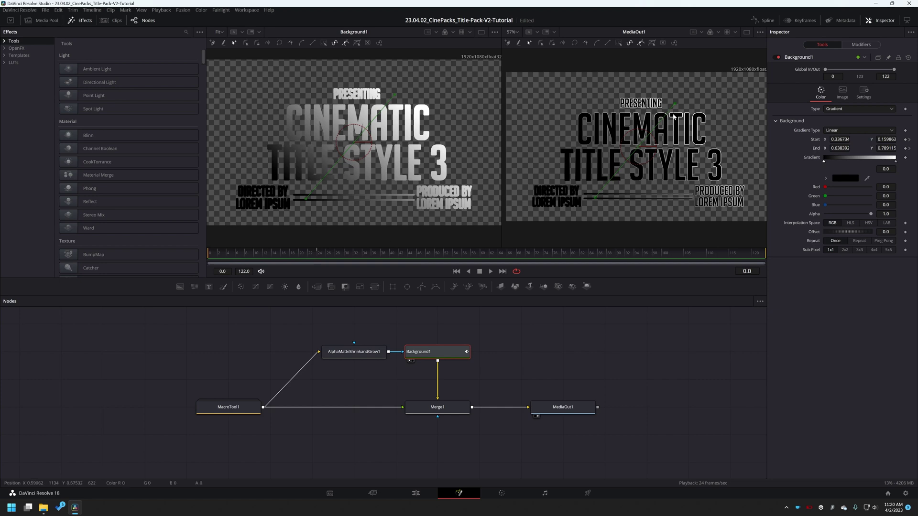
left_click_drag(598, 203, 641, 153)
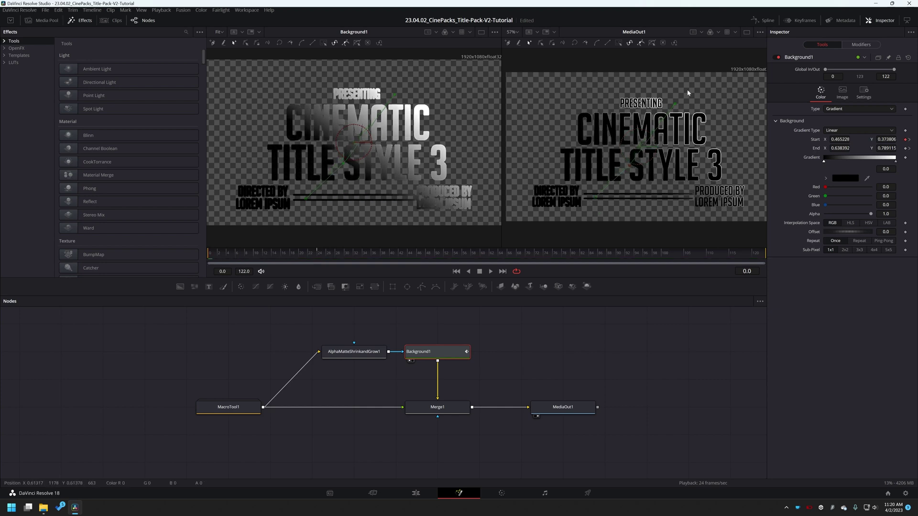
left_click_drag(677, 107, 714, 17)
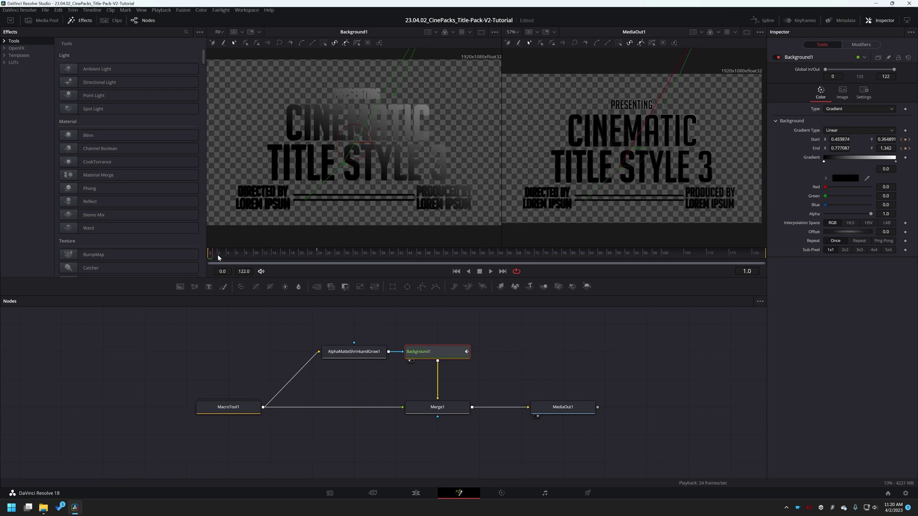
left_click(269, 259)
left_click_drag(278, 259, 402, 262)
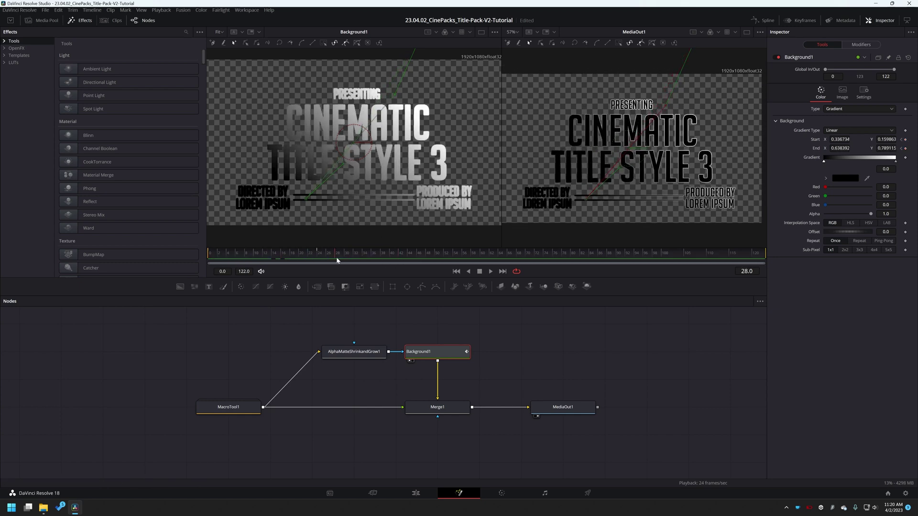
- At frame 122, move the outline gradient's end to about X 0.728, Y 0.630 and its start down and outward, and scrub through the animation
left_click_drag(585, 260, 762, 260)
scroll(692, 140, "down", 3)
scroll(691, 137, "up", 3)
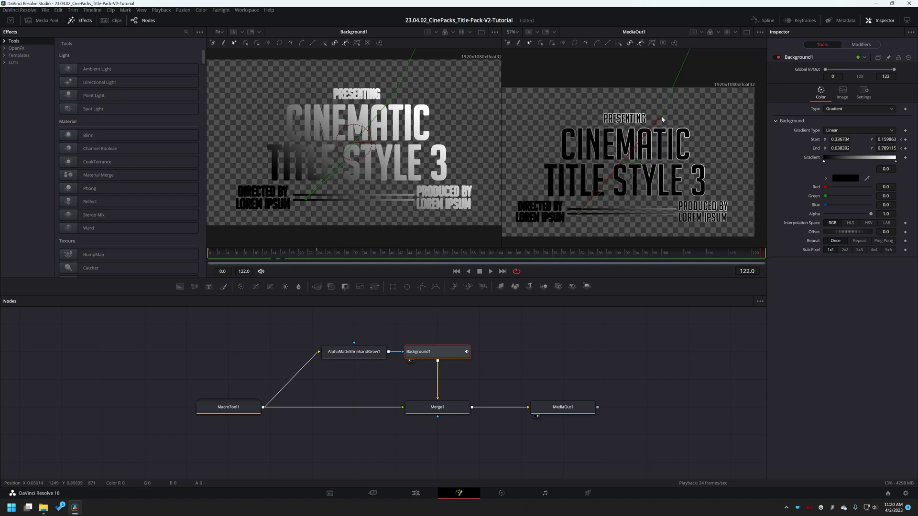
left_click_drag(660, 119, 683, 146)
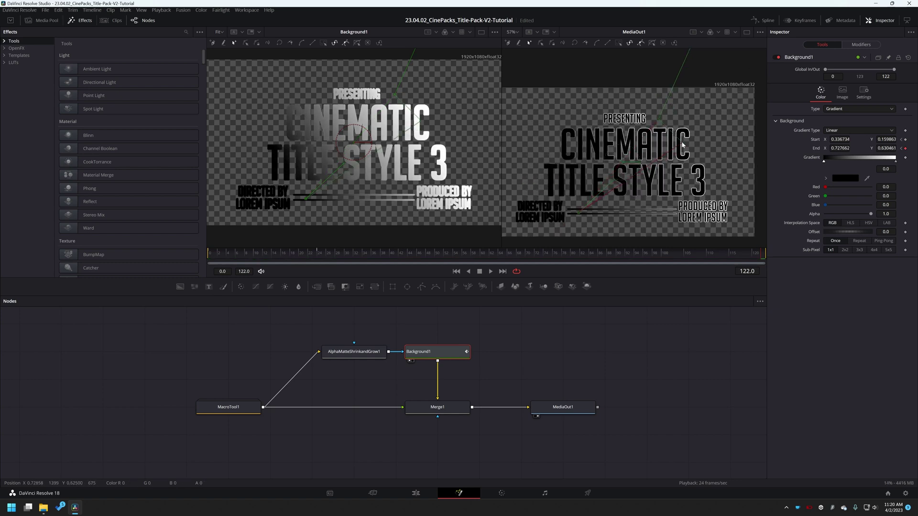
left_click_drag(580, 216, 524, 231)
mouse_move(478, 263)
left_mouse_down()
mouse_move(265, 264)
mouse_move(554, 260)
mouse_move(644, 248)
mouse_move(742, 259)
mouse_move(491, 260)
left_mouse_up()
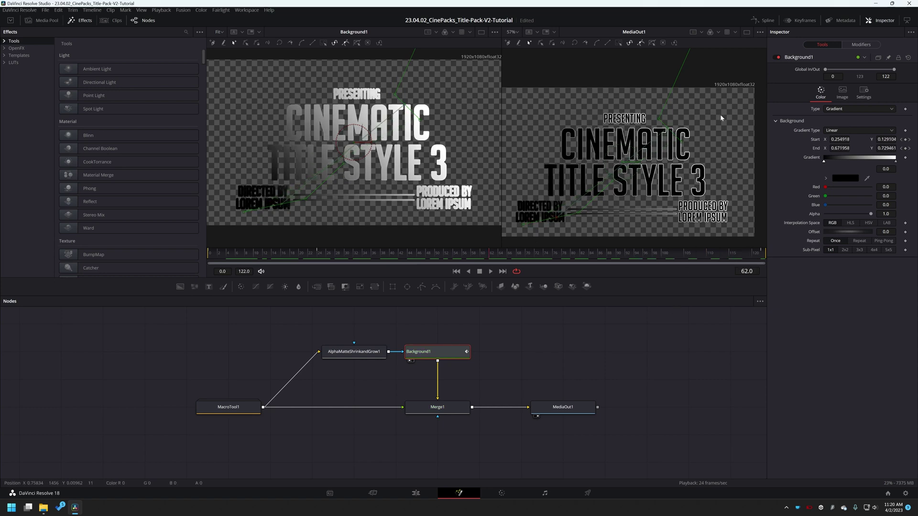
- Smooth the displacement curves of Background1's gradient start and end keyframes, and play the FUTURE 03 title back in the edit timeline
left_click(765, 20)
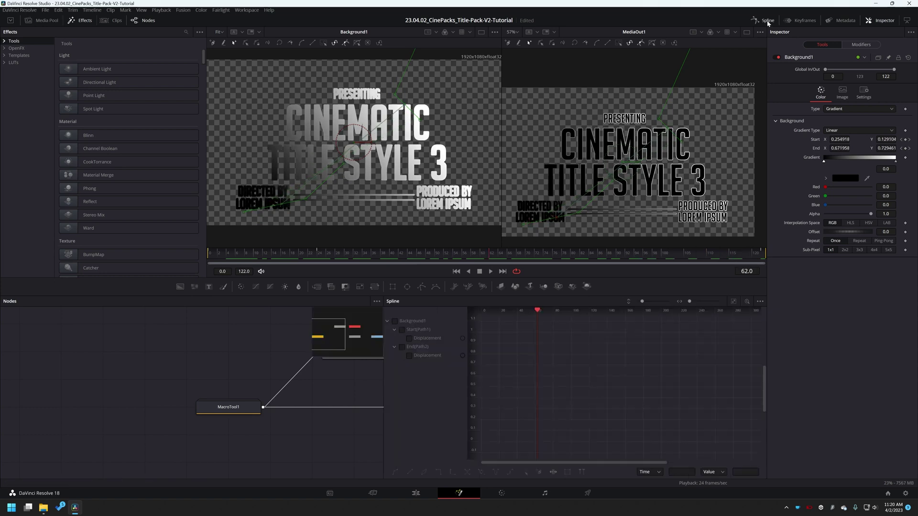
left_click(395, 321)
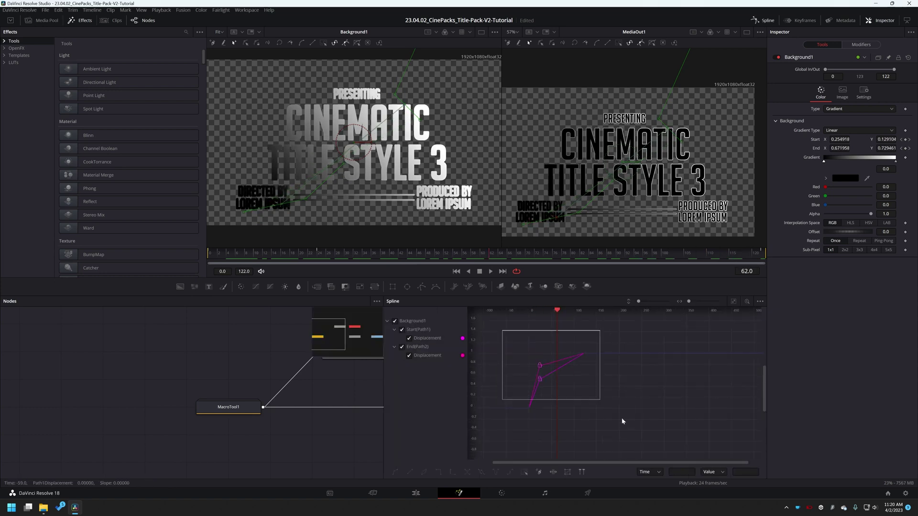
left_click_drag(623, 421, 630, 425)
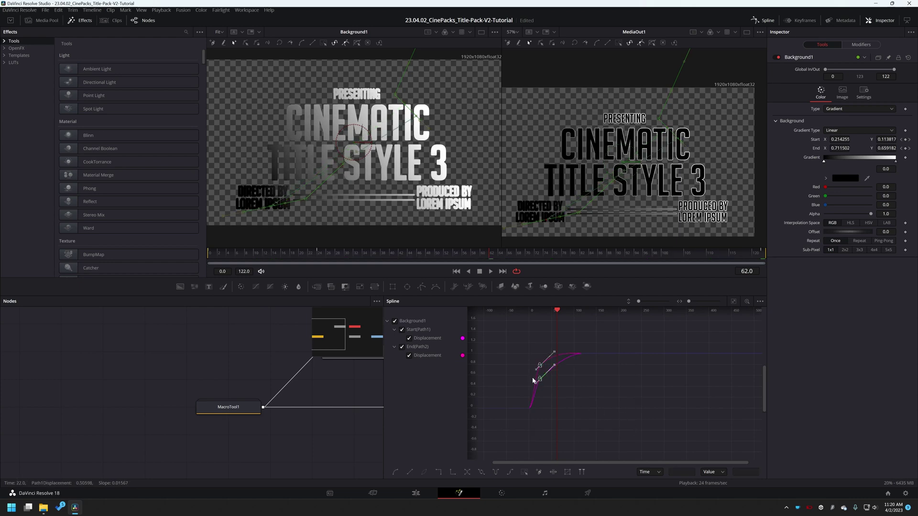
left_click(416, 493)
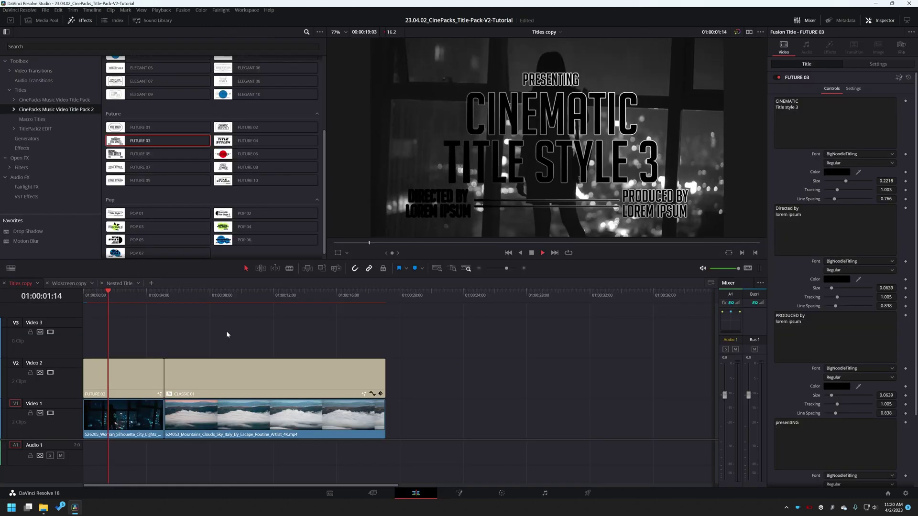
left_click(87, 295)
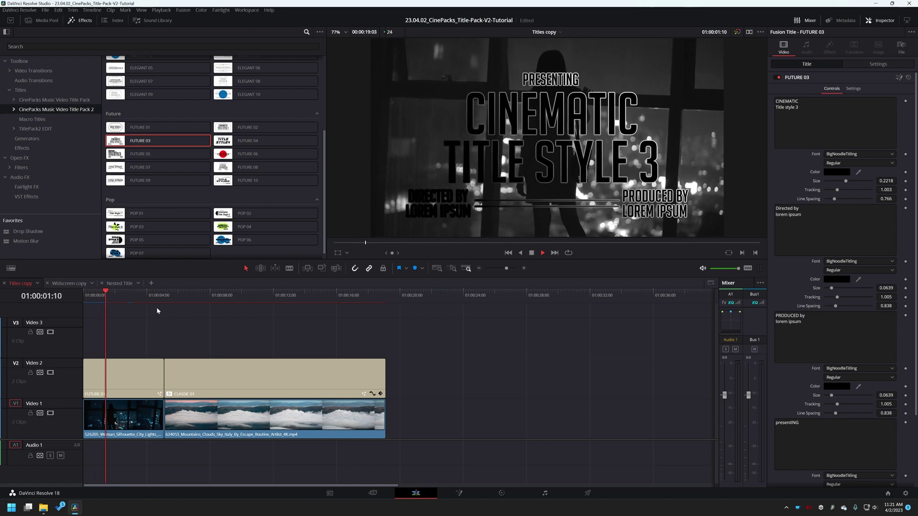
- Place the FUTURE 04 title at the start of Video 2 in the Widscreen copy timeline and play it back
left_click(69, 283)
left_click_drag(247, 140, 86, 364)
key("space")
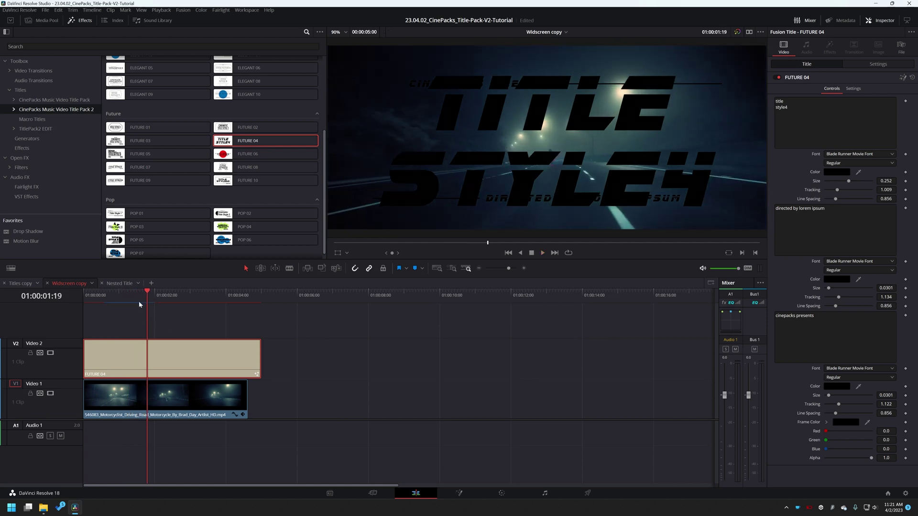
key("Home")
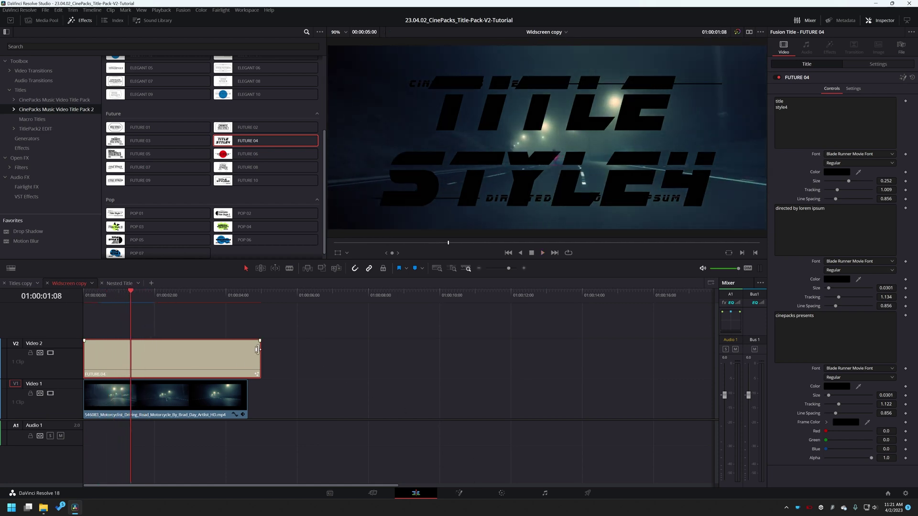
- Open the FUTURE 04 title on the Fusion page and expand its MacroTool1 group
left_click(459, 493)
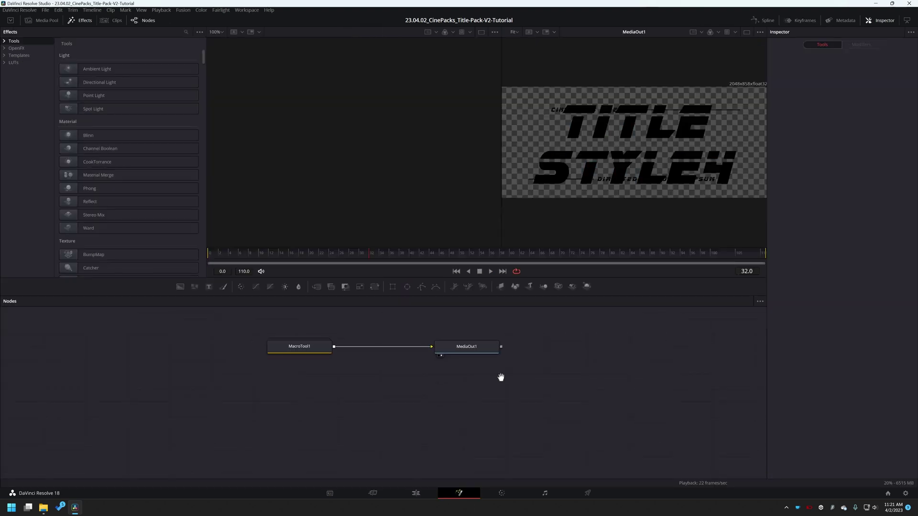
double_click(363, 343)
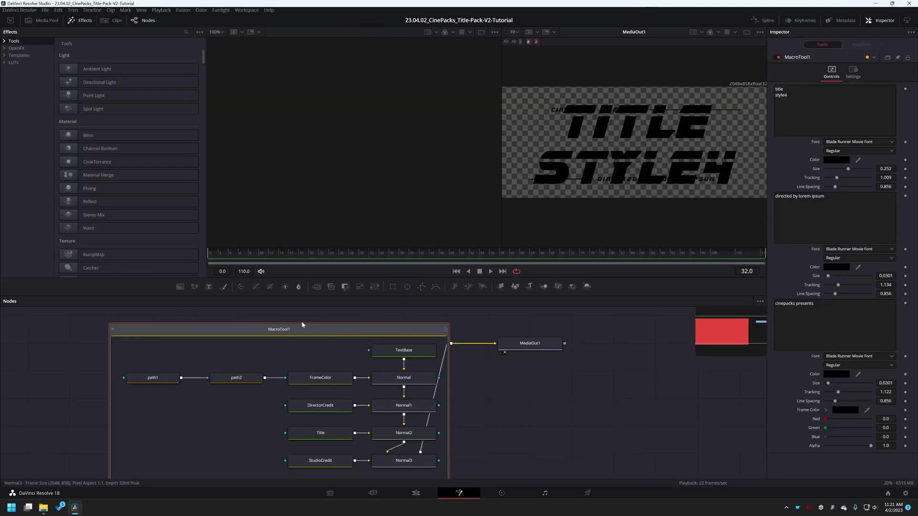
scroll(438, 395, "down", 2)
left_click_drag(453, 377, 495, 376)
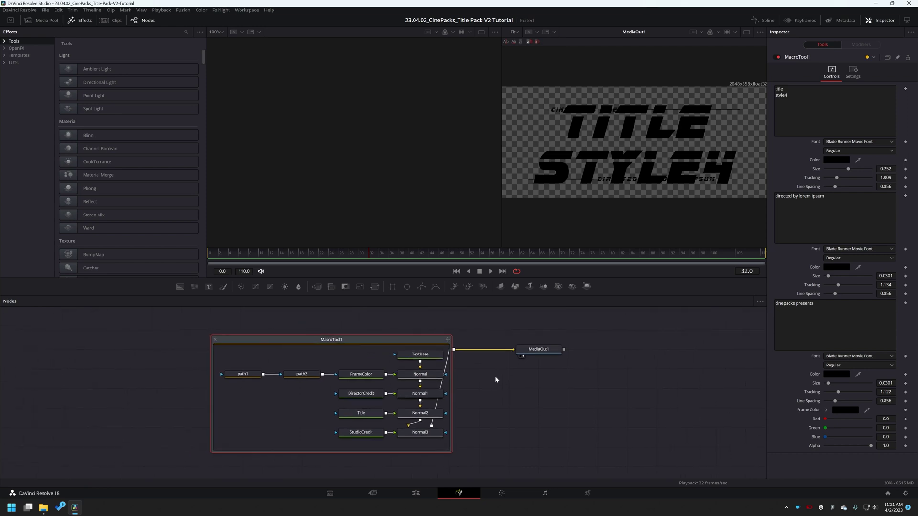
- Reduce the Title text node's Size to about 0.173
left_click(368, 416)
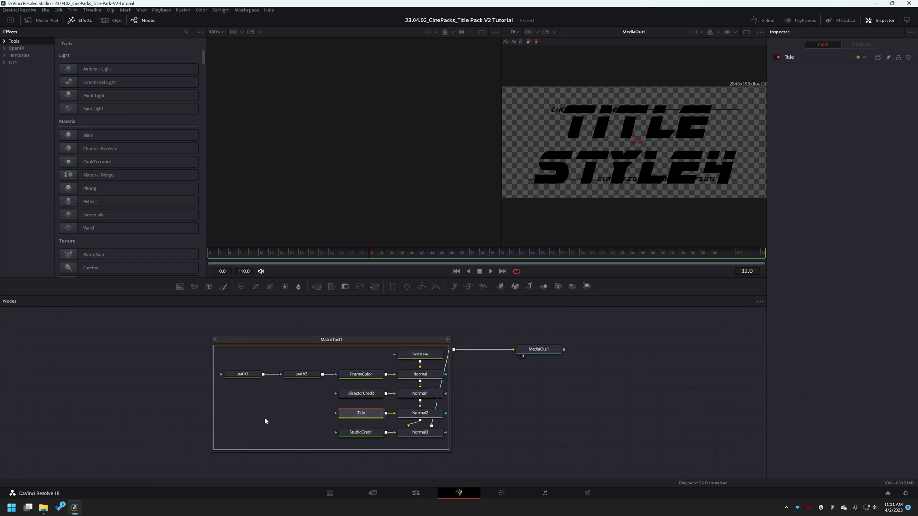
left_click(789, 58)
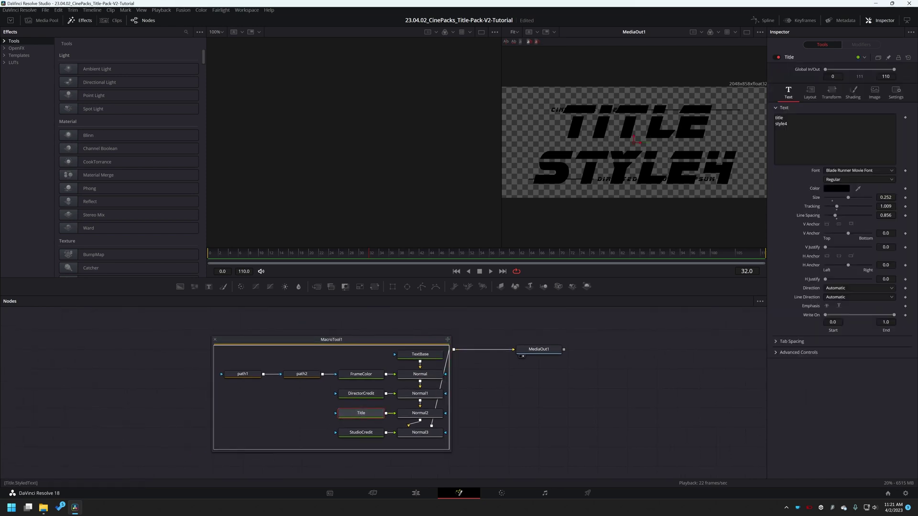
left_click_drag(849, 199, 842, 200)
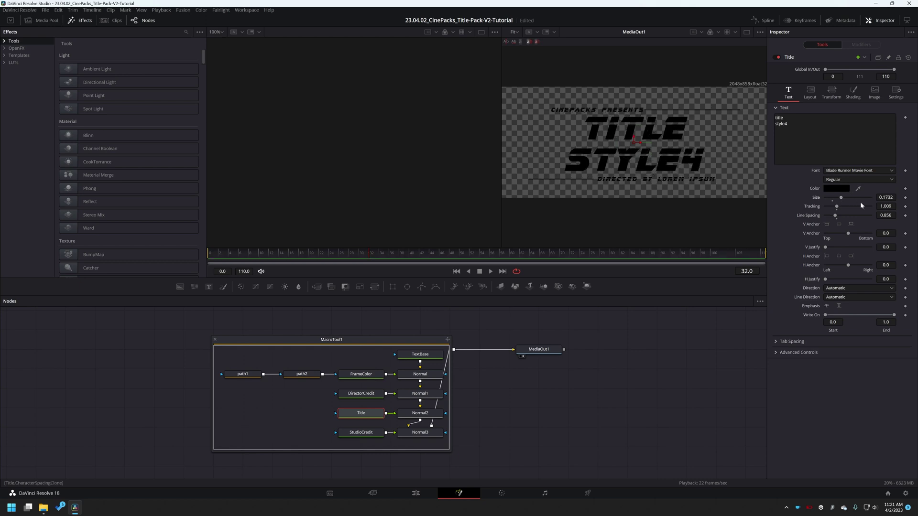
- At frame 20, add Center keyframes to the path2 and path1 line masks
left_click_drag(241, 253, 324, 253)
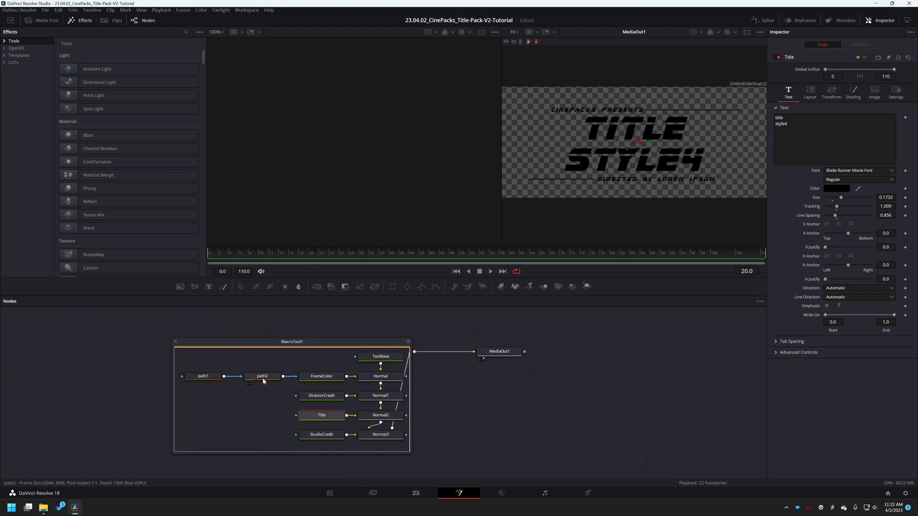
left_click(263, 381)
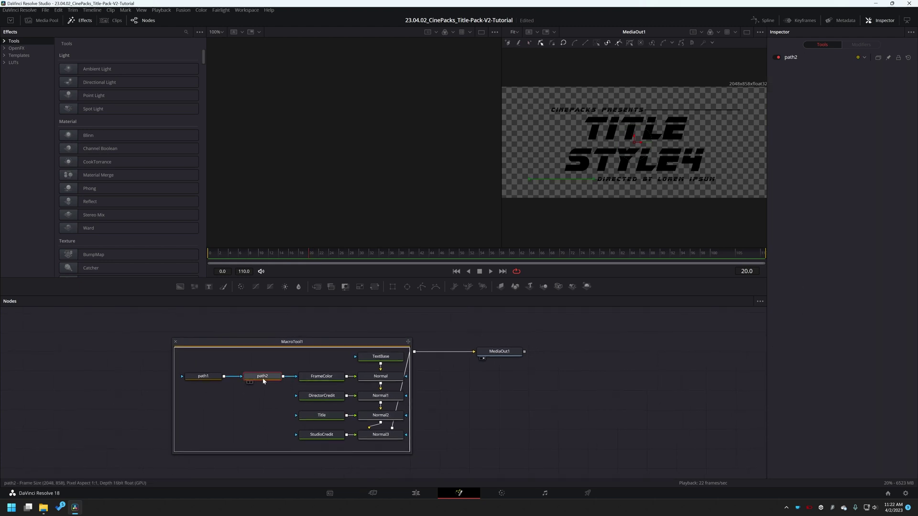
left_click(797, 63)
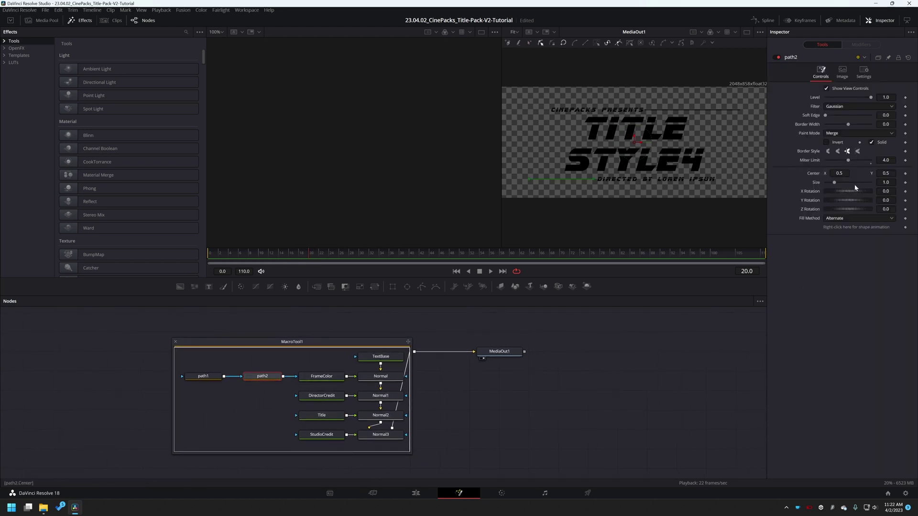
left_click(905, 174)
left_click(203, 376)
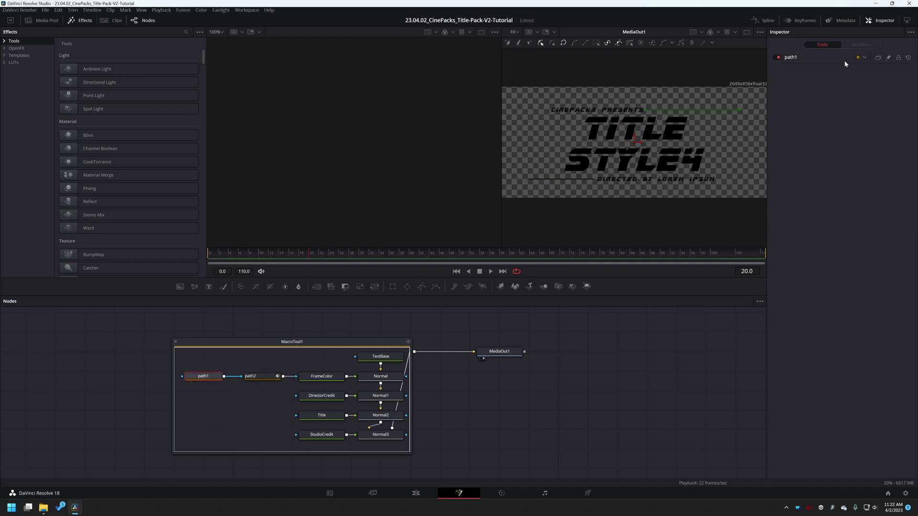
left_click(802, 60)
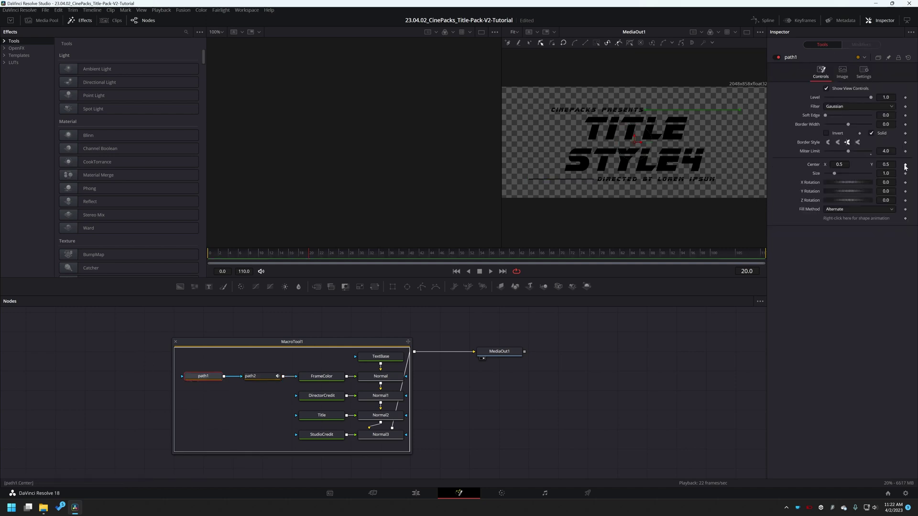
left_click(905, 166)
- At frame 20, add layout Center keyframes to the StudioCredit and DirectorCredit text nodes
left_click(327, 436)
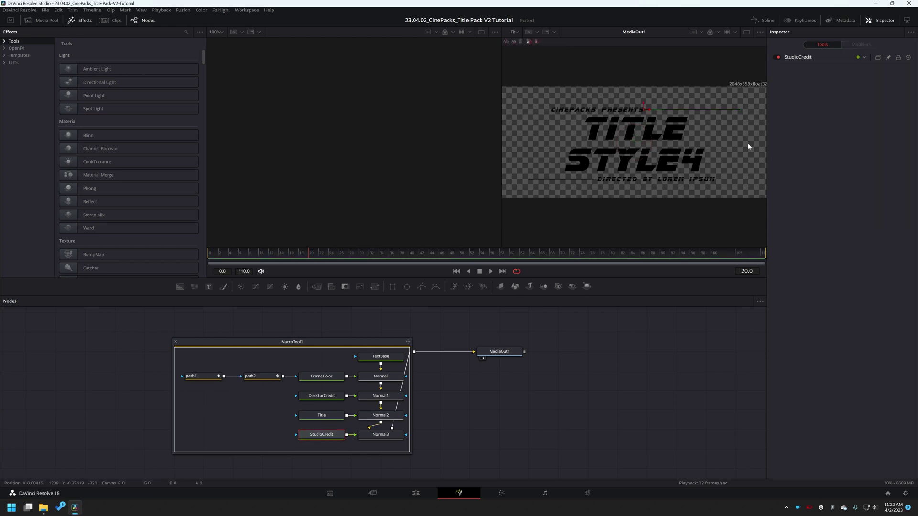
left_click(797, 57)
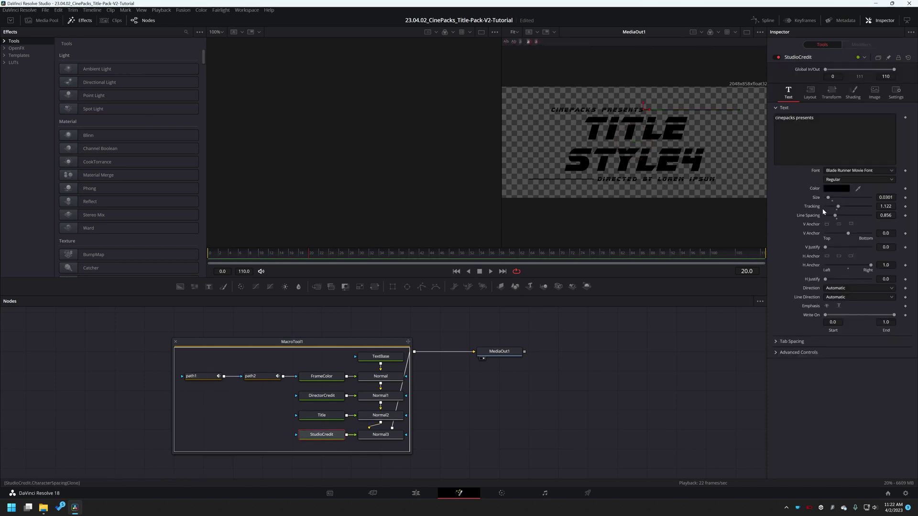
left_click(810, 92)
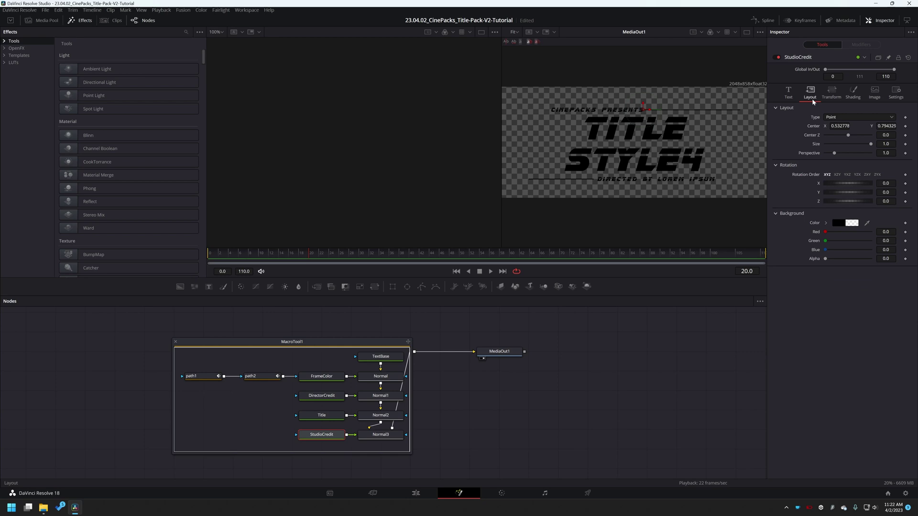
left_click(905, 126)
left_click(337, 398)
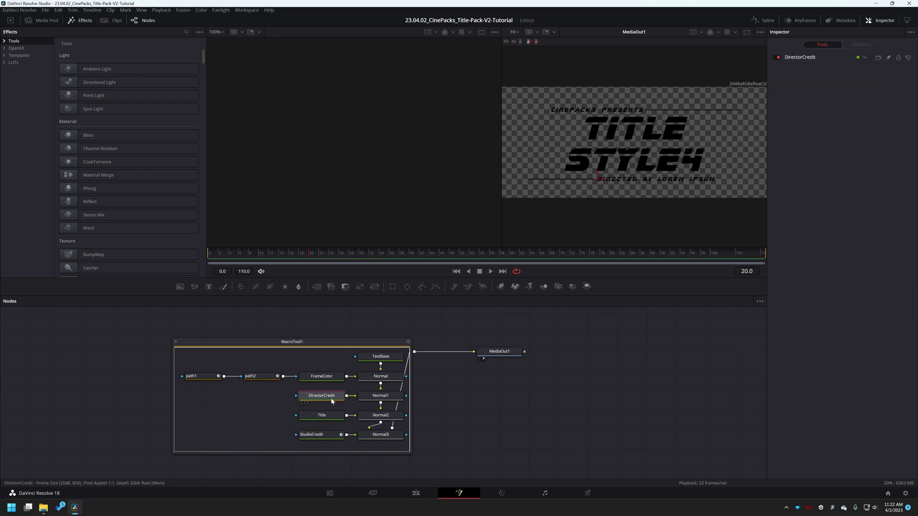
left_click(810, 57)
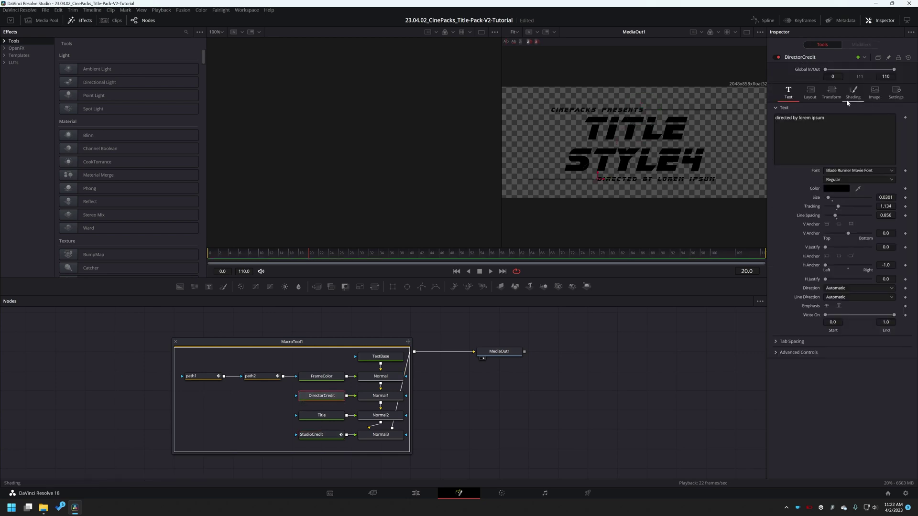
left_click(807, 91)
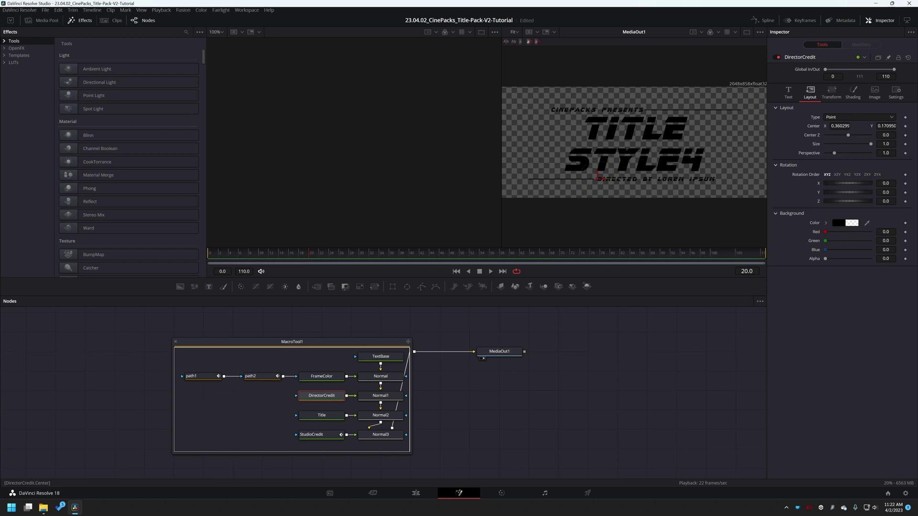
left_click(905, 126)
- At frame 0, move path2's Center to about X -0.186 and path1's Center to about X 1.314, outside the frame
left_click_drag(308, 260, 254, 260)
scroll(578, 205, "up", 1)
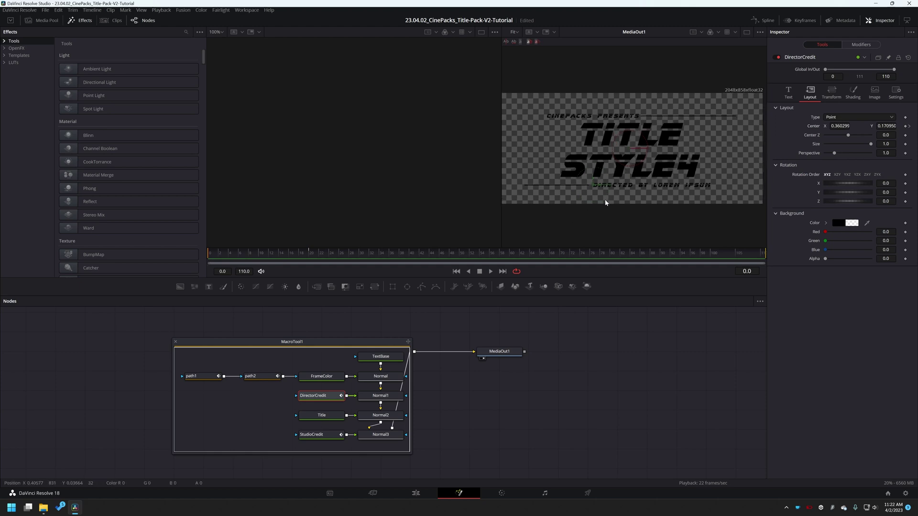
left_click(265, 377)
scroll(612, 191, "down", 1)
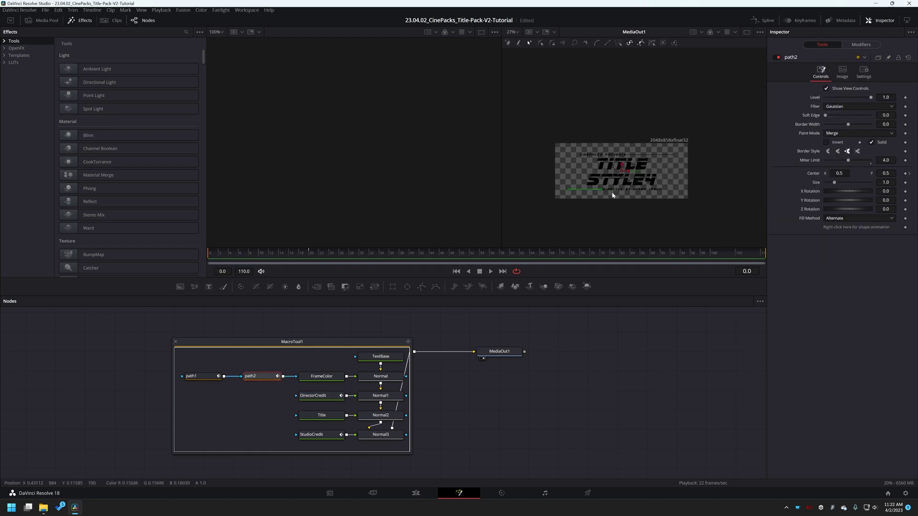
left_click_drag(628, 173, 545, 179)
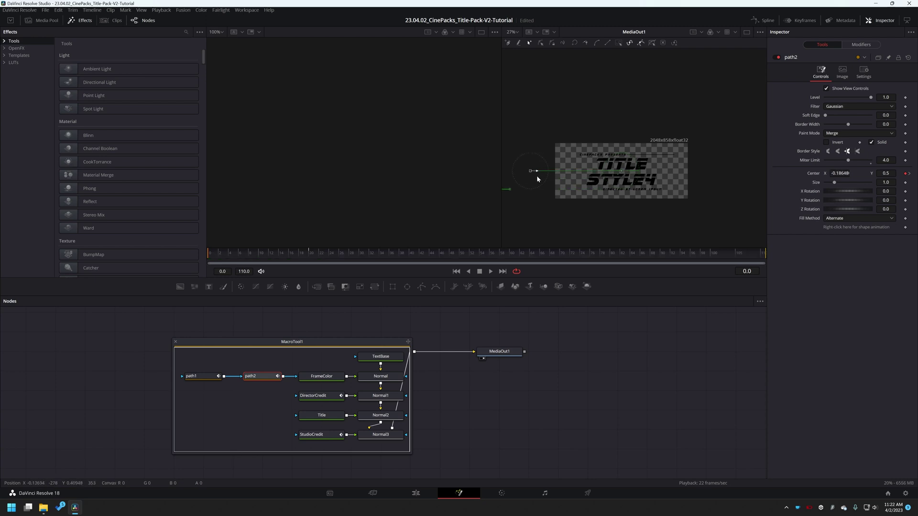
left_click(203, 376)
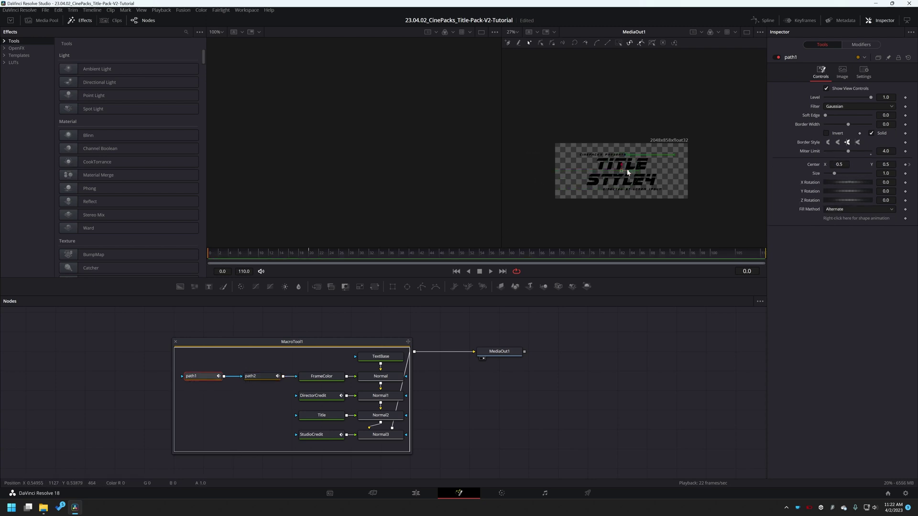
left_click_drag(628, 173, 733, 172)
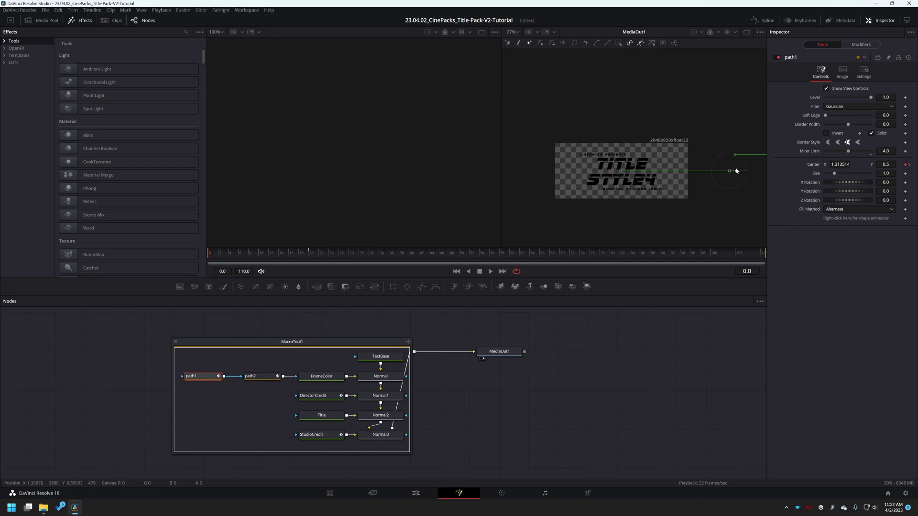
- At frame 0, move StudioCredit's Center to about X 1.360 and DirectorCredit's Center to about X -0.475, outside the frame
left_click(324, 437)
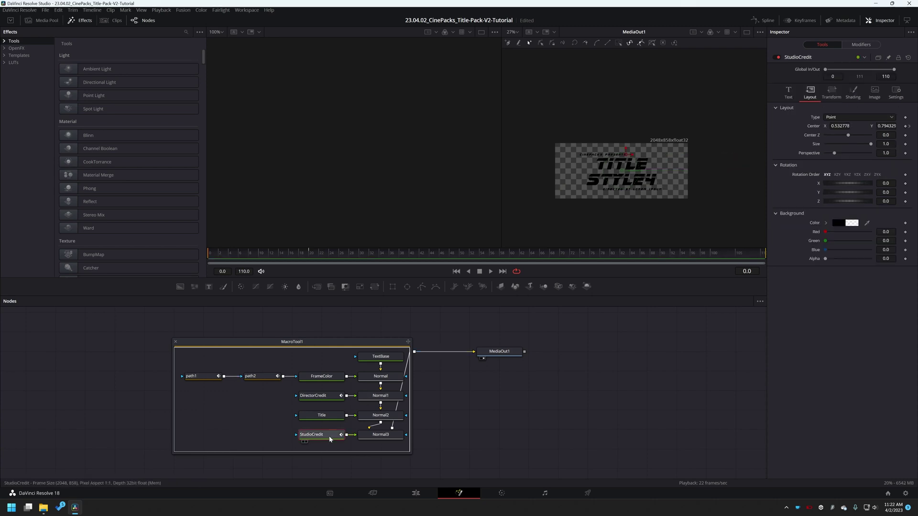
left_click_drag(634, 156, 742, 163)
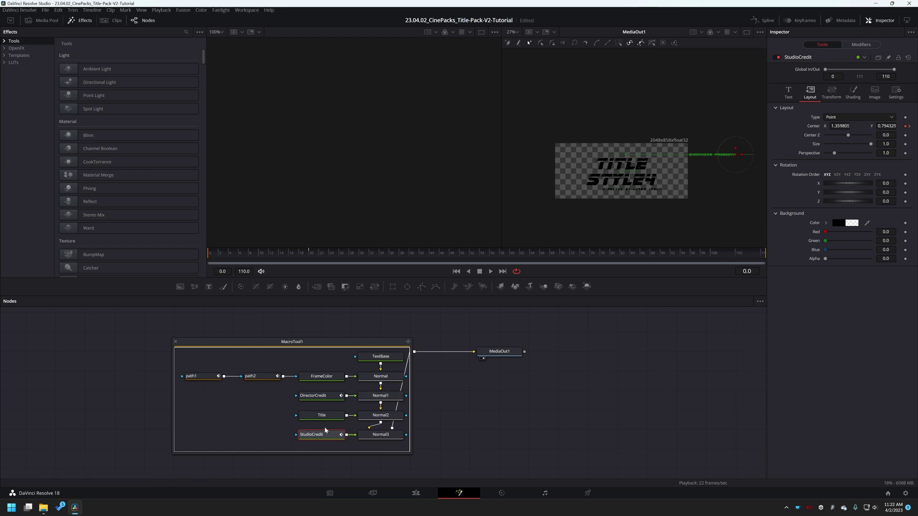
left_click(317, 396)
left_click_drag(610, 191, 500, 192)
scroll(634, 164, "up", 3)
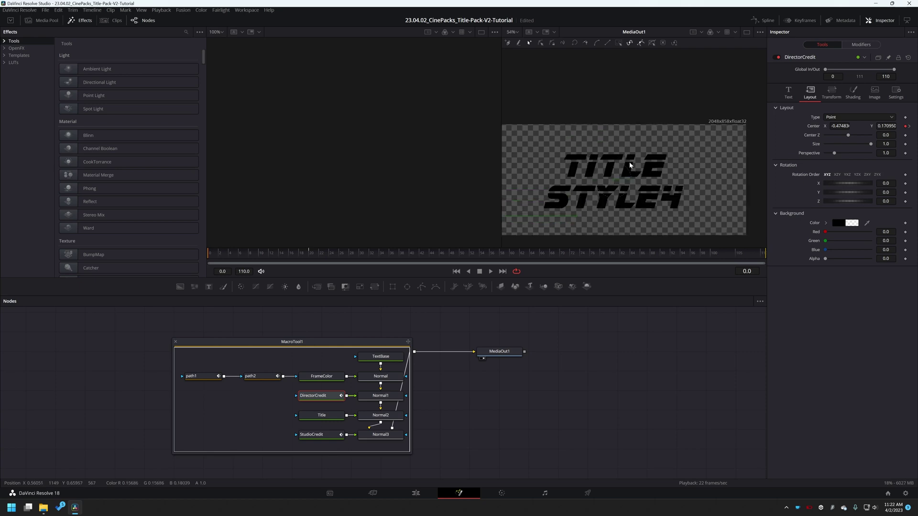
- At frame 110, move path2's Center X to about 0.514 and DirectorCredit's layout Center X to about 0.391
left_click_drag(212, 254, 322, 264)
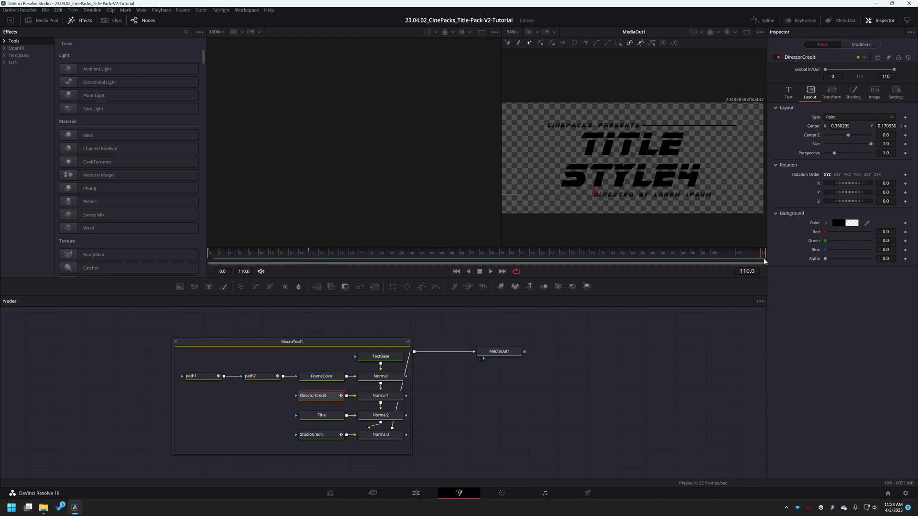
left_click(261, 376)
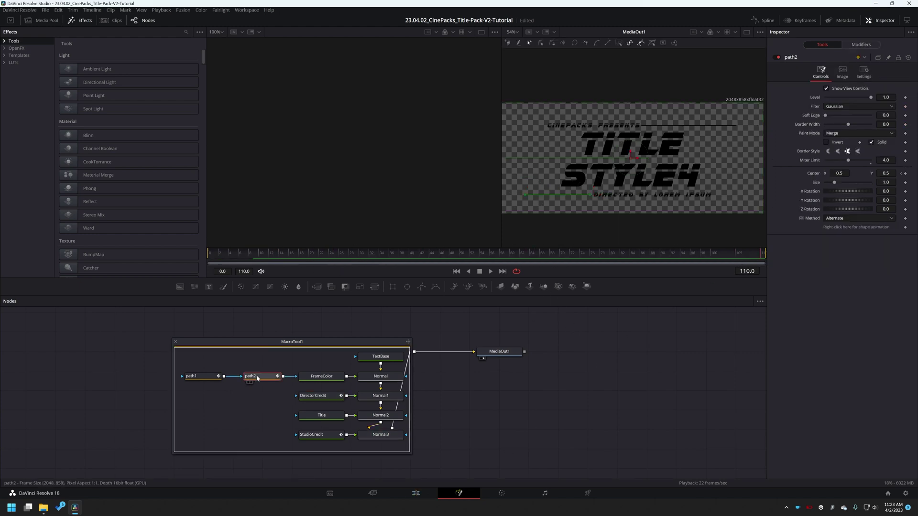
left_click_drag(641, 162, 642, 160)
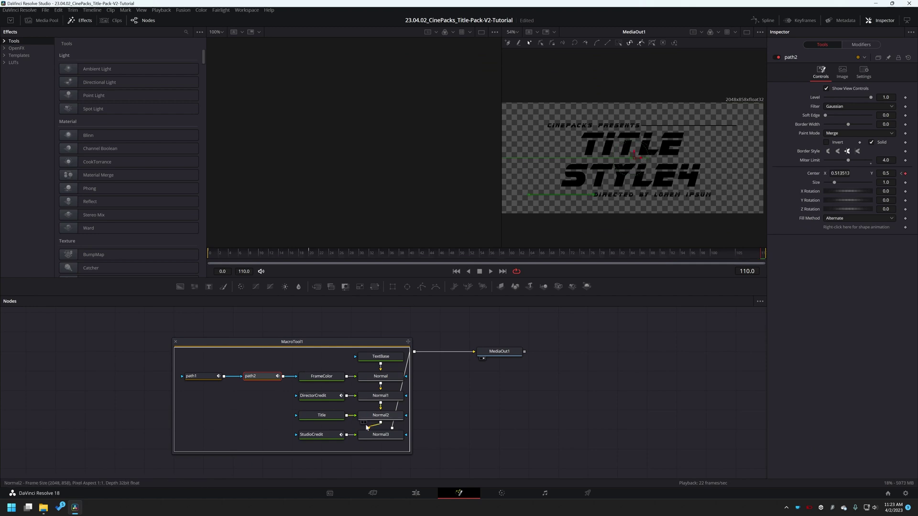
left_click(313, 435)
left_click(322, 395)
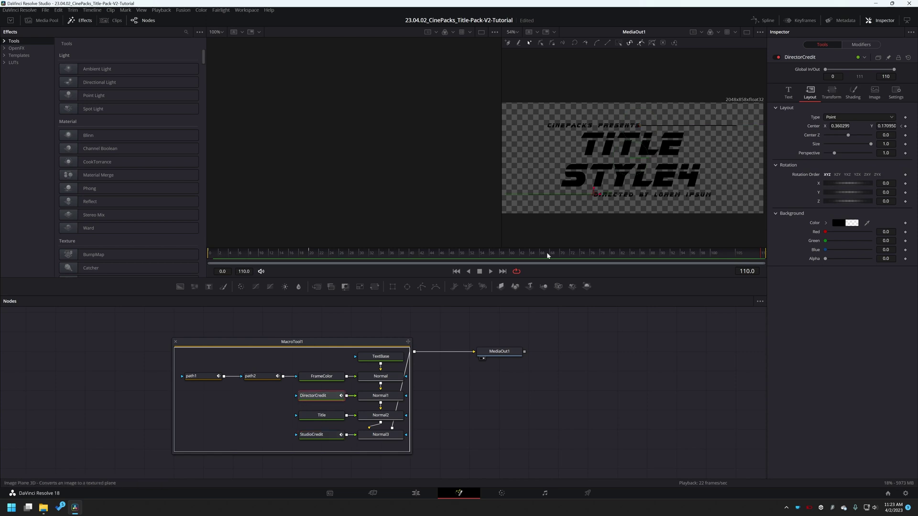
left_click_drag(602, 196, 611, 194)
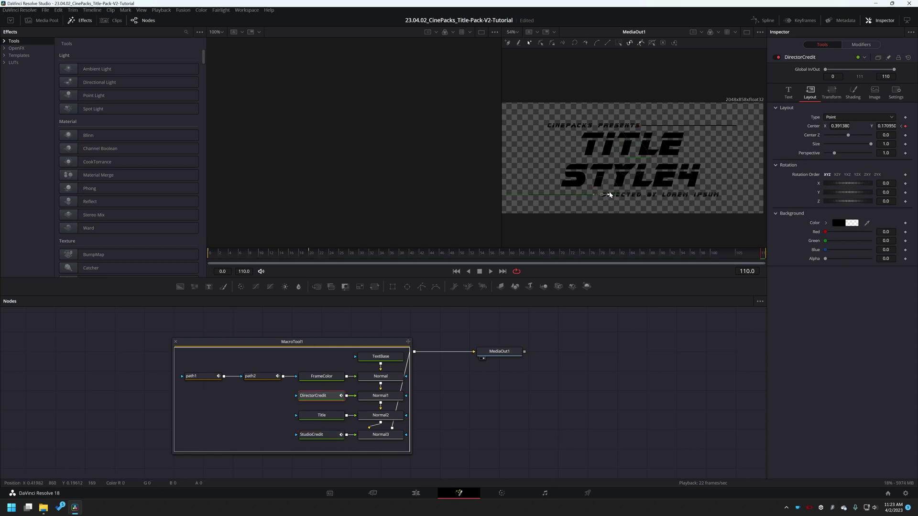
- At frame 110, move path1's Center X to about 0.482, shift StudioCredit's Center slightly left, and play the animation
left_click(254, 379)
left_click(207, 379)
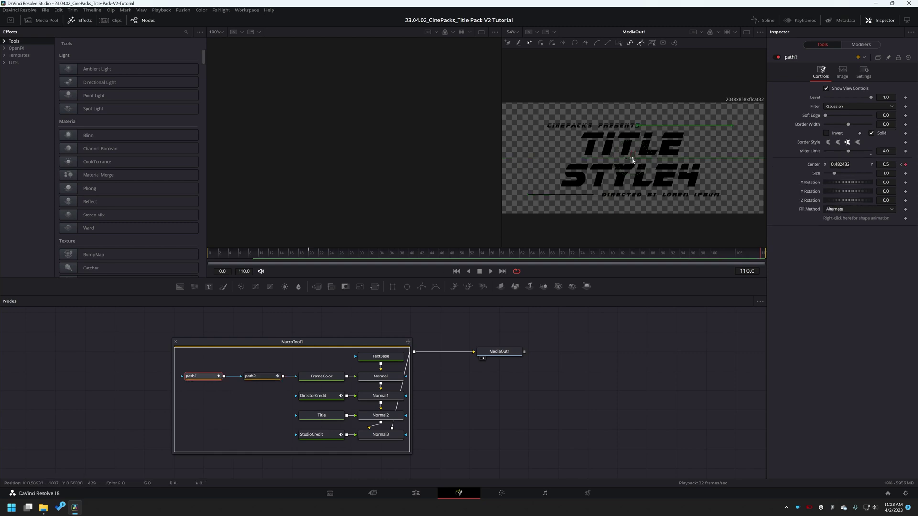
left_click(325, 396)
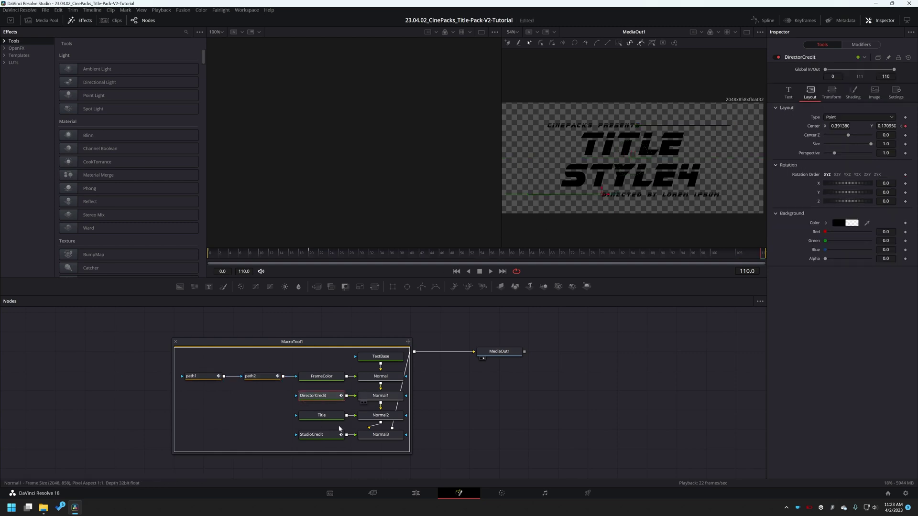
left_click(318, 435)
left_click_drag(645, 130, 636, 130)
key("space")
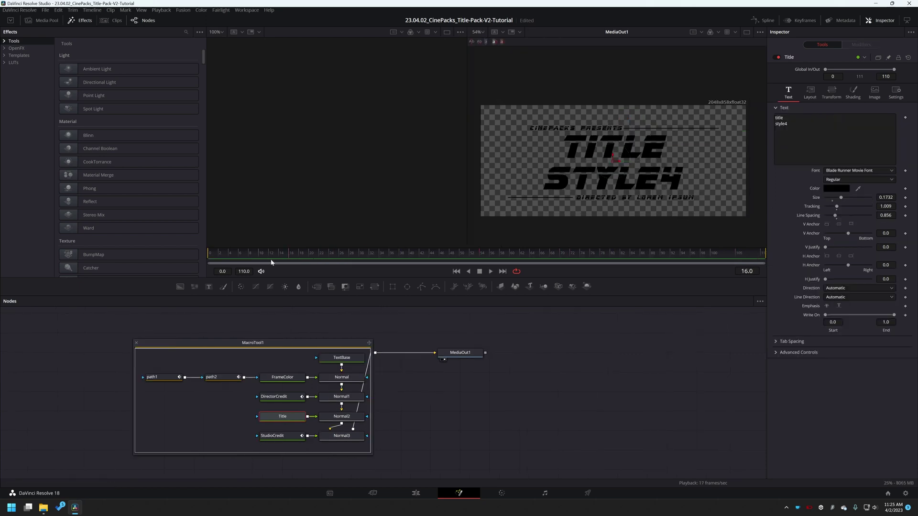
- At frame 20, add keyframes to the Title node's text Size, layout Center and layout Size
left_click_drag(294, 256, 310, 255)
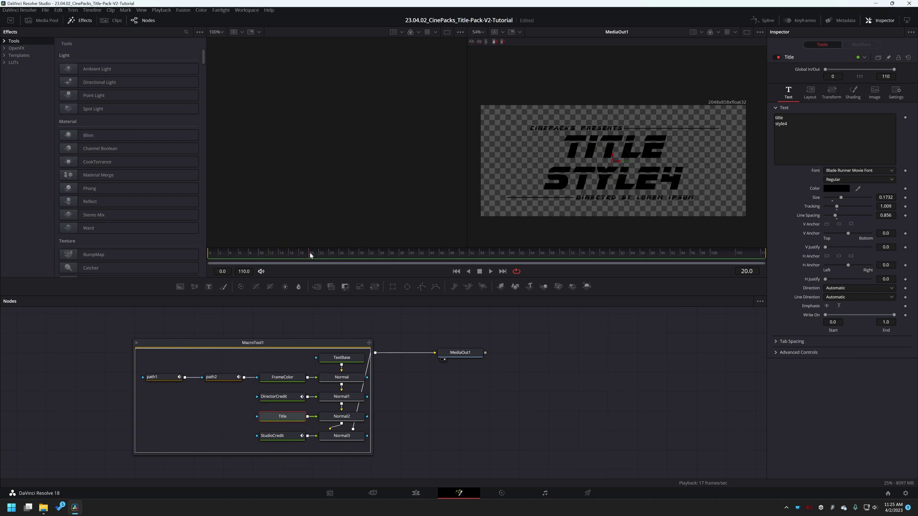
left_click(905, 197)
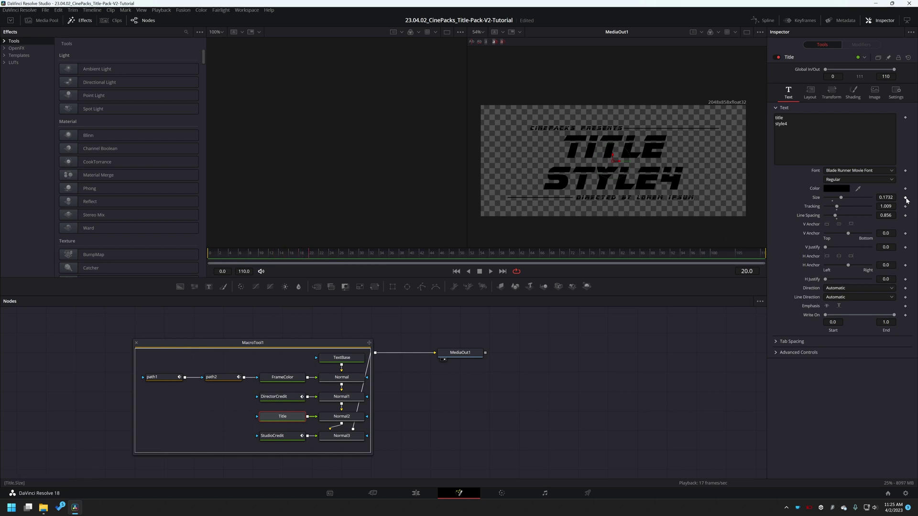
left_click(810, 91)
left_click(905, 125)
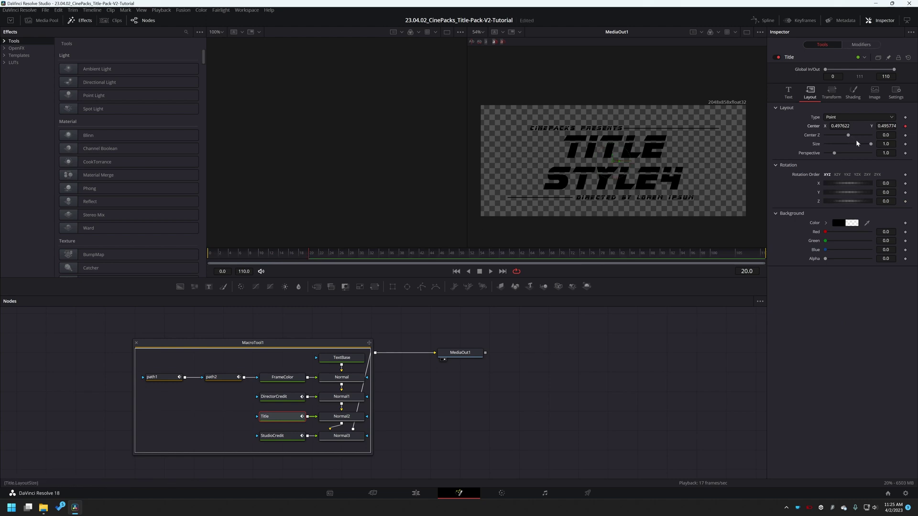
left_click(905, 145)
- At frame 13, set the Title node's layout Size to 0
left_click_drag(309, 257, 276, 257)
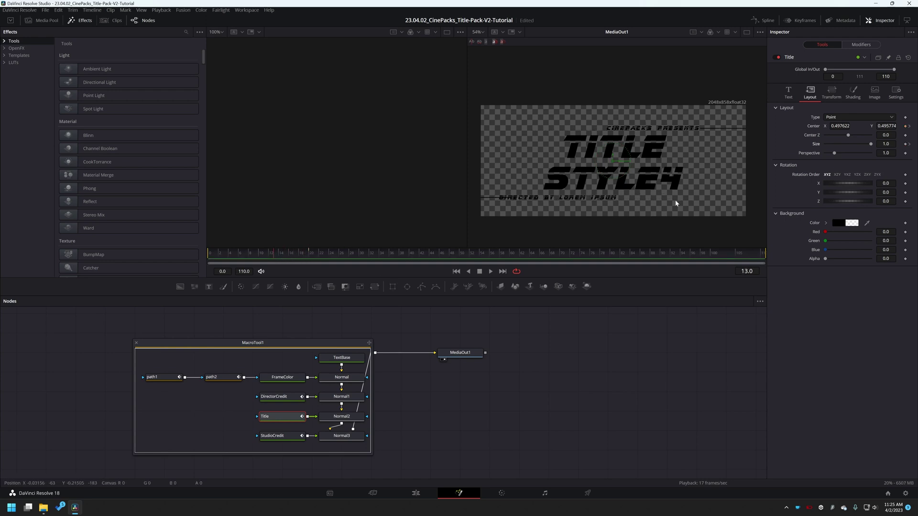
left_click(885, 143)
type("0")
key("Tab")
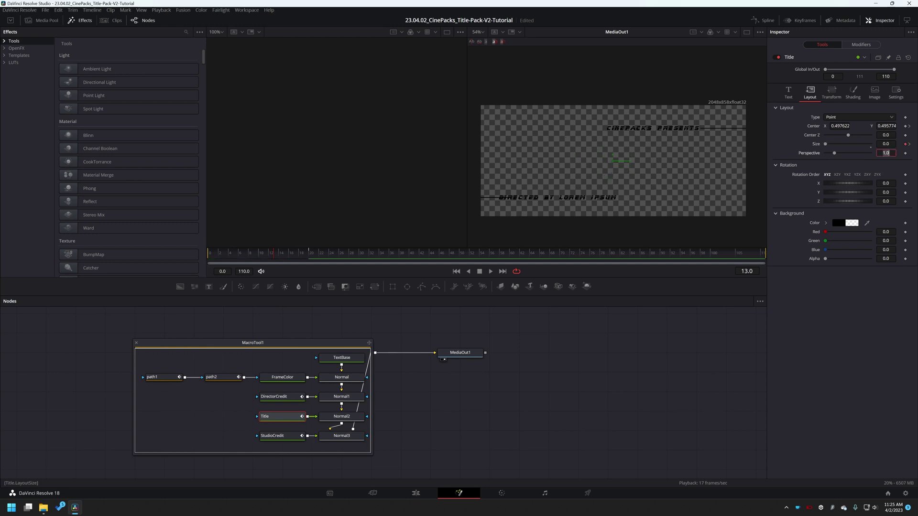
- Keyframe the Title's layout Center Y at about 0.522 on frame 15, 0.445 on frame 16 and 0.606 on frame 18
left_click(288, 255)
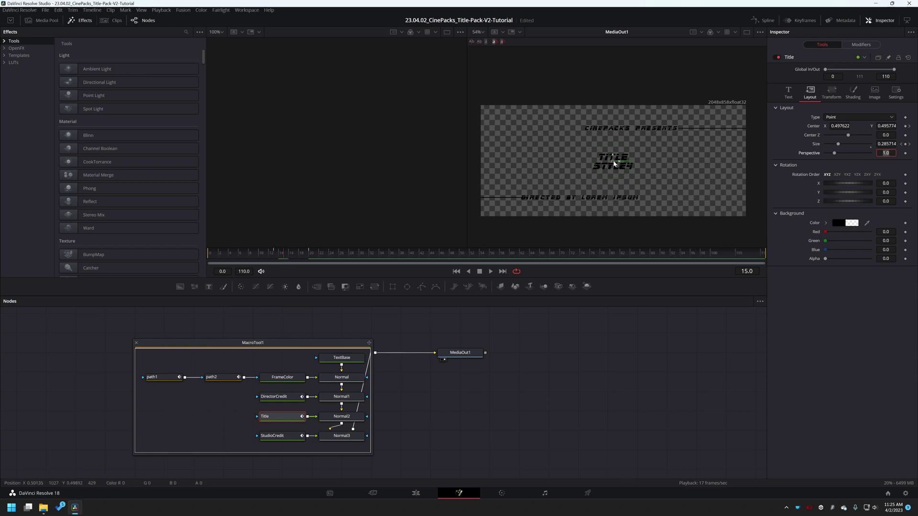
left_click_drag(615, 163, 614, 160)
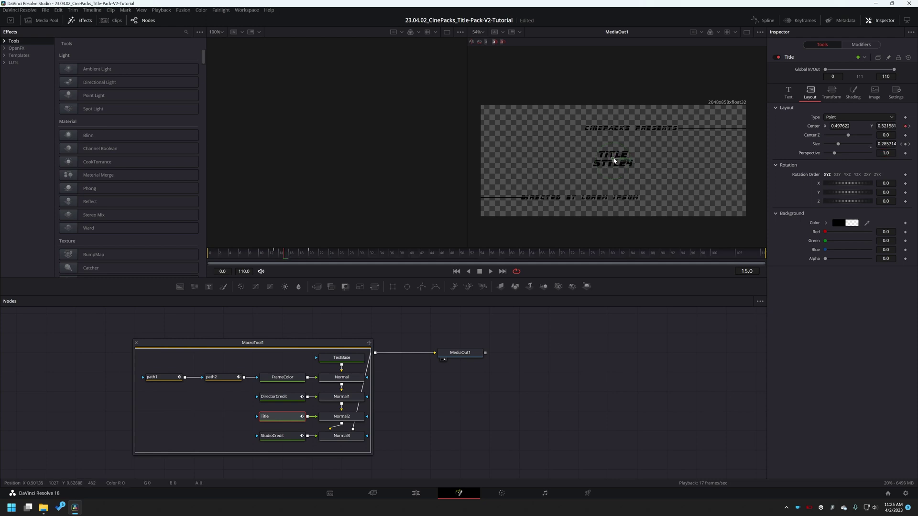
left_click(288, 256)
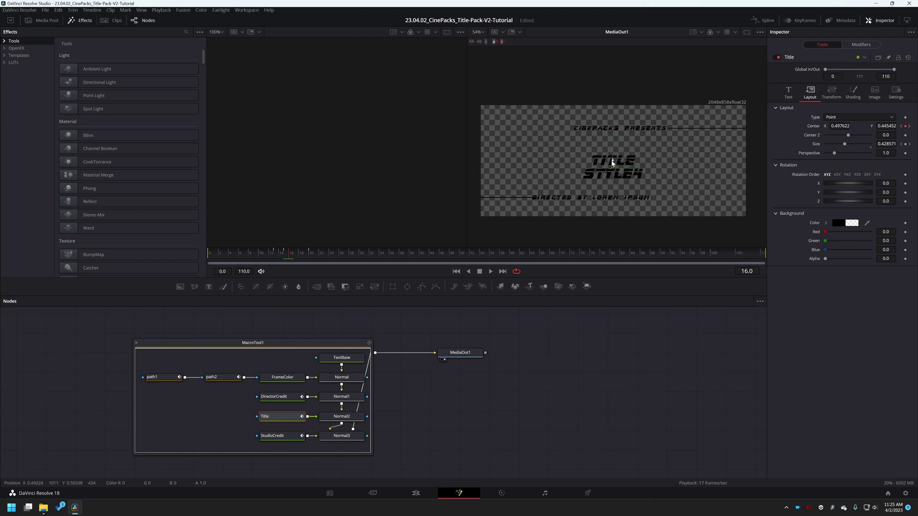
left_click(299, 252)
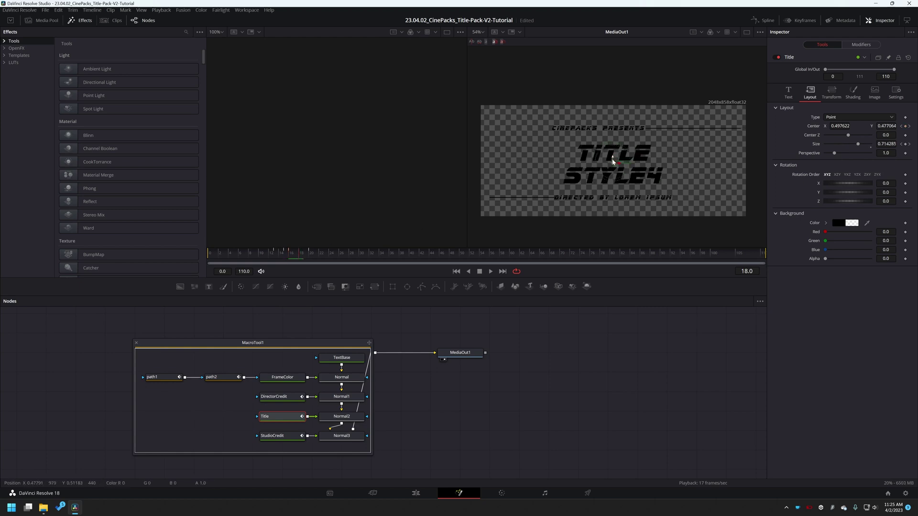
left_click_drag(613, 160, 612, 144)
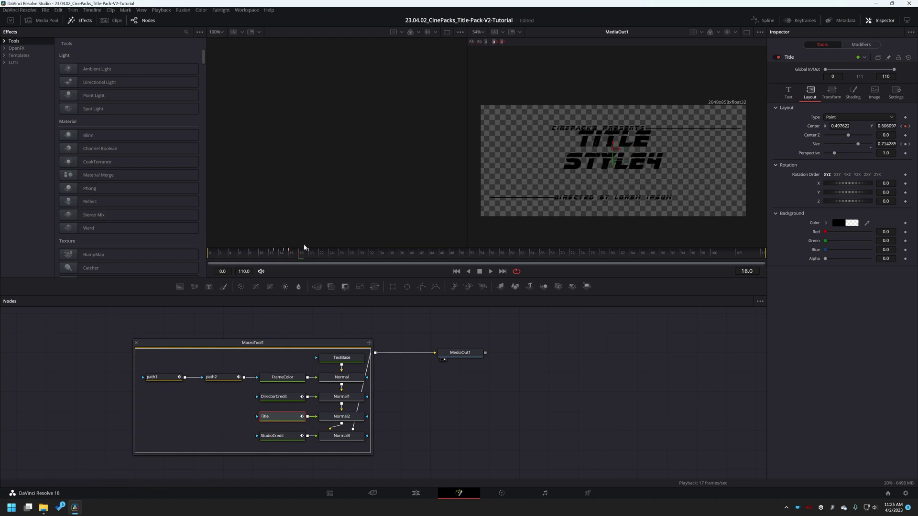
- At frame 19, set the Title's layout Size to about 0.906 and Center Y to about 0.493, and preview the bounce
left_click(305, 253)
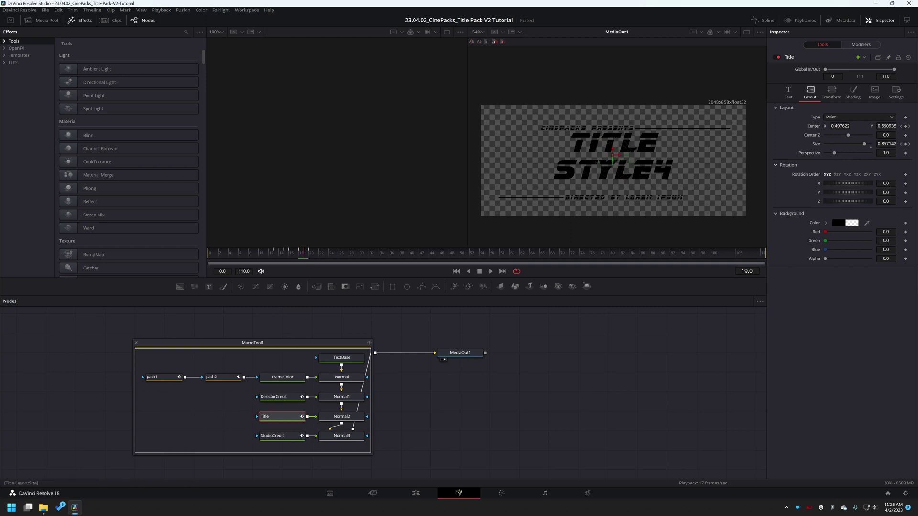
scroll(614, 156, "up", 3)
left_click_drag(614, 155, 611, 162)
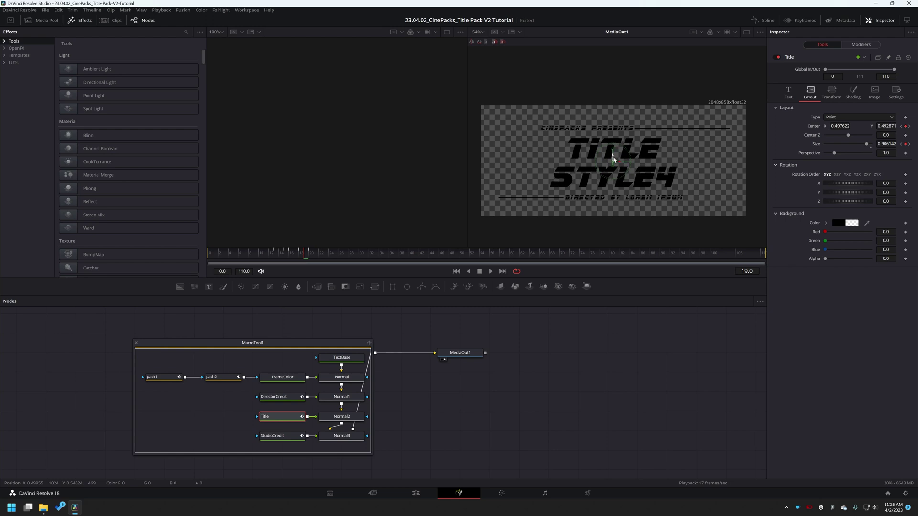
left_click(273, 256)
key("space")
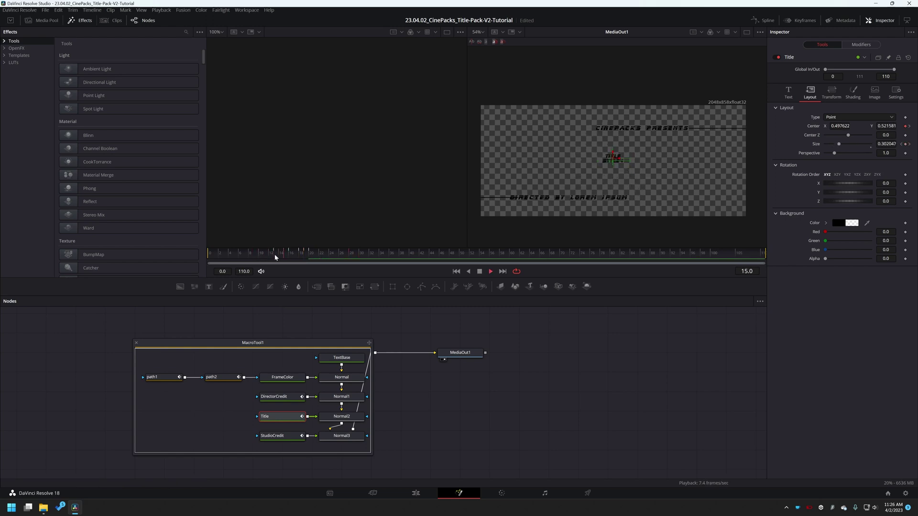
key("space")
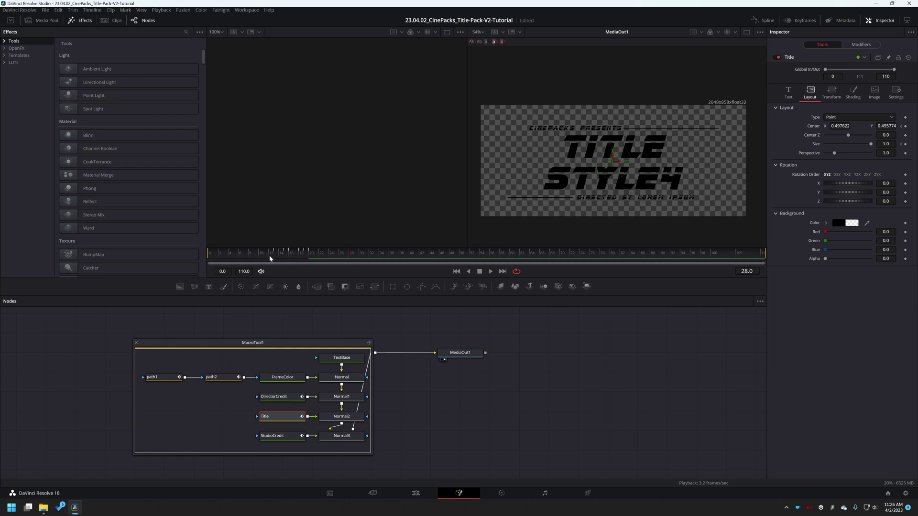
- Add an Invert Color node between MacroTool1 and MediaOut1, and mask it with MacroTool1's output
left_click_drag(460, 353, 578, 354)
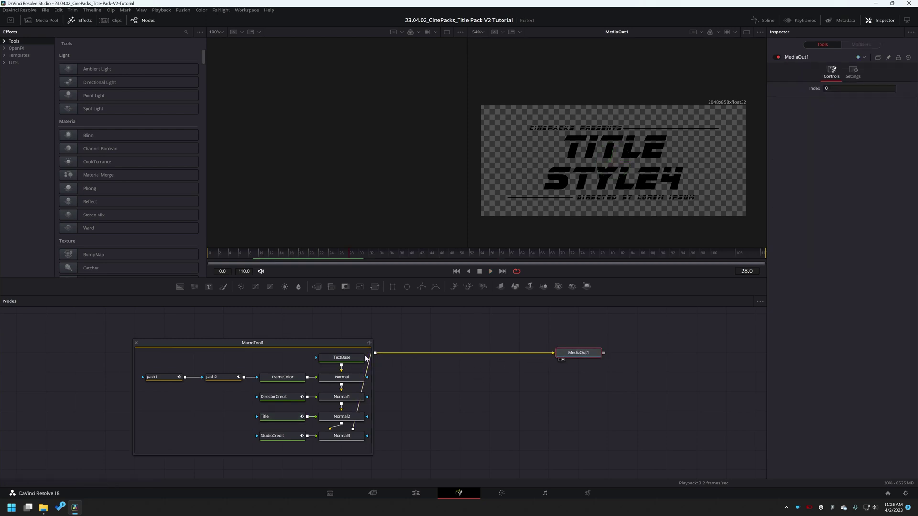
left_click(338, 349)
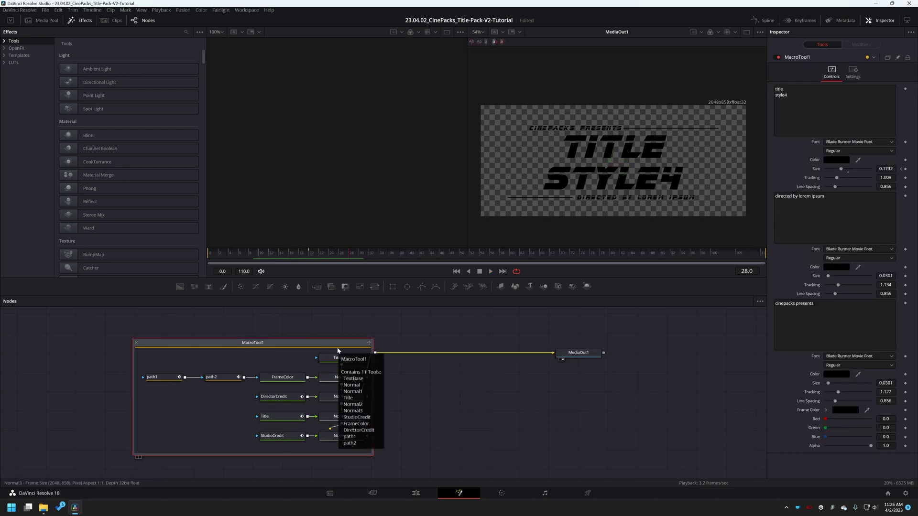
key("shift+space")
type("bg")
key("BackSpace")
key("BackSpace")
type("in")
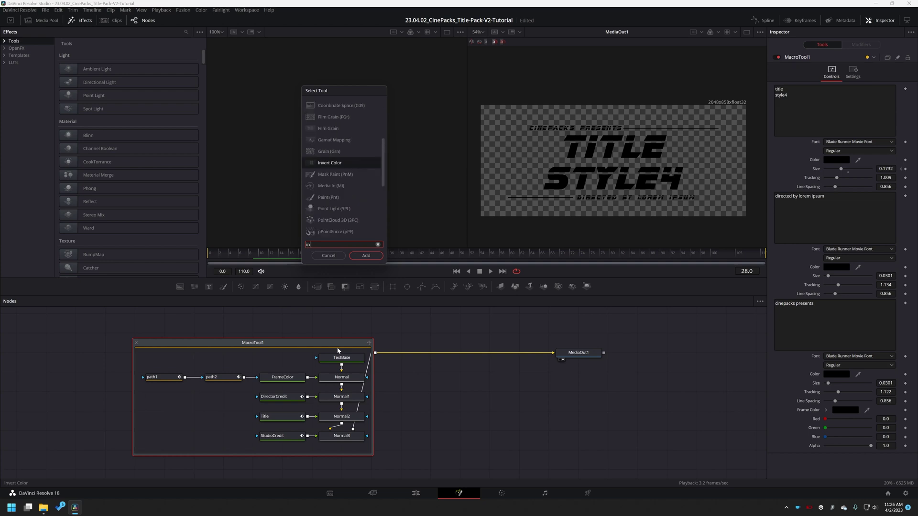
key("Return")
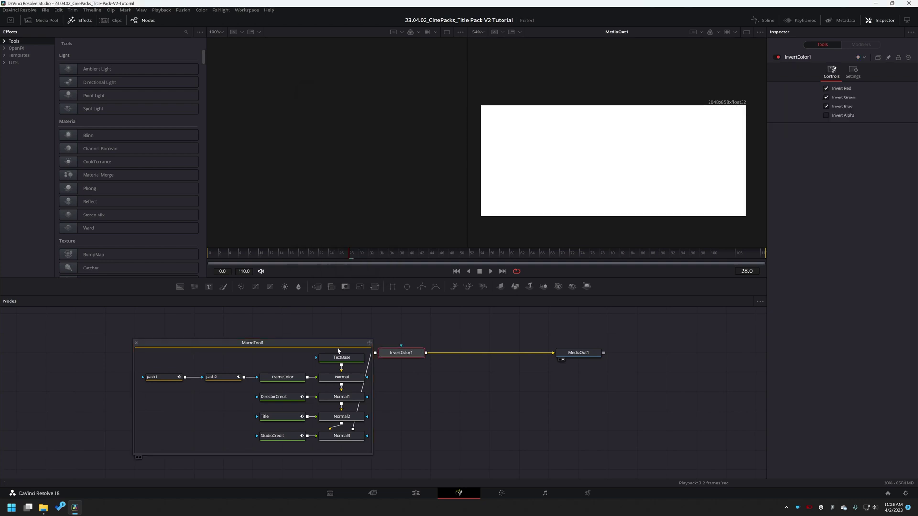
left_click_drag(425, 366, 357, 365)
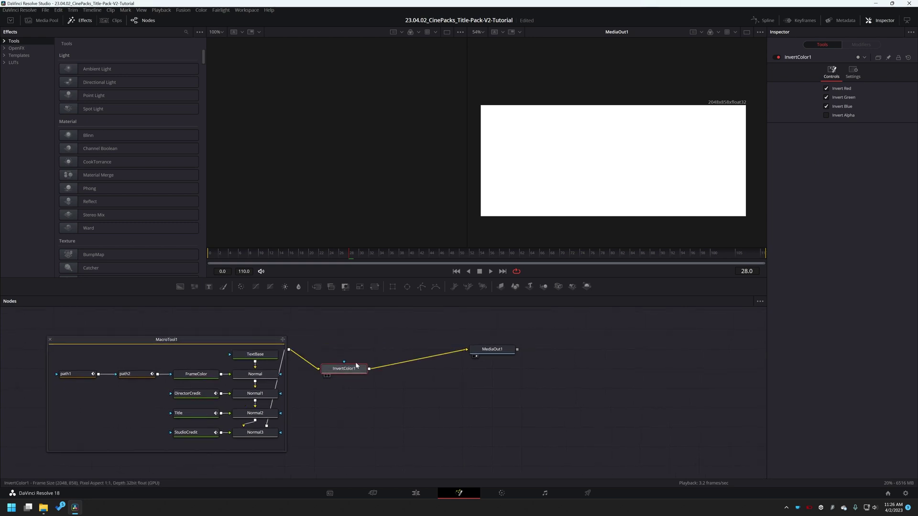
left_click_drag(290, 351, 345, 362)
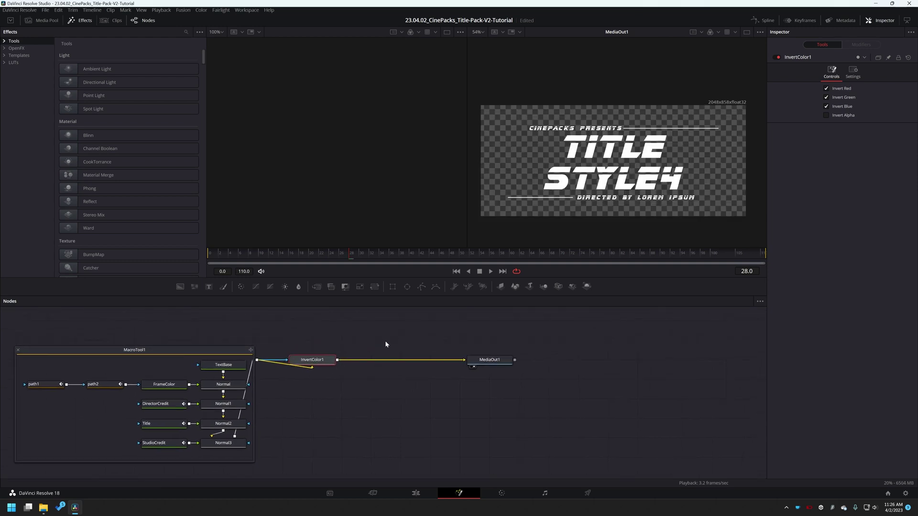
- Add a Duplicate node after InvertColor1 and, viewing frame 12, set Copies to about 4.88 and Time Offset to about -1.17
key("shift+space")
type("in")
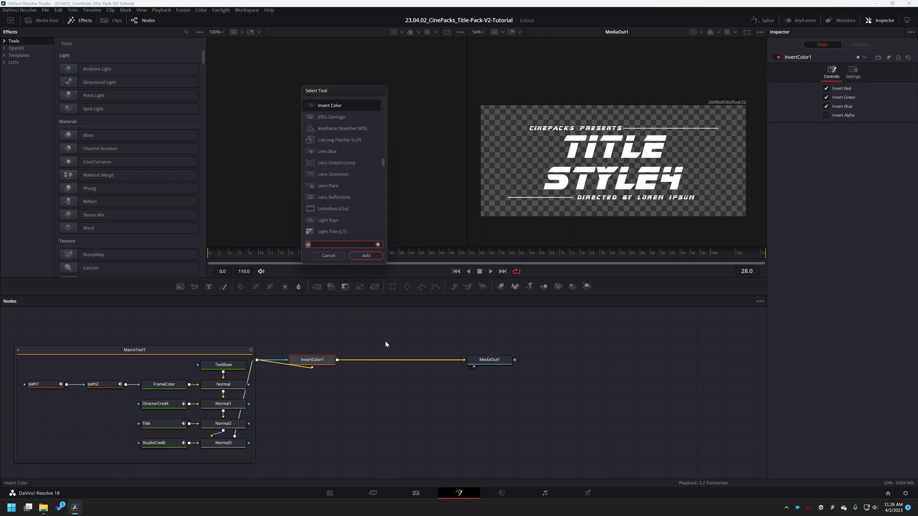
key("BackSpace")
key("BackSpace")
type("dupl")
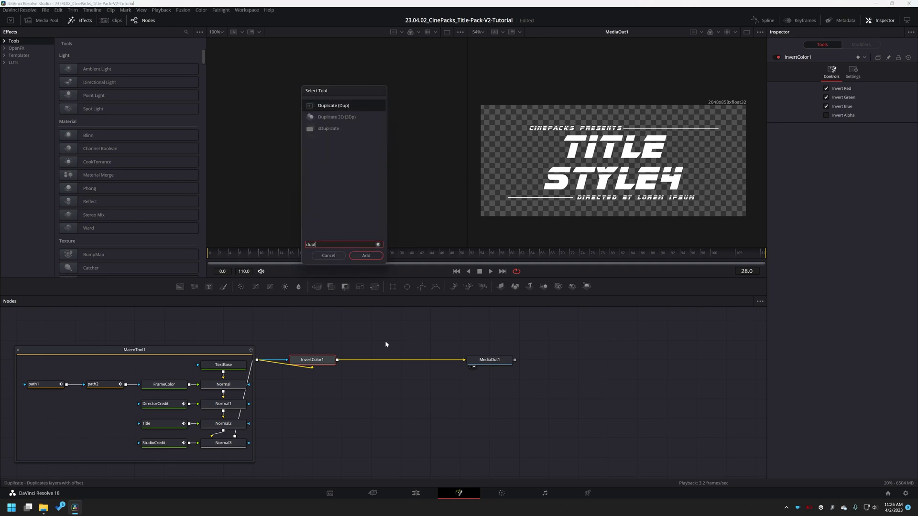
key("Return")
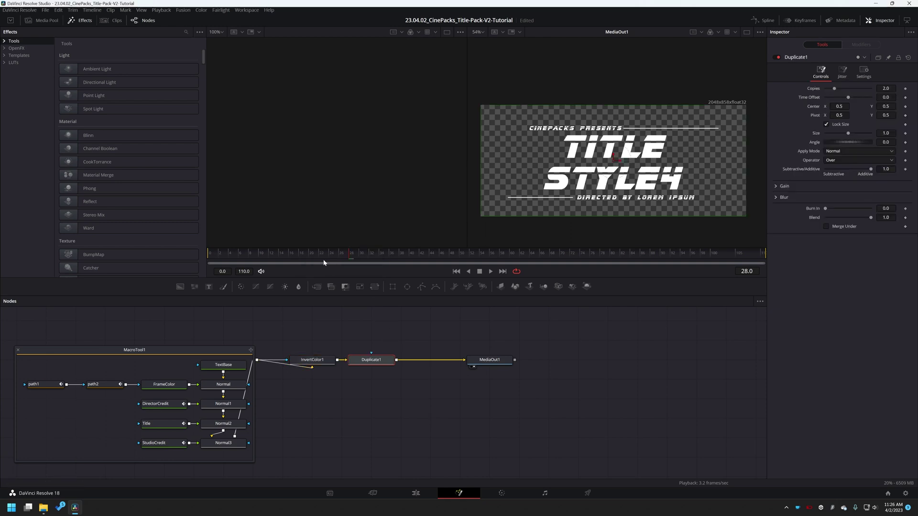
left_click_drag(324, 254, 270, 255)
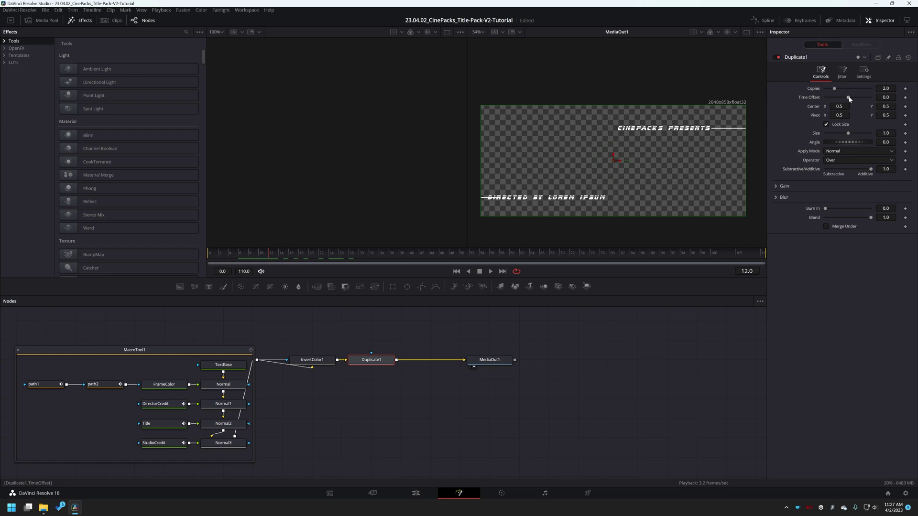
mouse_move(849, 98)
left_mouse_down()
mouse_move(837, 89)
mouse_move(849, 90)
left_mouse_up()
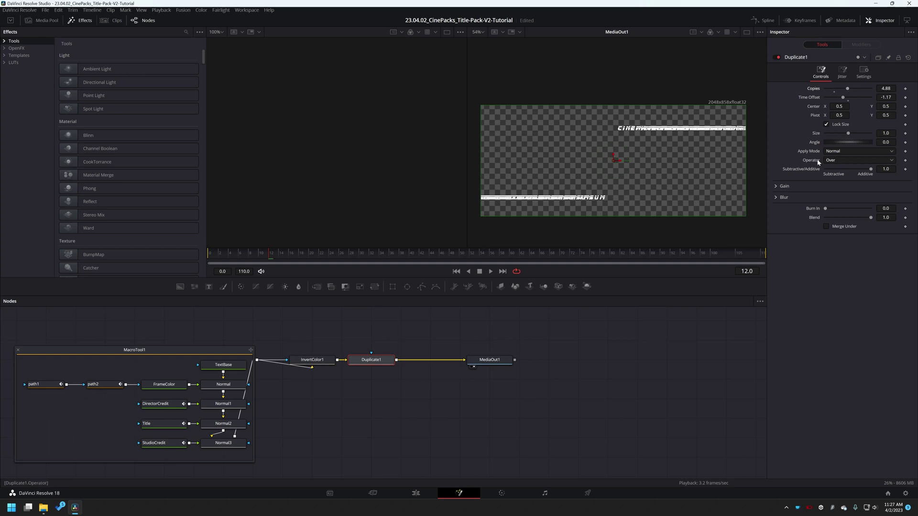
- Set Duplicate1's Alpha Gain to about 0.535, Green Gain to about 0.827 and Red Gain to about 0.89
left_click(776, 186)
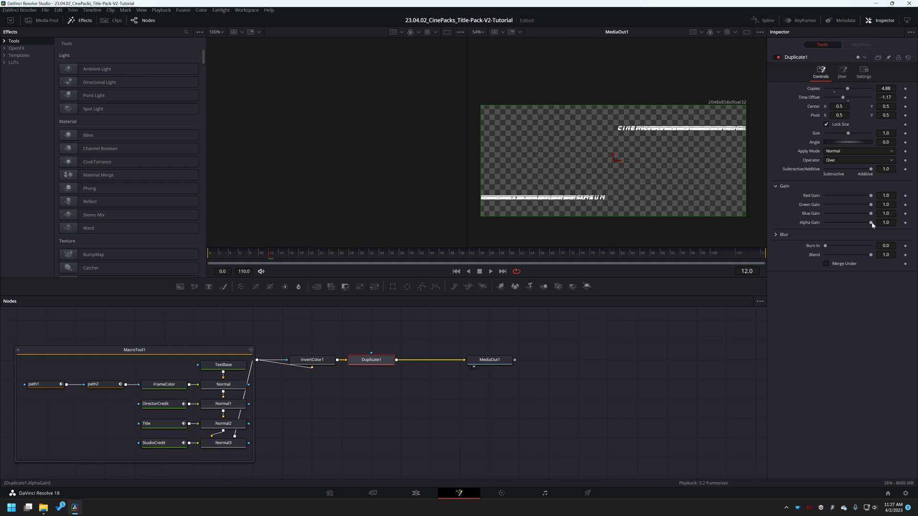
left_click_drag(865, 225, 859, 226)
mouse_move(851, 223)
left_mouse_down()
mouse_move(824, 223)
mouse_move(853, 223)
left_mouse_up()
mouse_move(872, 215)
left_mouse_down()
mouse_move(863, 216)
mouse_move(867, 201)
left_mouse_up()
scroll(737, 135, "up", 1)
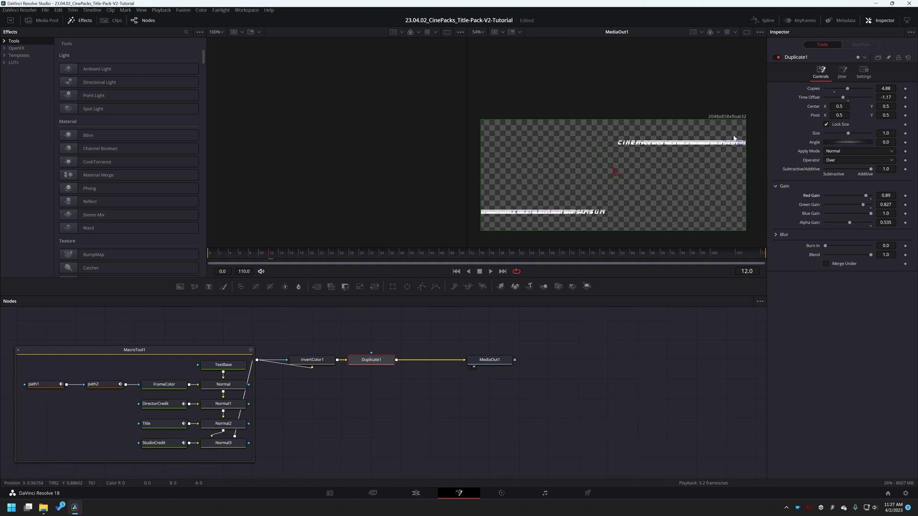
- Inspect the duplicated trails around the credit lines up close and preview the title animation from the first frame
scroll(734, 141, "up", 4)
scroll(669, 157, "down", 4)
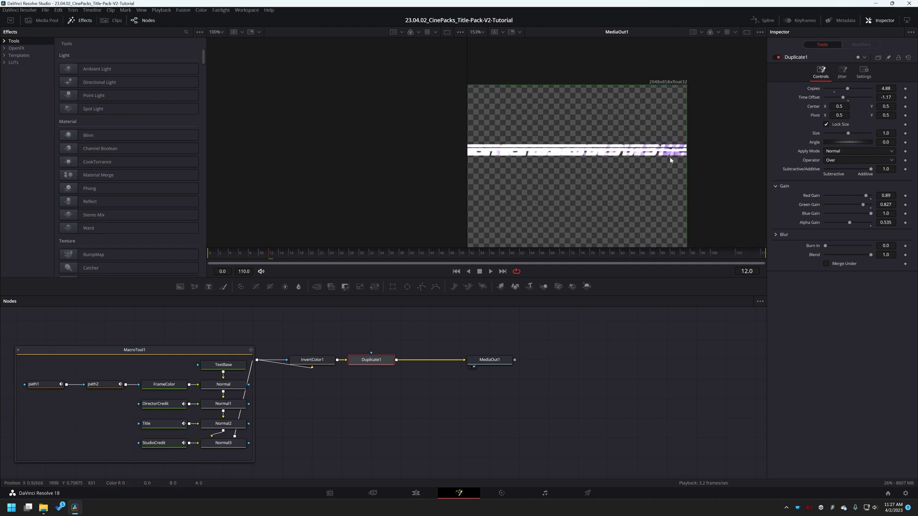
left_click_drag(560, 175, 593, 159)
key("Home")
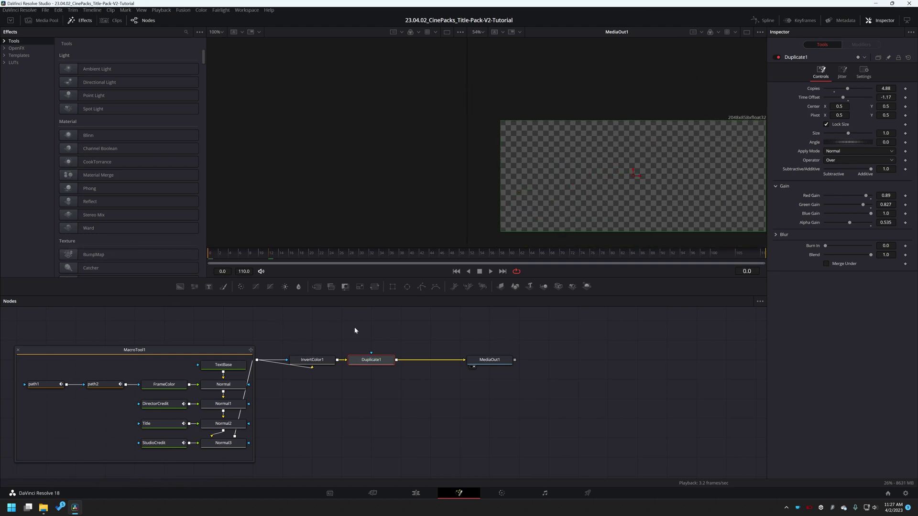
key("space")
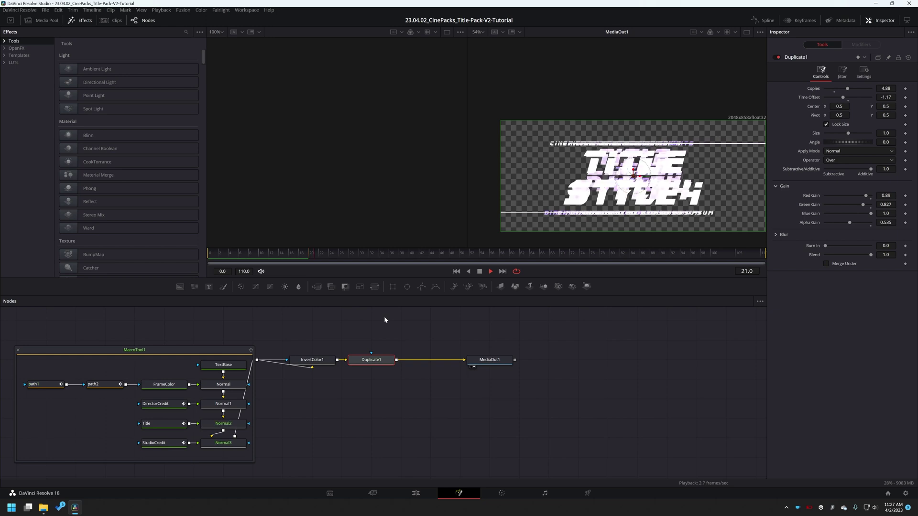
- Viewing frame 20, set Duplicate1's Green Gain to about 0.638 and Red Gain to about 0.63, and preview the trails
left_click(308, 252)
left_click_drag(308, 253, 312, 259)
left_click_drag(869, 207, 855, 204)
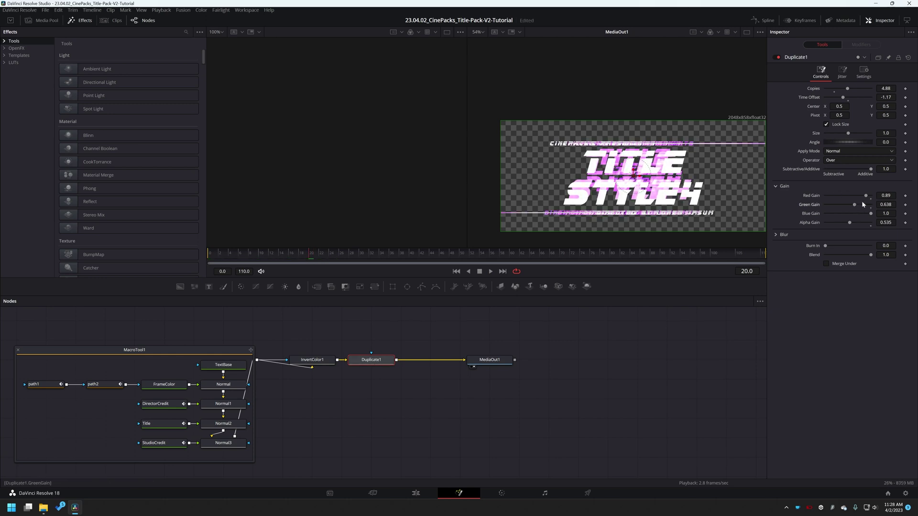
left_click_drag(866, 196, 853, 197)
left_click(240, 260)
key("space")
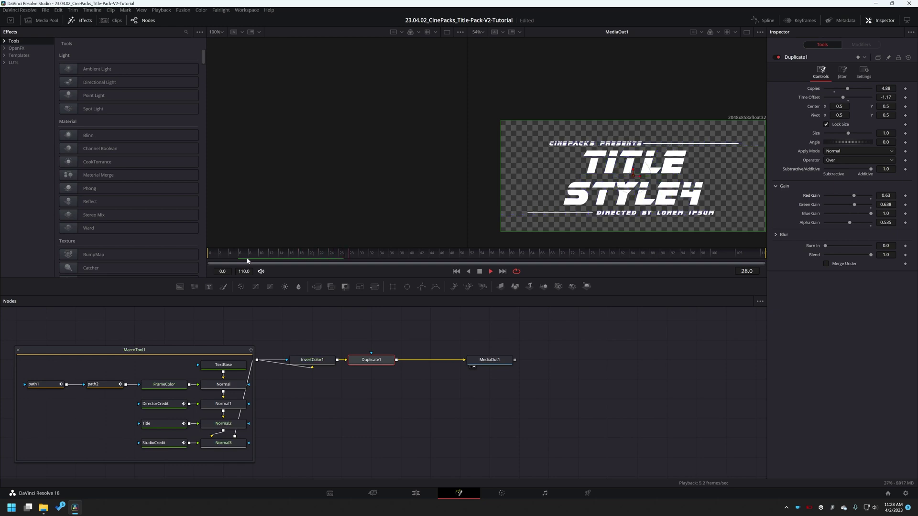
- Move MediaOut1 farther from Duplicate1 and insert a Glow node between them
left_click_drag(489, 360, 549, 360)
left_click(372, 361)
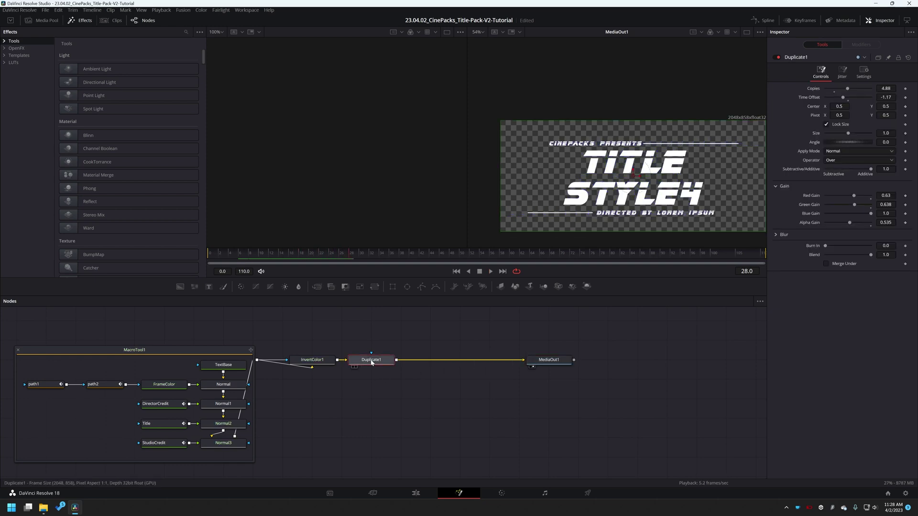
key("shift+space")
type("dupl")
type("glow")
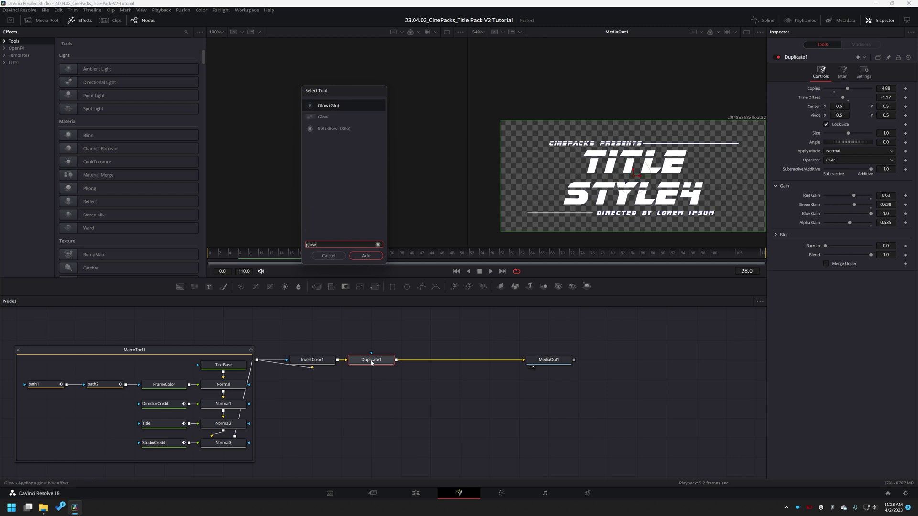
key("Return")
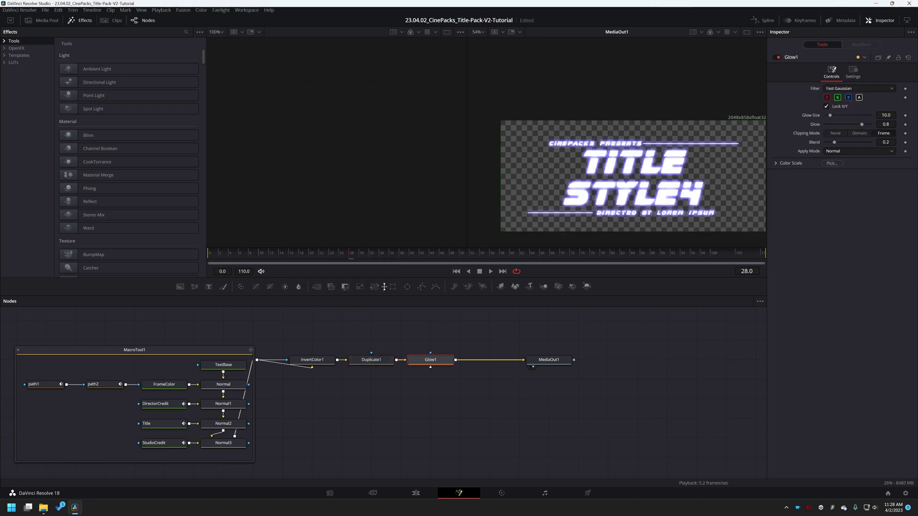
- Keyframe Glow1's Glow Size and Glow at frame 13, and set them to about 15.7 and 0.843 at frame 23
left_click_drag(336, 248, 277, 261)
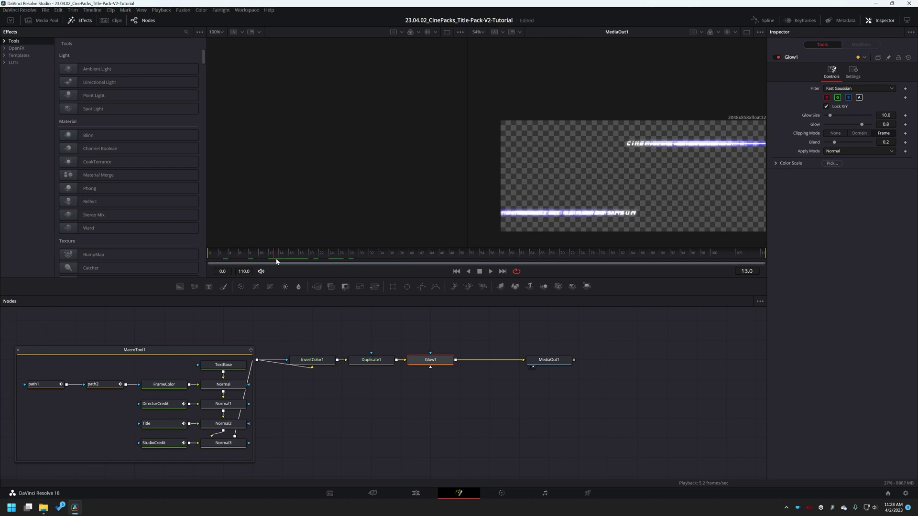
left_click(904, 116)
left_click(905, 124)
left_click_drag(292, 260, 328, 258)
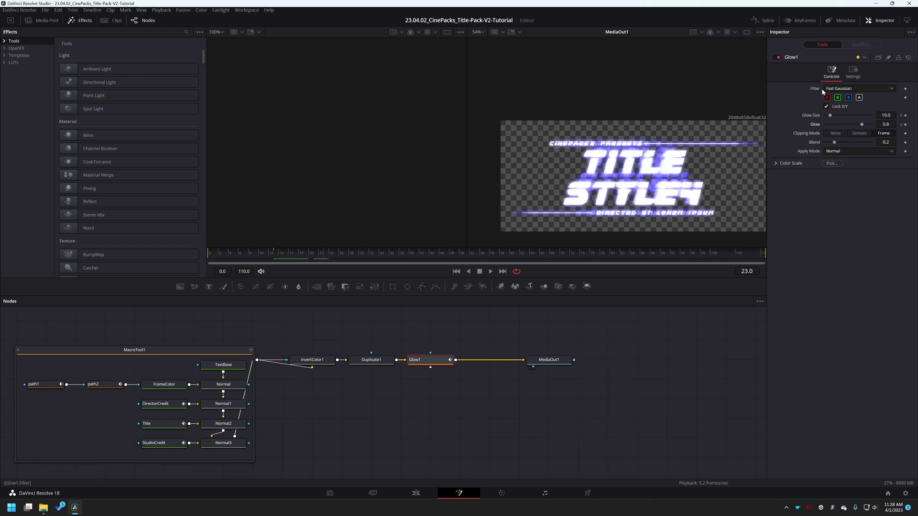
left_click_drag(862, 125, 833, 116)
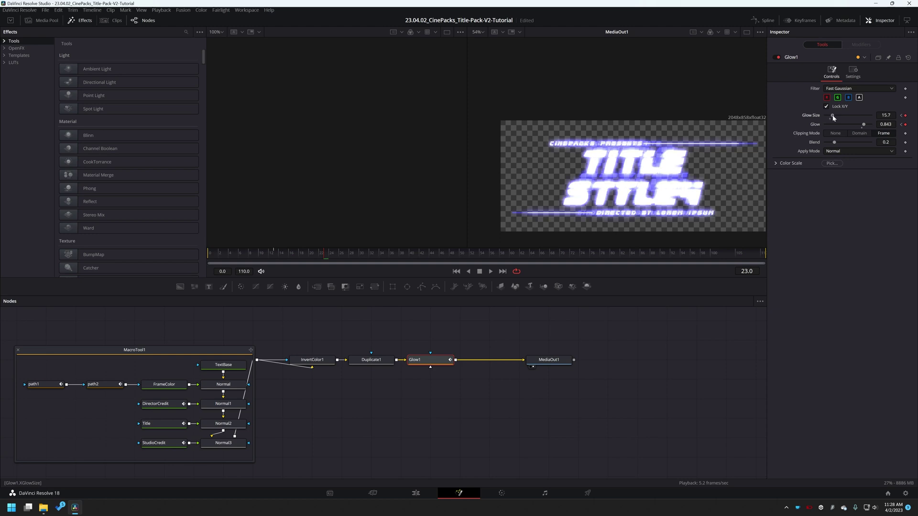
- At frame 31, set Glow1's Glow Size to about 5.5 and Glow to about 0.433
left_click(337, 255)
left_click(366, 254)
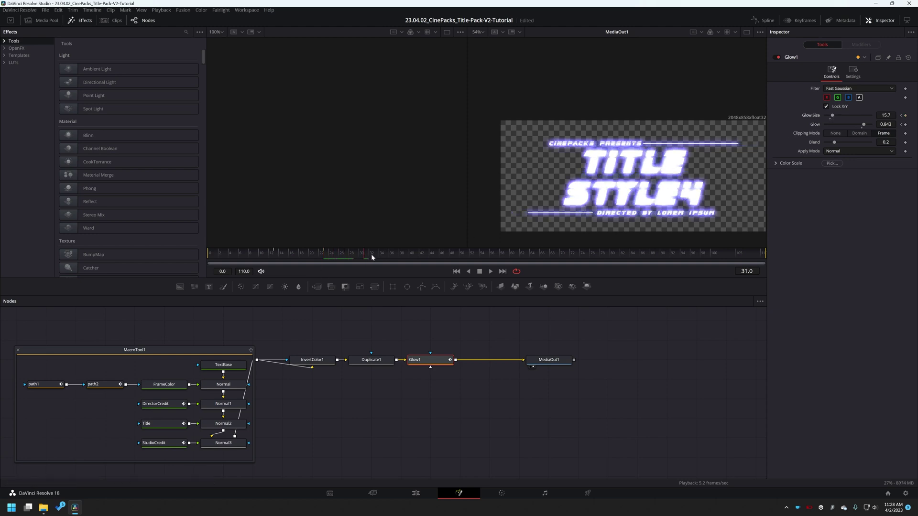
left_click_drag(833, 116, 844, 125)
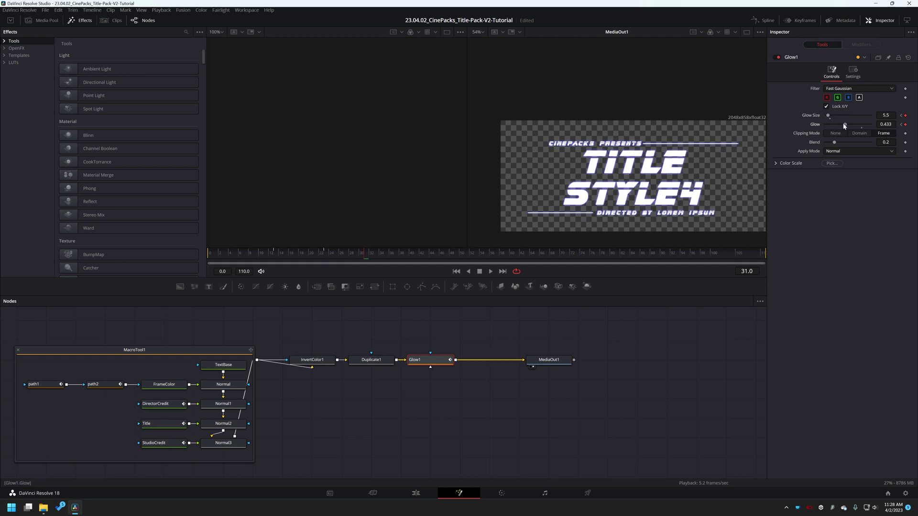
- At frame 19, set Glow1's Glow Size to about 11.0 and Glow to about 0.583, and preview the animated glow
mouse_move(310, 254)
left_mouse_down()
mouse_move(275, 254)
mouse_move(321, 264)
mouse_move(309, 265)
left_mouse_up()
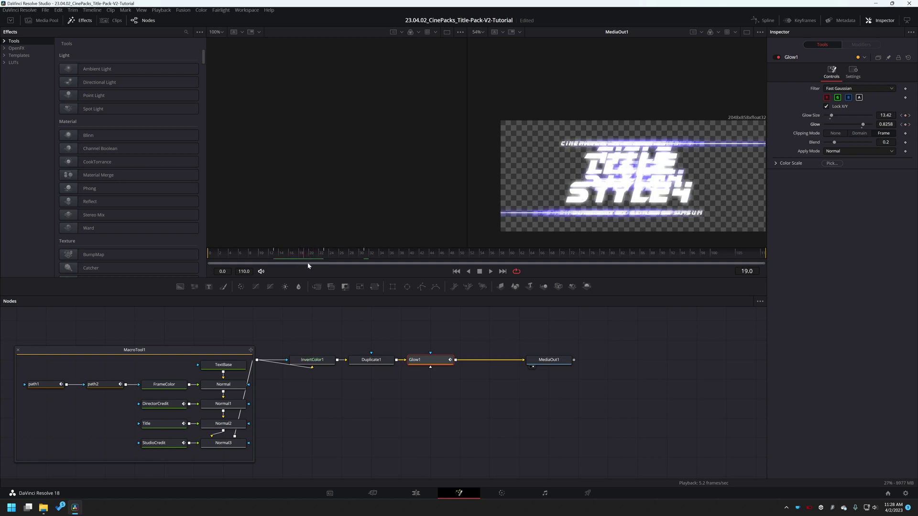
left_click_drag(831, 116, 853, 124)
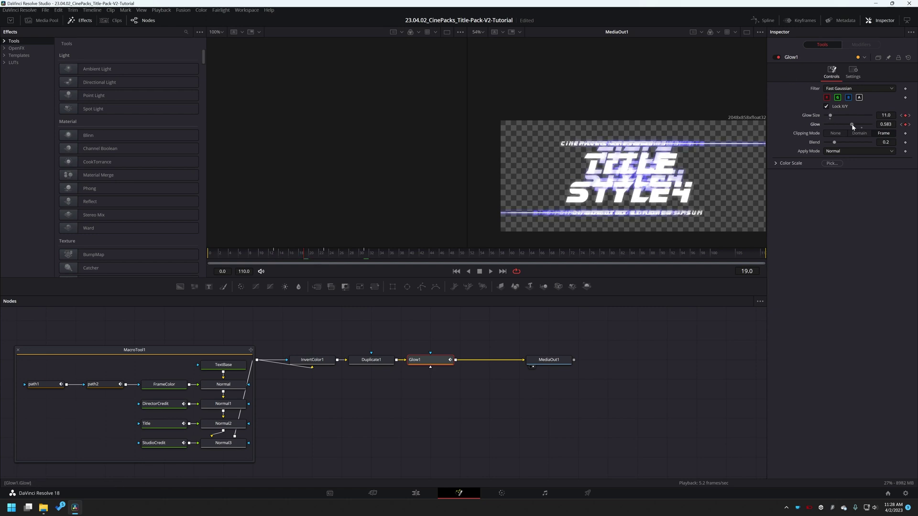
key("space")
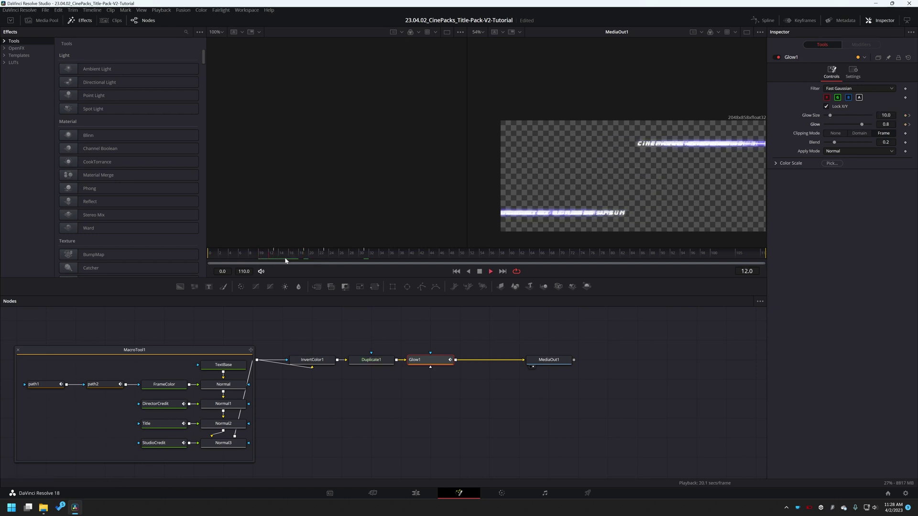